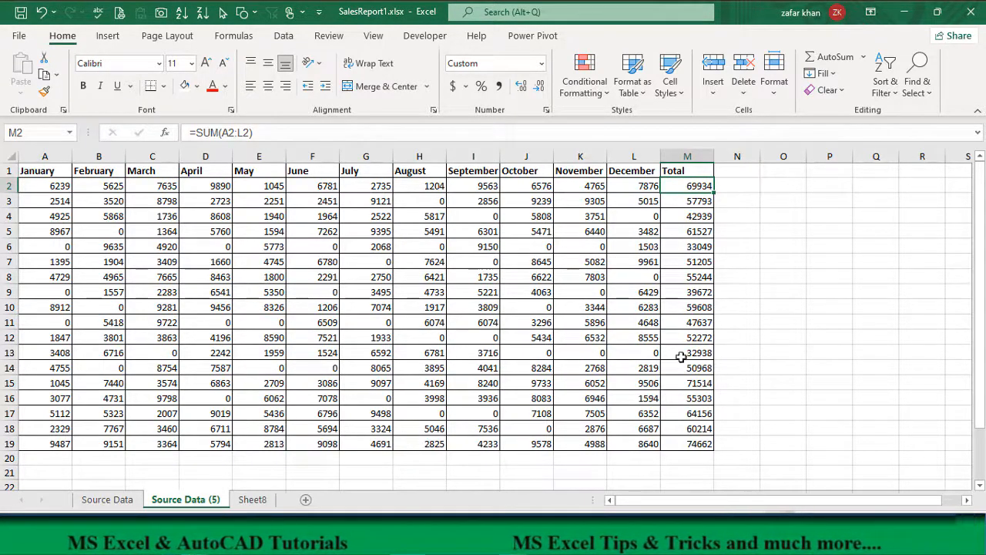
Set the font colour of the Total column cells M1:M19 to white.
{"action": "left_click_drag", "start_coordinate": [685, 170], "coordinate": [699, 443]}
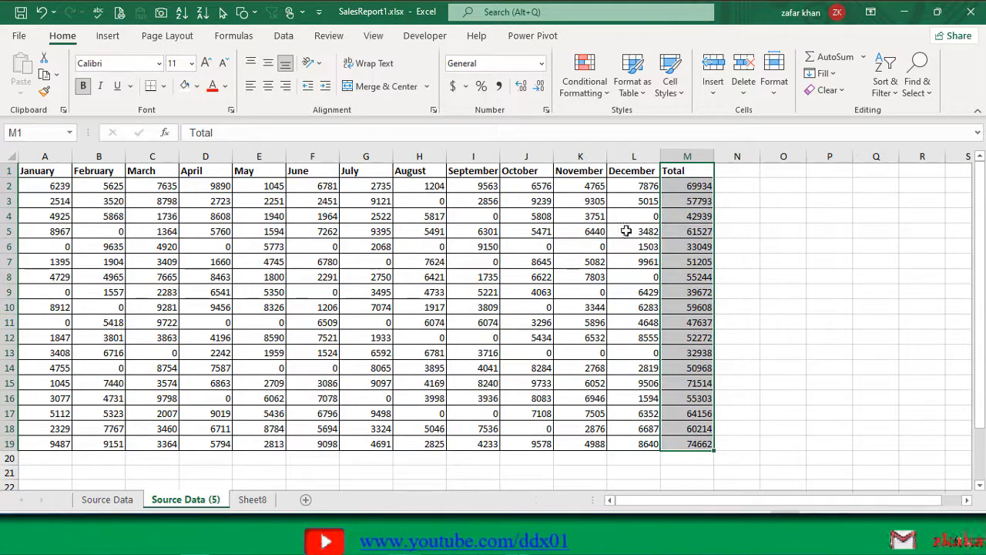
{"action": "left_click", "coordinate": [226, 87]}
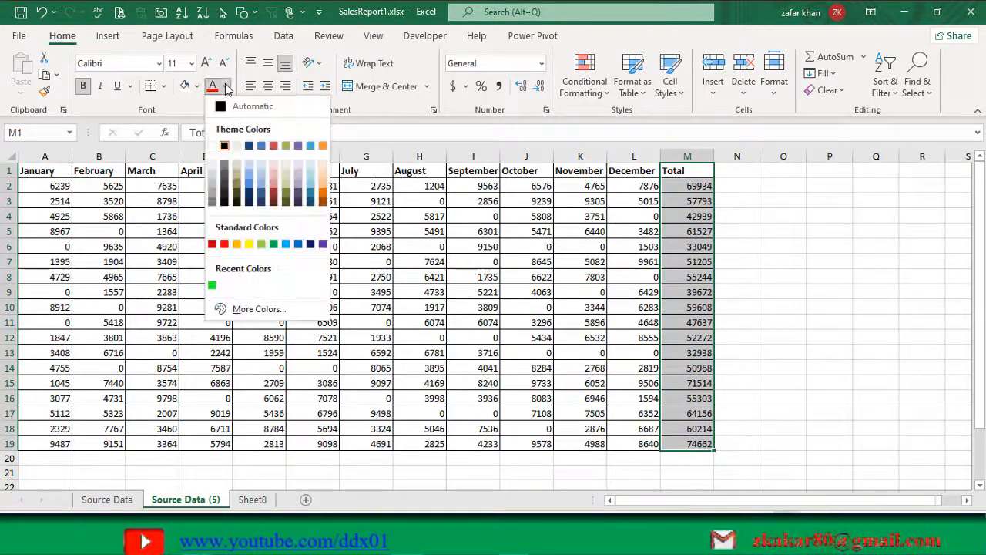
{"action": "left_click", "coordinate": [214, 150]}
{"action": "left_click", "coordinate": [570, 324]}
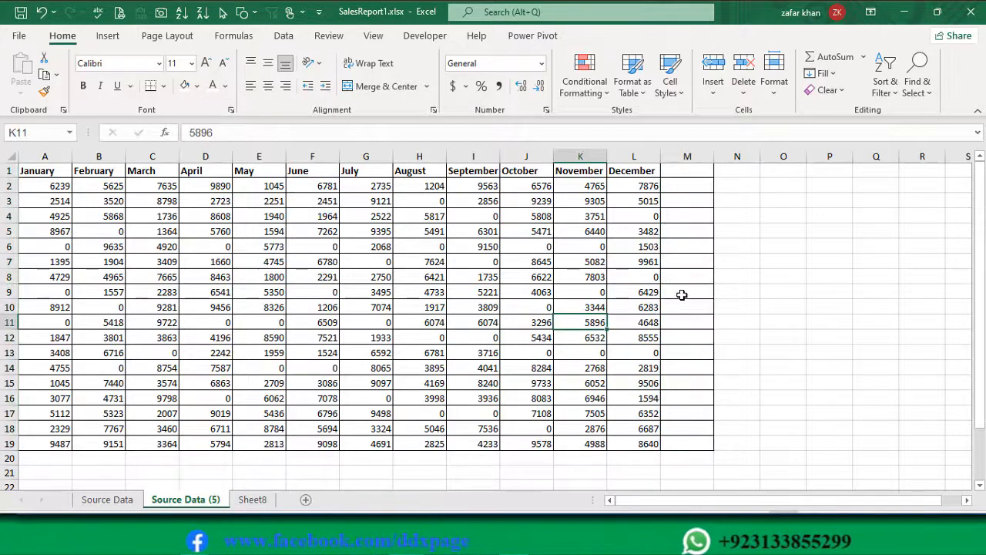
Preview a green fill on cells M1:M19 without applying it, and undo the white font colour.
{"action": "left_click_drag", "start_coordinate": [693, 171], "coordinate": [668, 443]}
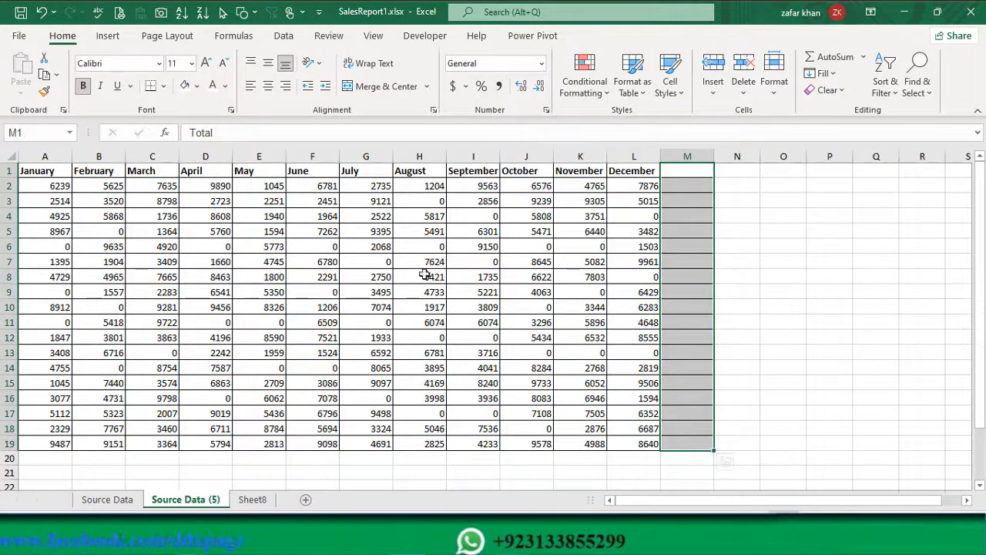
{"action": "left_click", "coordinate": [197, 86]}
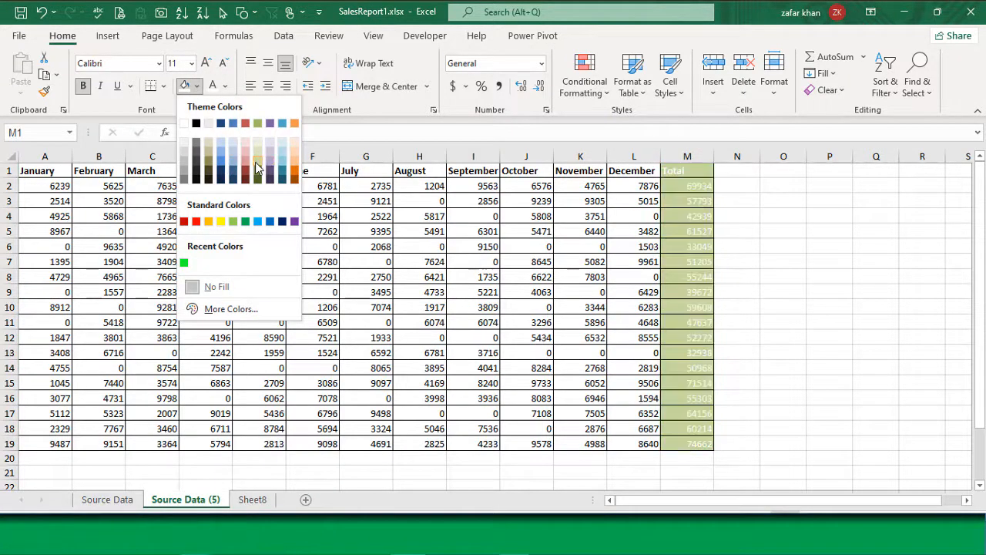
{"action": "key", "text": "Escape"}
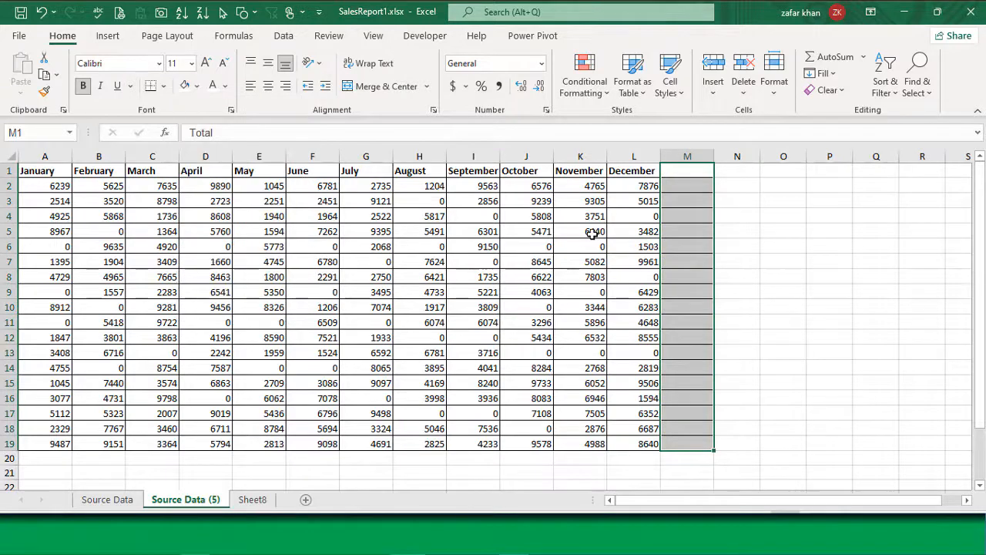
{"action": "key", "text": "ctrl+z"}
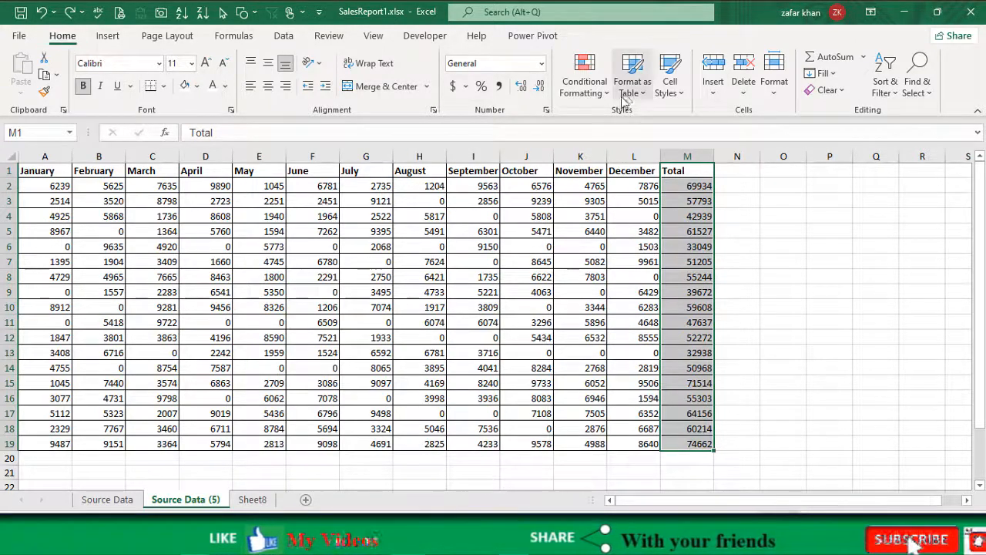
{"action": "left_click", "coordinate": [546, 112]}
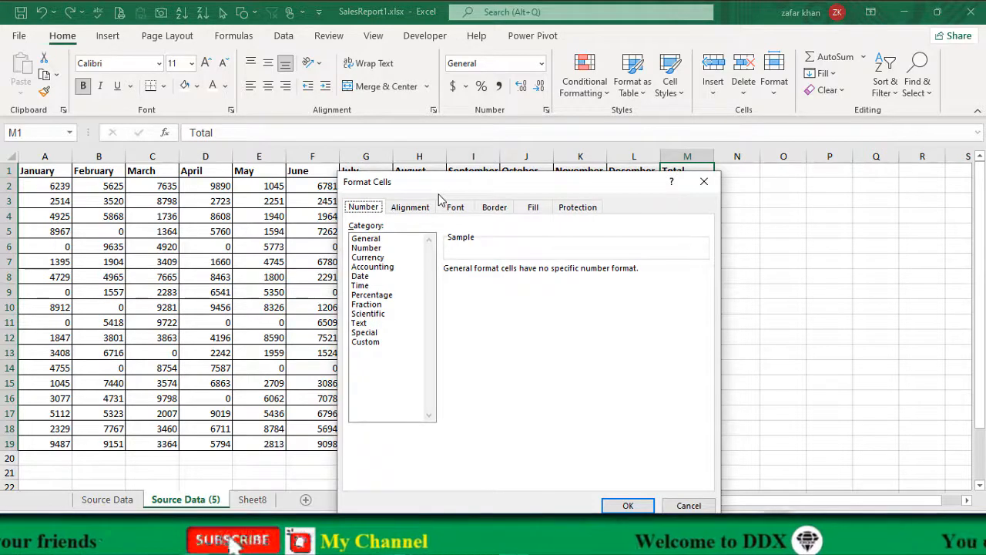
{"action": "left_click", "coordinate": [690, 506]}
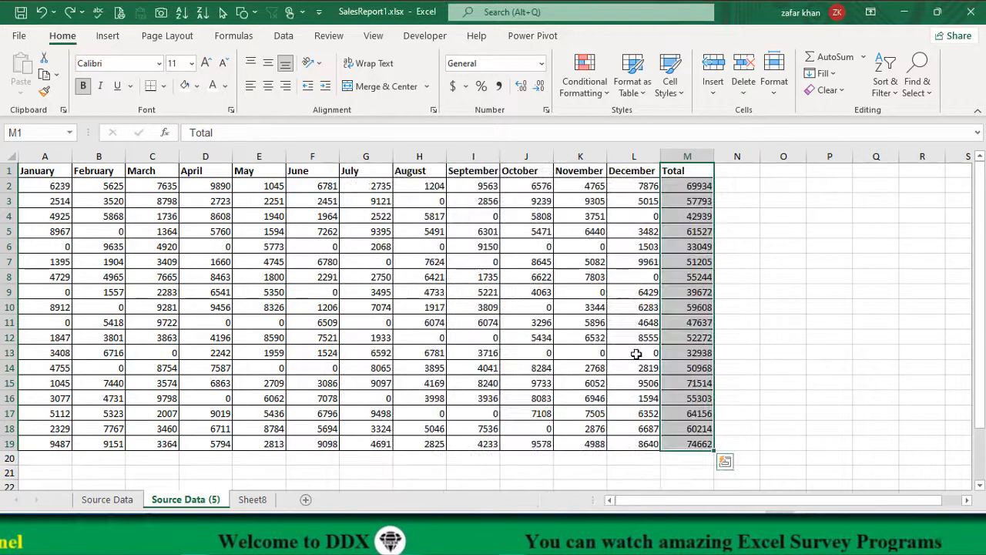
{"action": "right_click", "coordinate": [696, 241]}
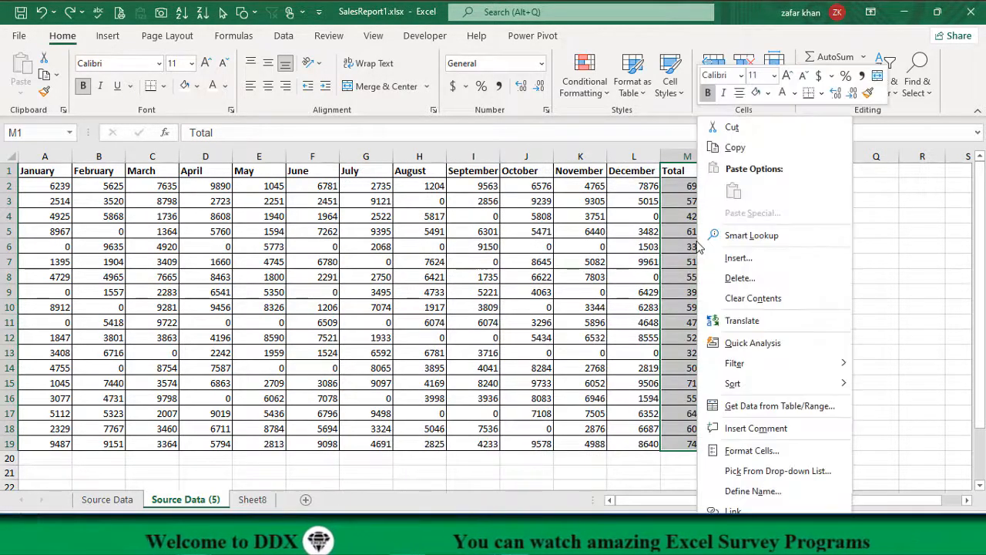
{"action": "left_click", "coordinate": [752, 451]}
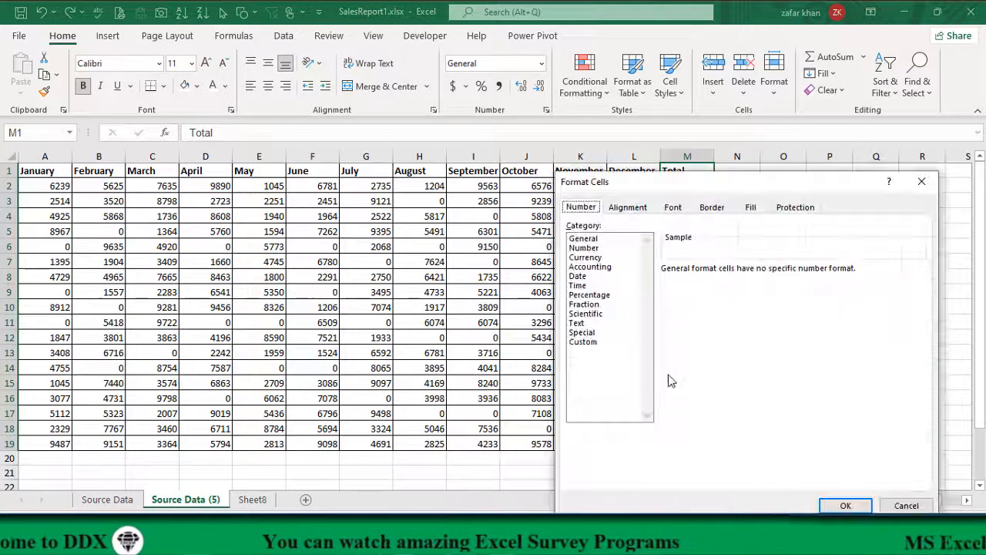
{"action": "left_click_drag", "start_coordinate": [703, 193], "coordinate": [487, 110]}
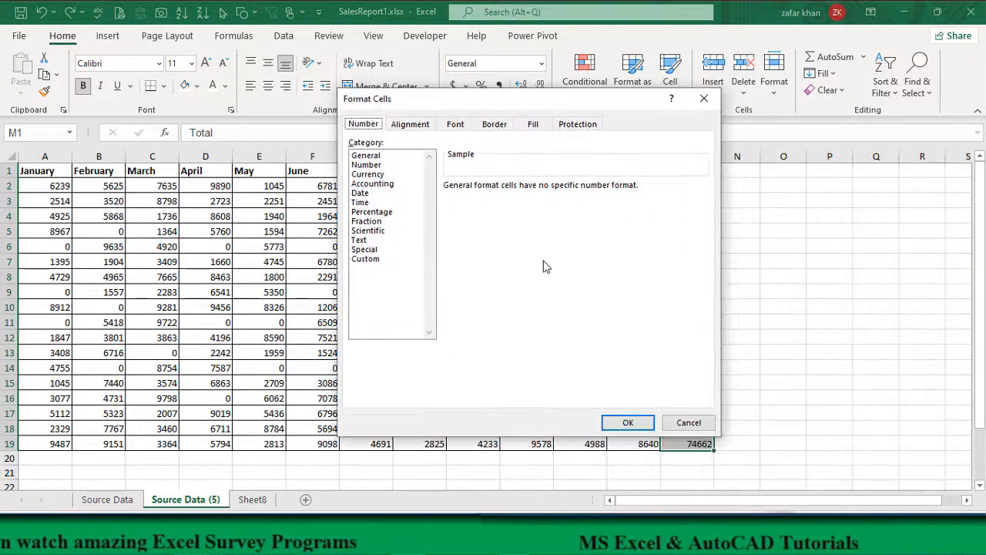
{"action": "left_click", "coordinate": [688, 422]}
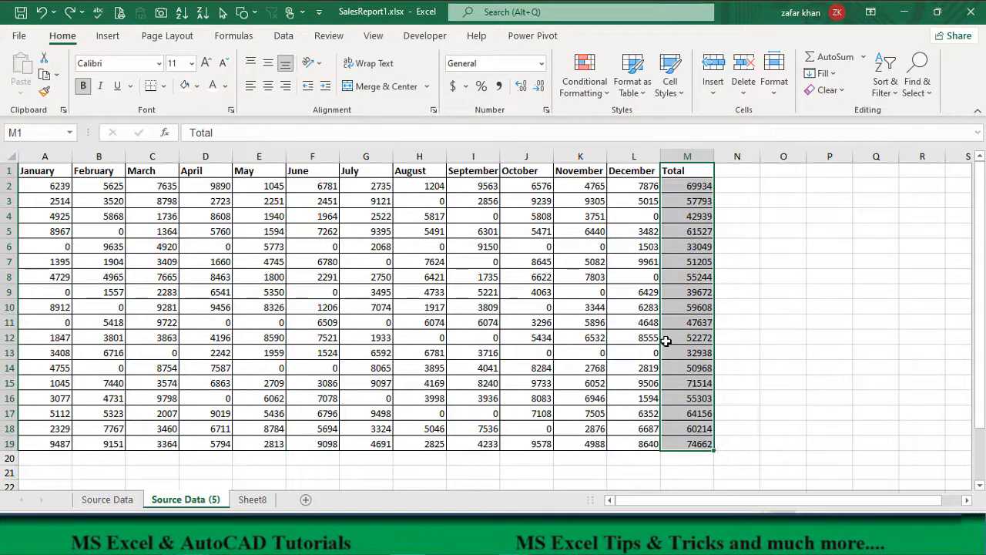
Apply the custom number format ;;; to the Total column cells M1:M19.
{"action": "key", "text": "ctrl+1"}
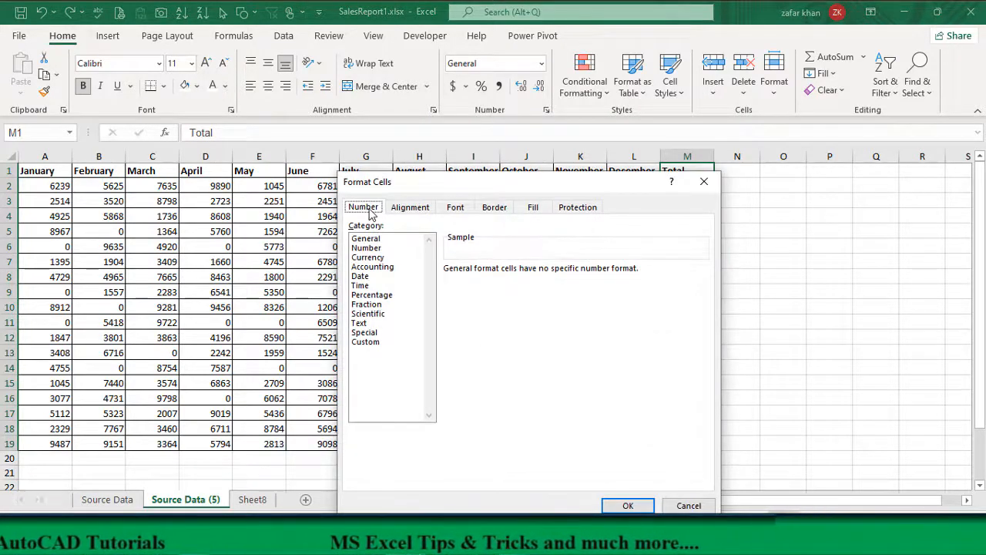
{"action": "left_click_drag", "start_coordinate": [400, 185], "coordinate": [416, 145]}
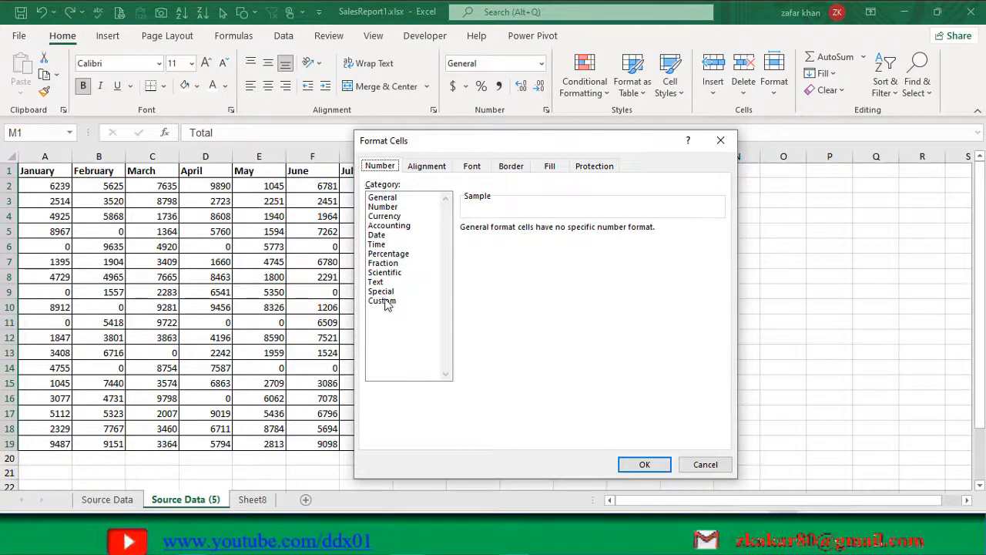
{"action": "left_click", "coordinate": [386, 302]}
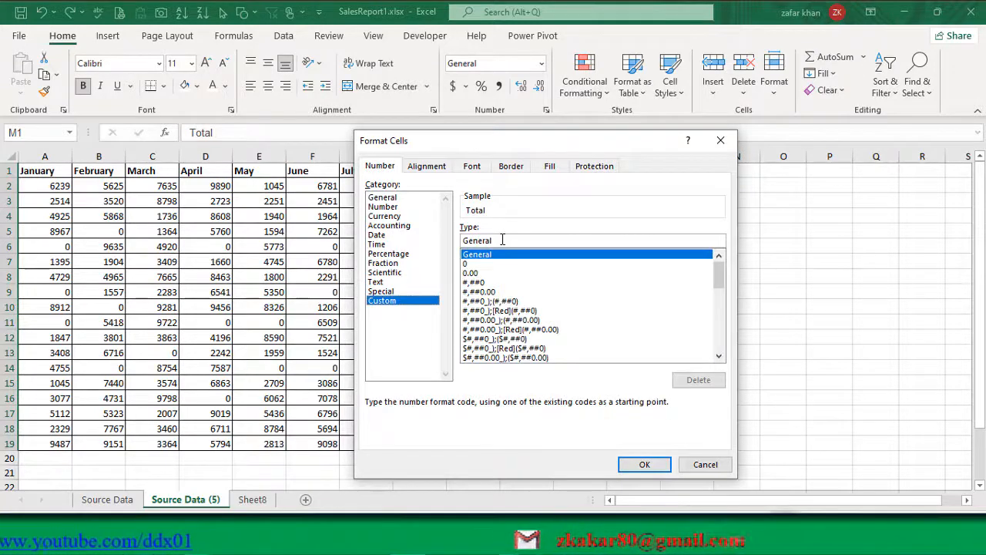
{"action": "left_click_drag", "start_coordinate": [502, 240], "coordinate": [426, 238]}
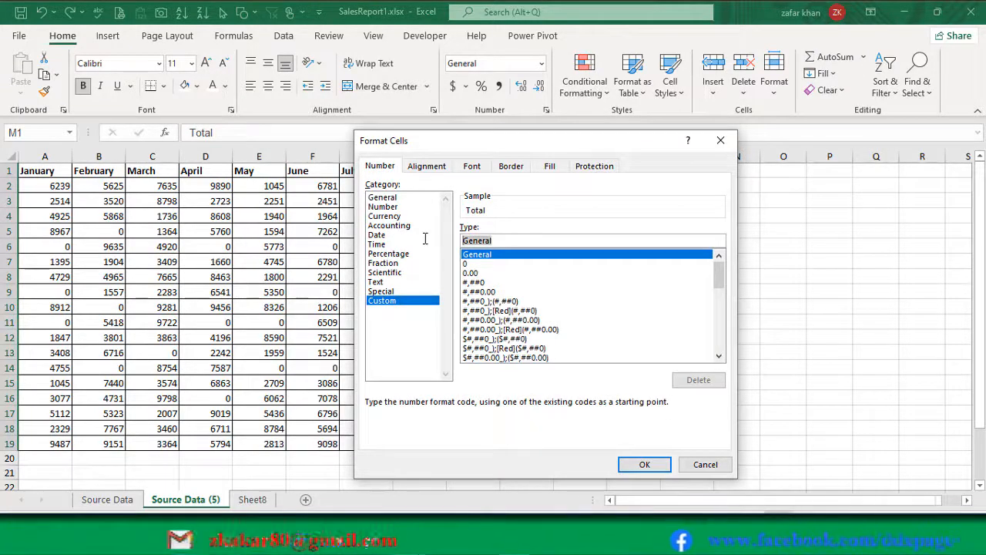
{"action": "type", "text": ";;;"}
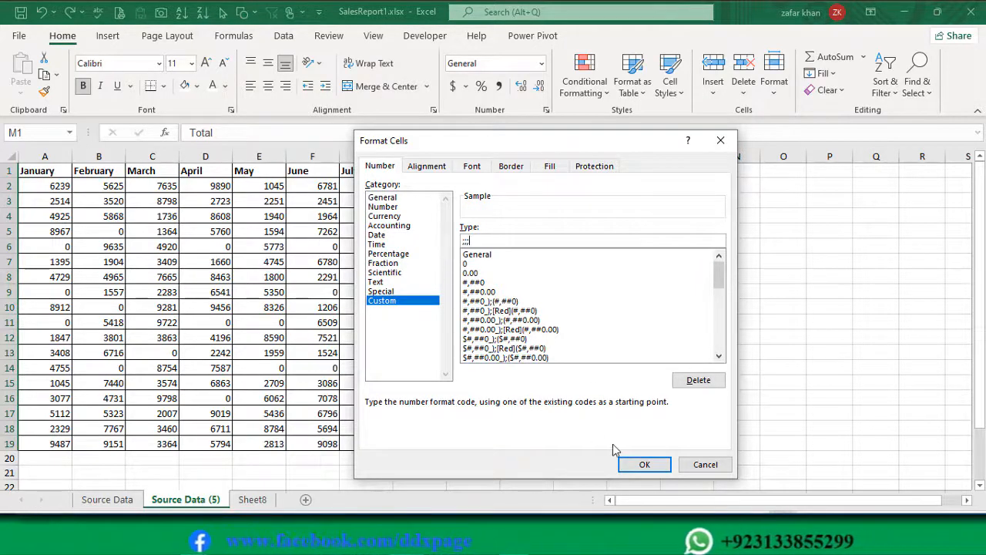
{"action": "left_click", "coordinate": [642, 464]}
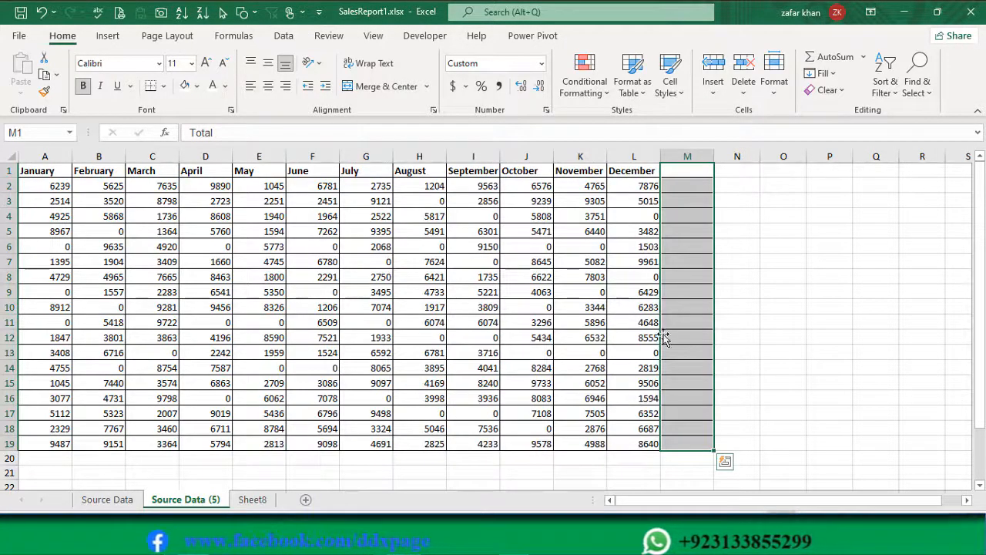
Preview a light red fill on cells M1:M19 without applying it.
{"action": "left_click", "coordinate": [688, 276]}
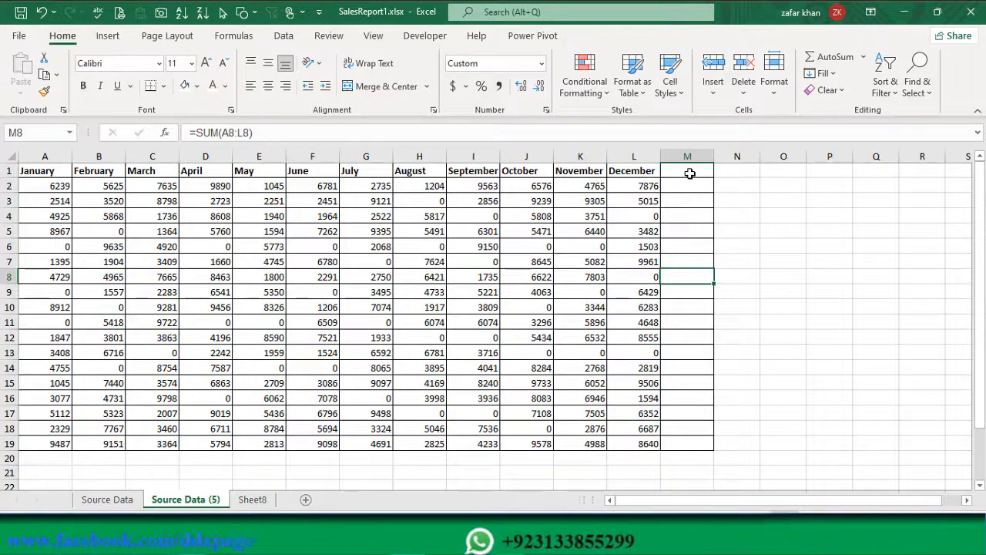
{"action": "left_click_drag", "start_coordinate": [689, 173], "coordinate": [689, 440]}
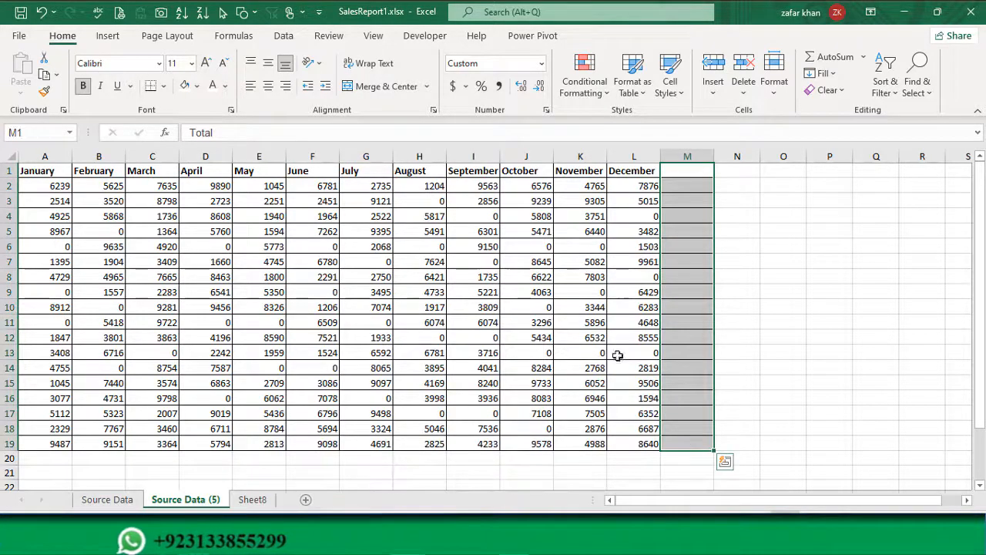
{"action": "left_click", "coordinate": [198, 86]}
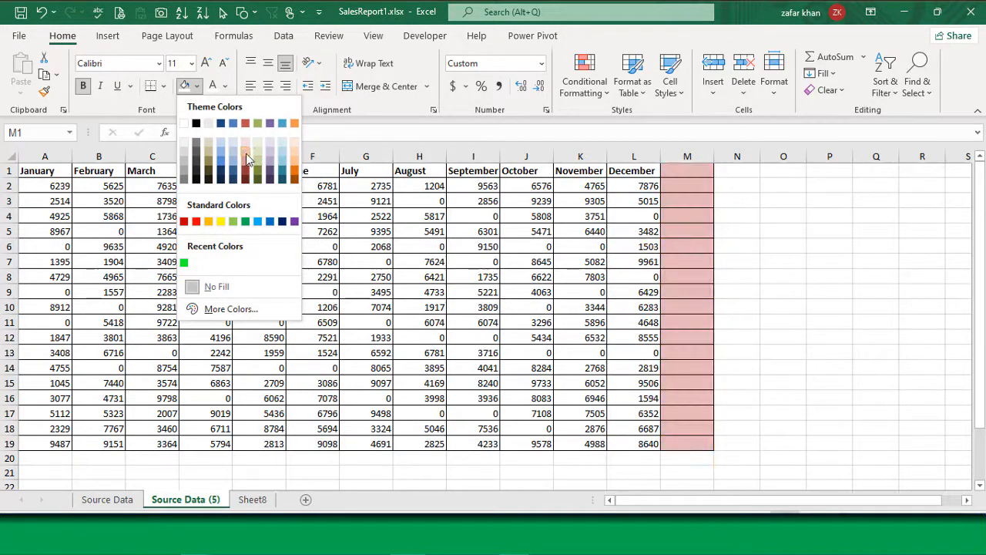
{"action": "left_click", "coordinate": [683, 258]}
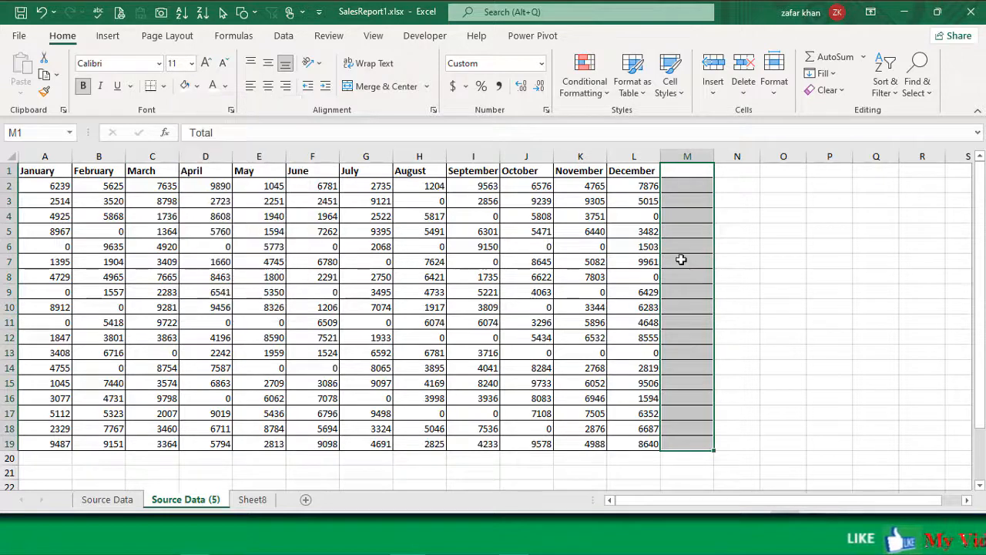
Inspect the formulas in several cells of column M, such as M6 and M7, and undo the custom number format.
{"action": "left_click", "coordinate": [681, 259]}
{"action": "left_click", "coordinate": [682, 243]}
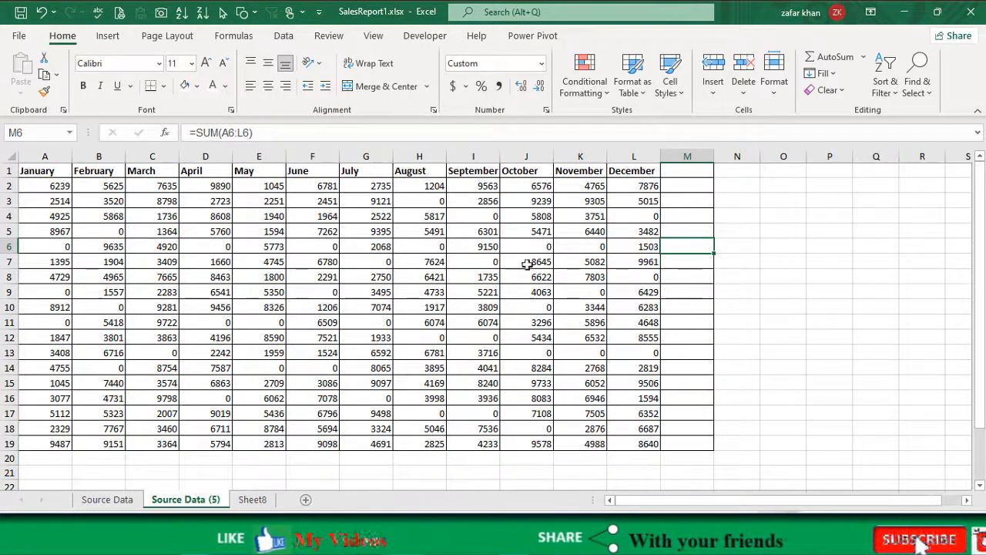
{"action": "left_click", "coordinate": [686, 262]}
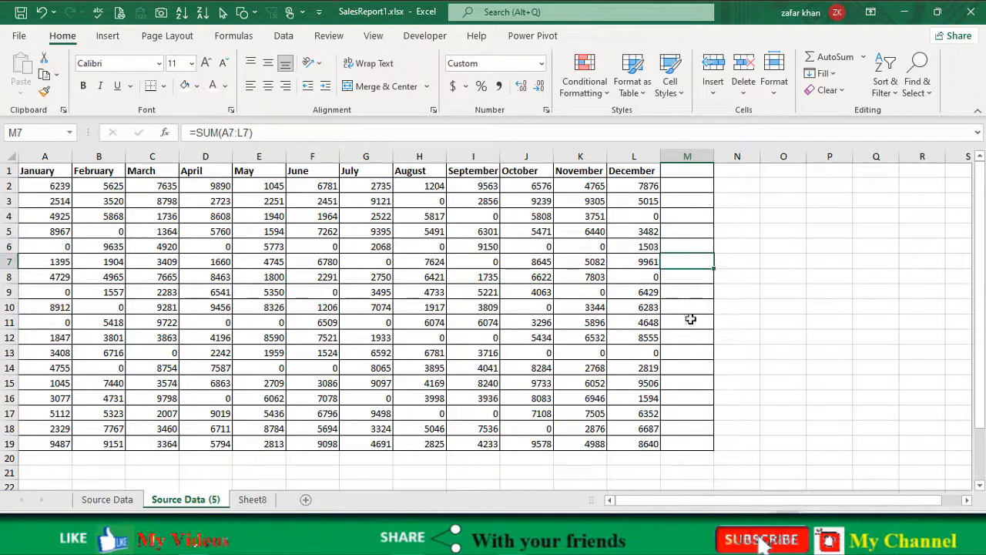
{"action": "left_click", "coordinate": [685, 321]}
{"action": "left_click", "coordinate": [685, 245]}
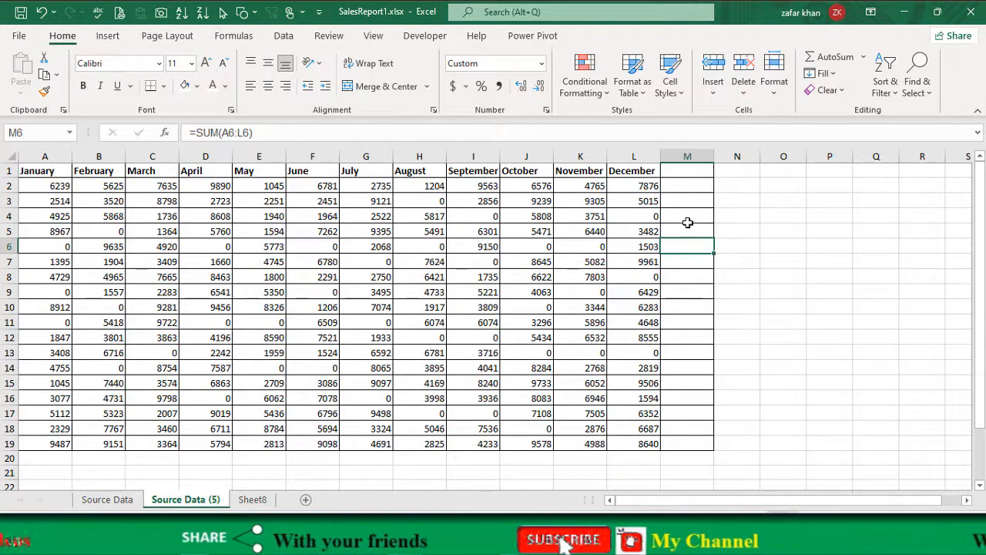
{"action": "key", "text": "ctrl+z"}
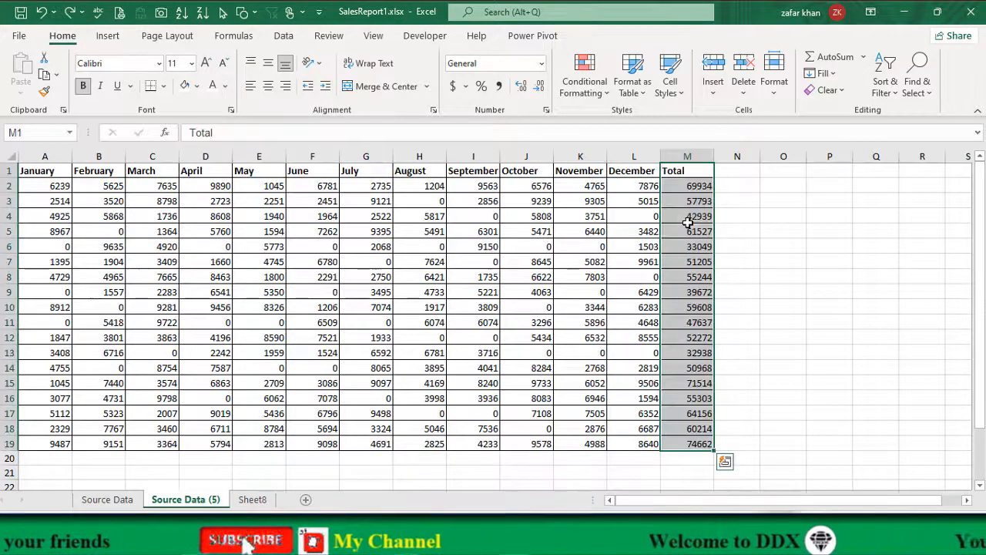
{"action": "left_click", "coordinate": [428, 280]}
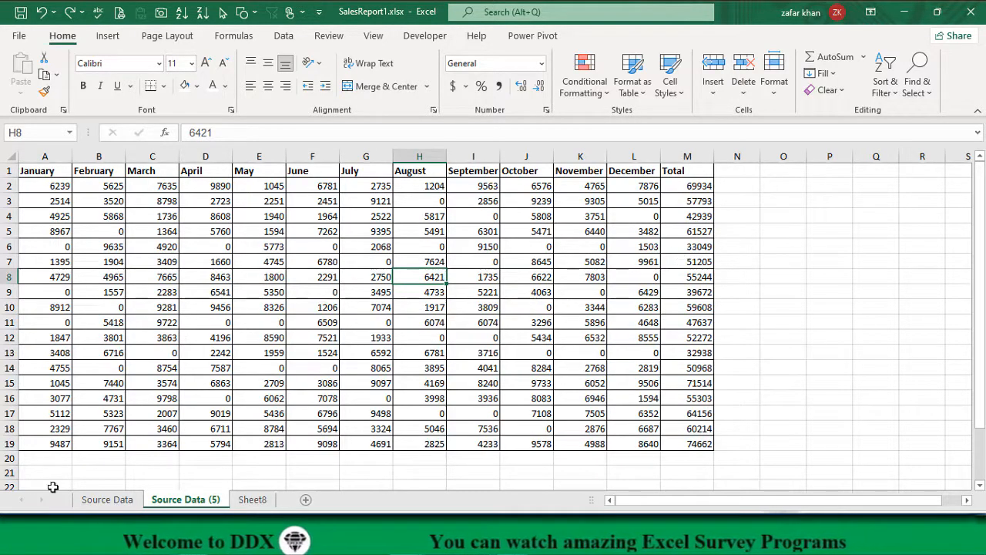
Open Sheet8 and examine the Positive, Negative, Zero and Text headers in A1:D1.
{"action": "left_click", "coordinate": [253, 501]}
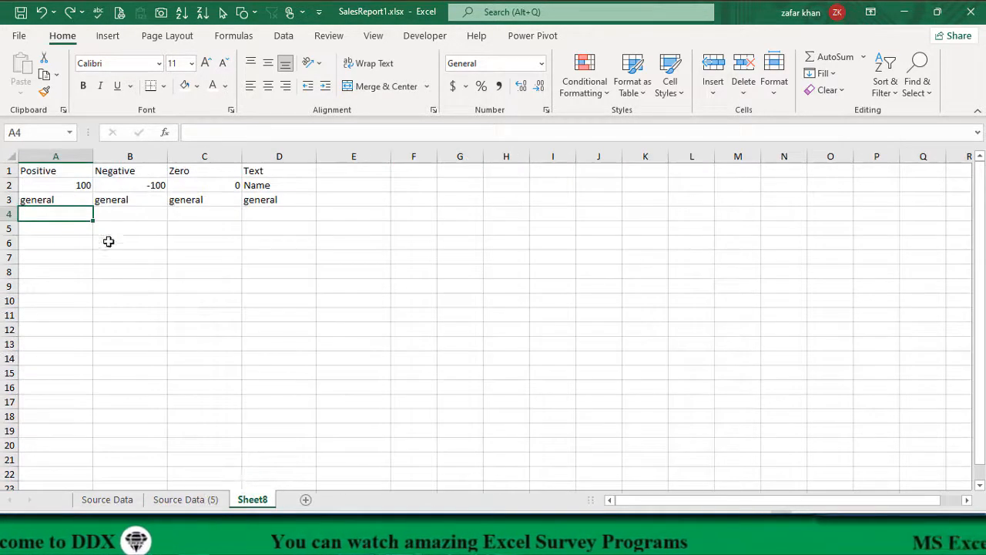
{"action": "left_click", "coordinate": [40, 169]}
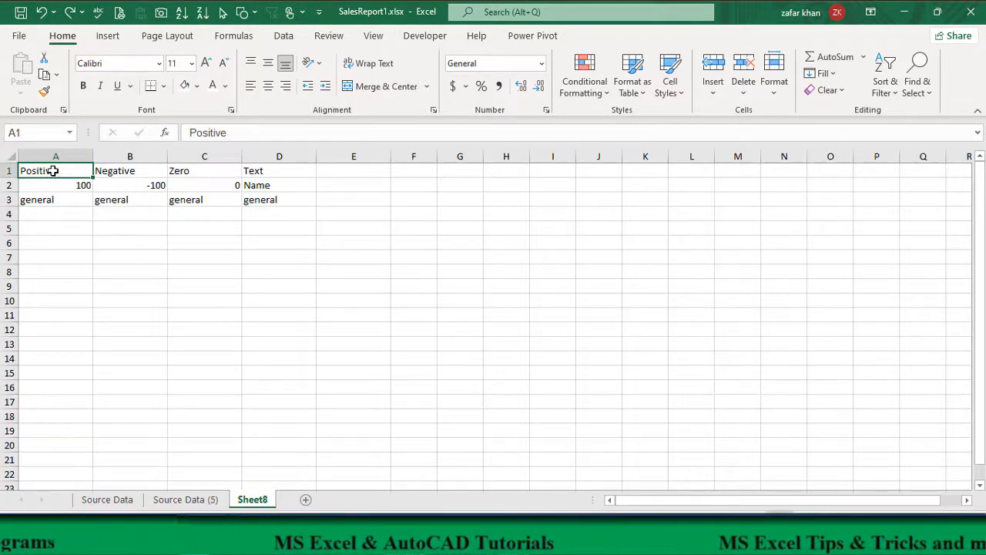
{"action": "left_click", "coordinate": [124, 172]}
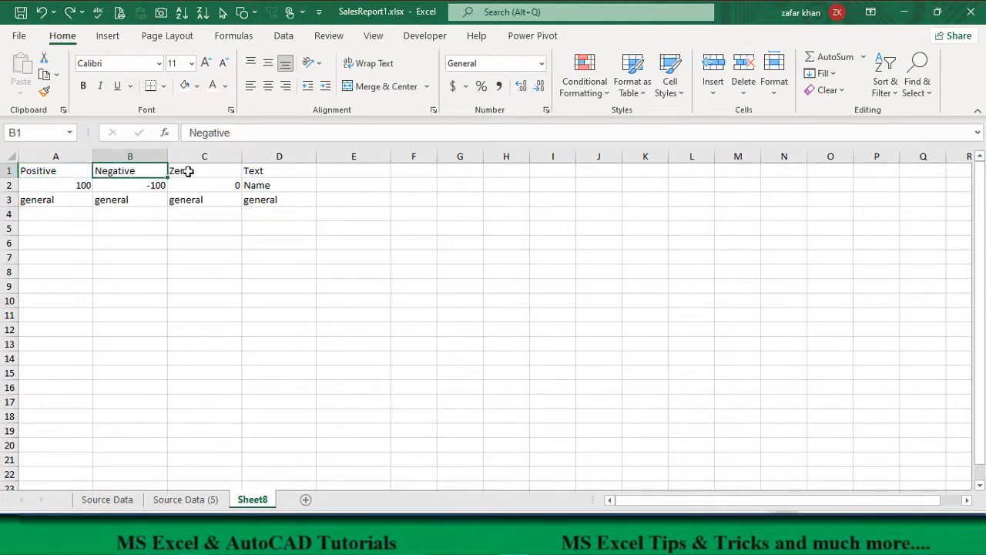
{"action": "left_click", "coordinate": [215, 174]}
{"action": "left_click", "coordinate": [266, 170]}
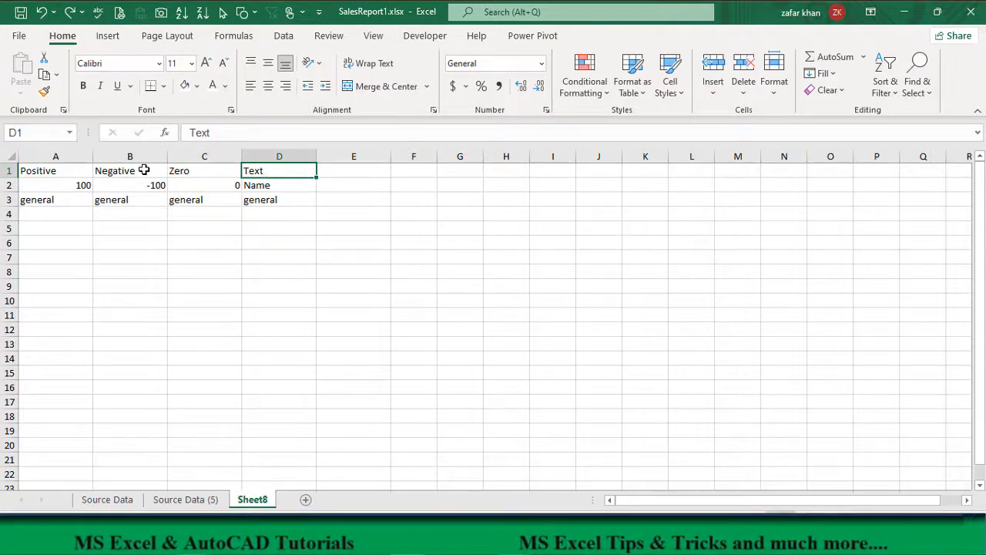
{"action": "left_click_drag", "start_coordinate": [34, 165], "coordinate": [267, 176]}
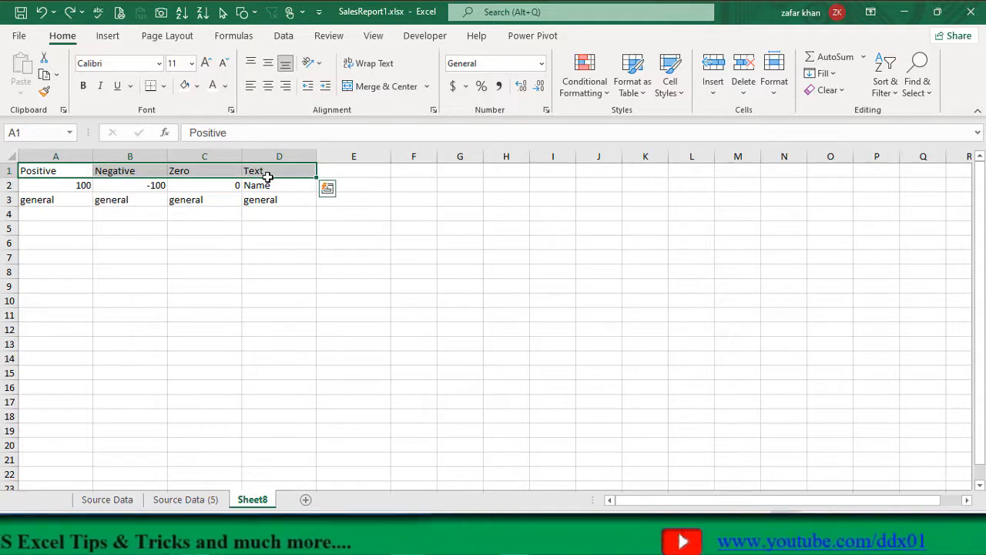
Examine the sample values in A2:D2 one by one, along with the general format codes in A3:D3.
{"action": "left_click", "coordinate": [38, 184]}
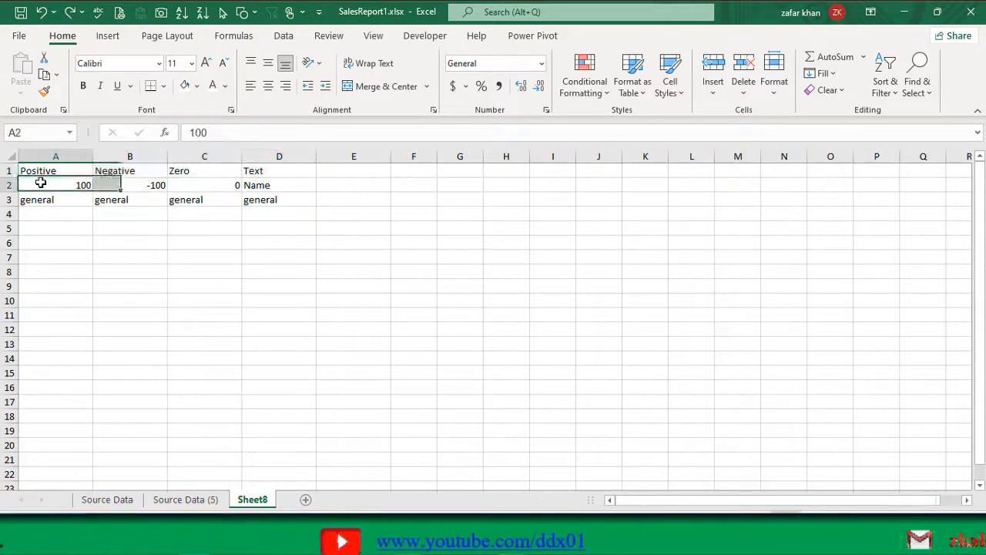
{"action": "left_click", "coordinate": [116, 186]}
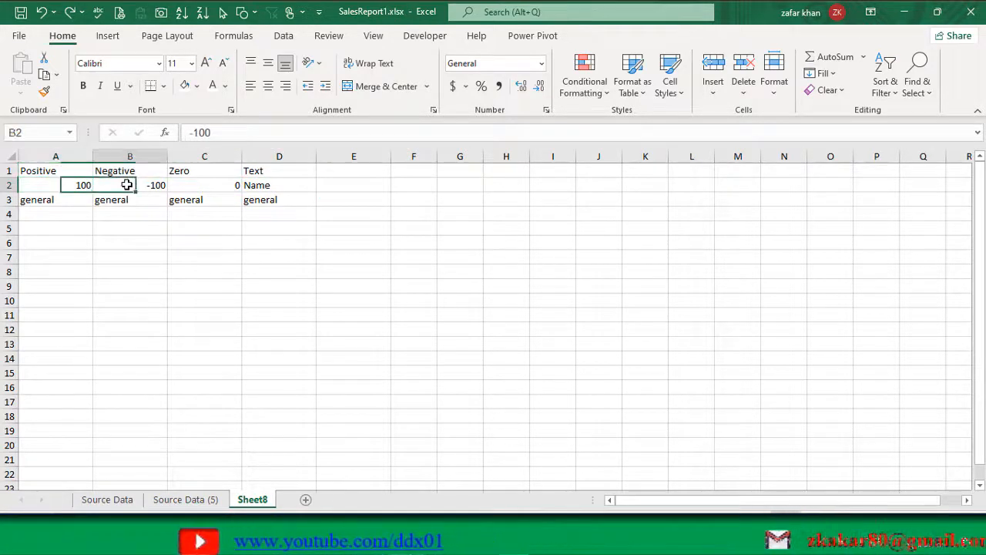
{"action": "left_click", "coordinate": [204, 185]}
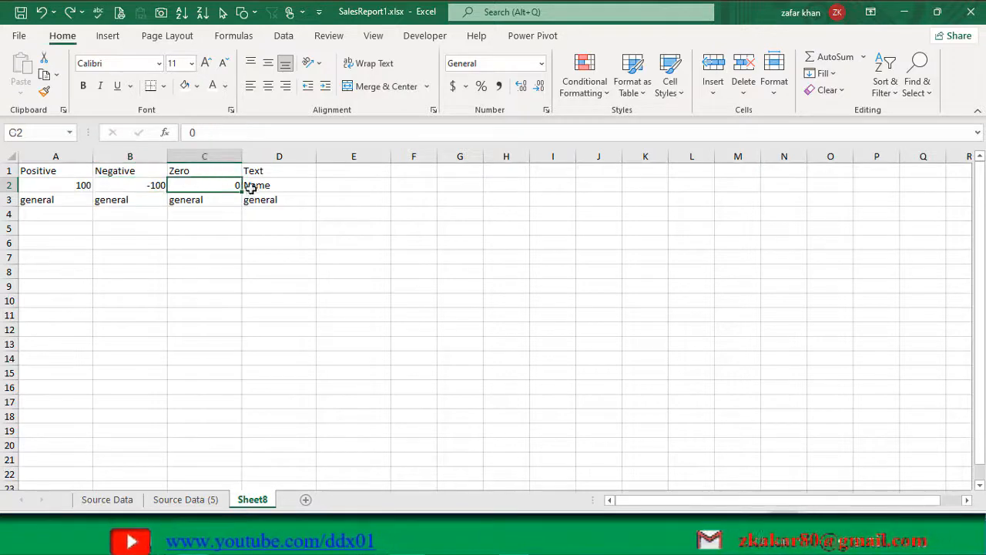
{"action": "left_click", "coordinate": [264, 186]}
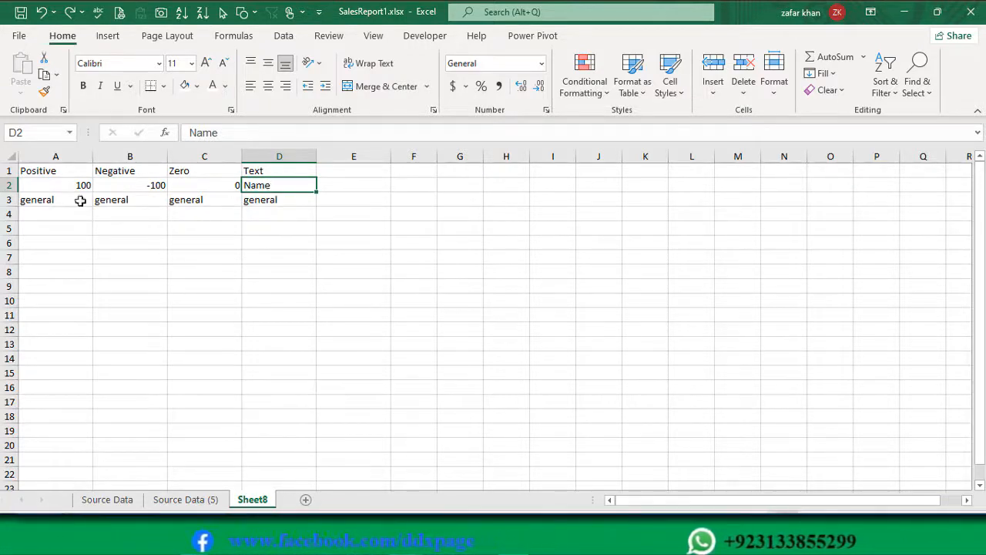
{"action": "left_click_drag", "start_coordinate": [41, 186], "coordinate": [288, 190]}
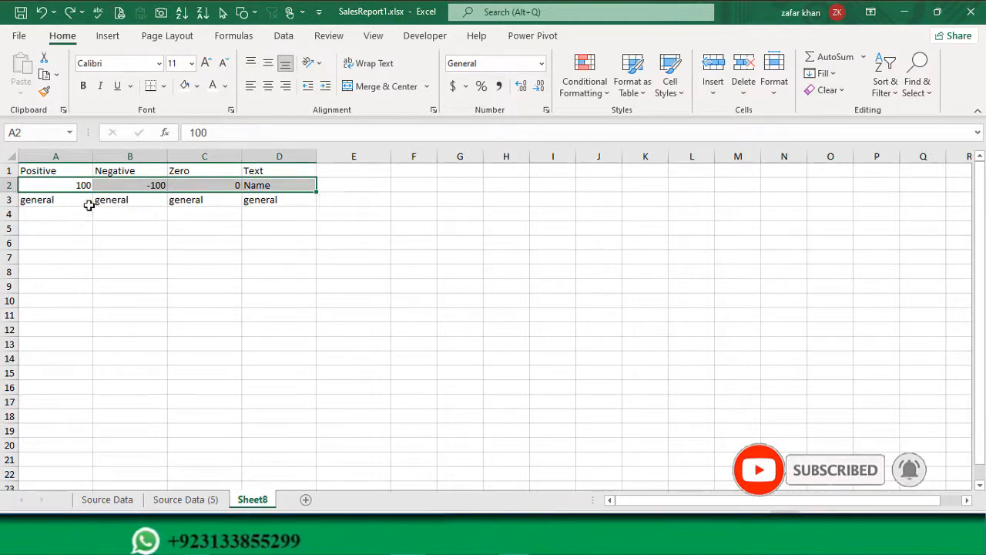
{"action": "left_click_drag", "start_coordinate": [59, 199], "coordinate": [285, 204]}
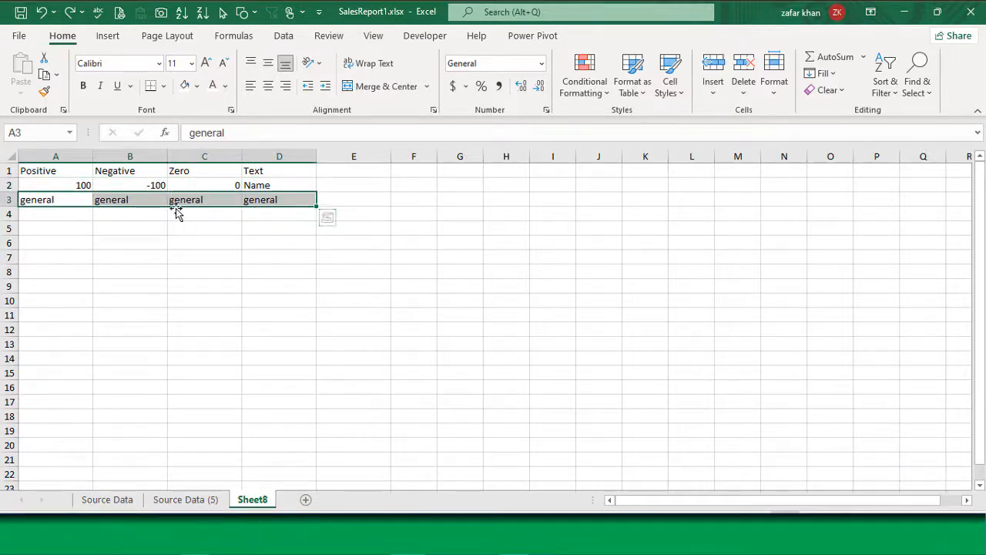
Enter the four-section format code general;general;general;general in cell A4.
{"action": "left_click", "coordinate": [68, 215]}
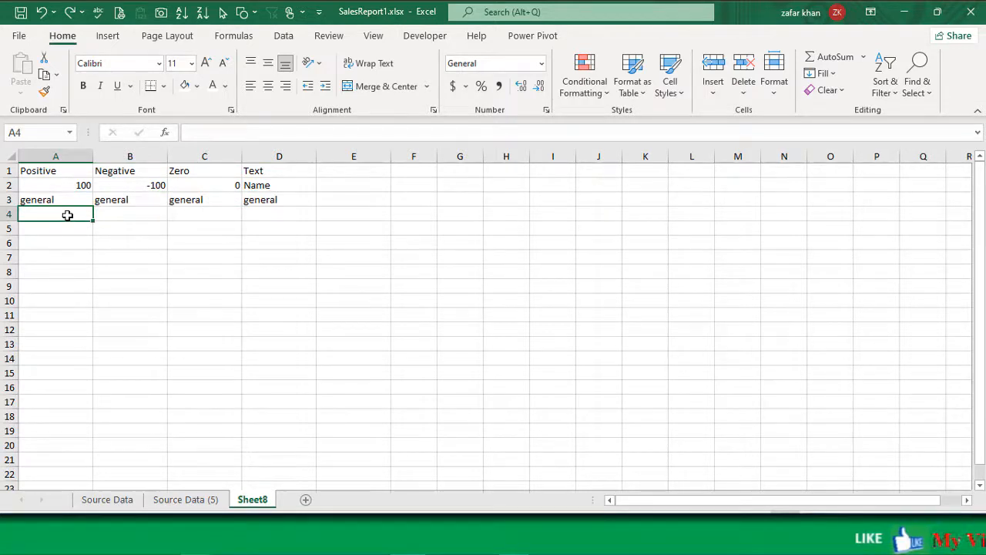
{"action": "type", "text": "gener"}
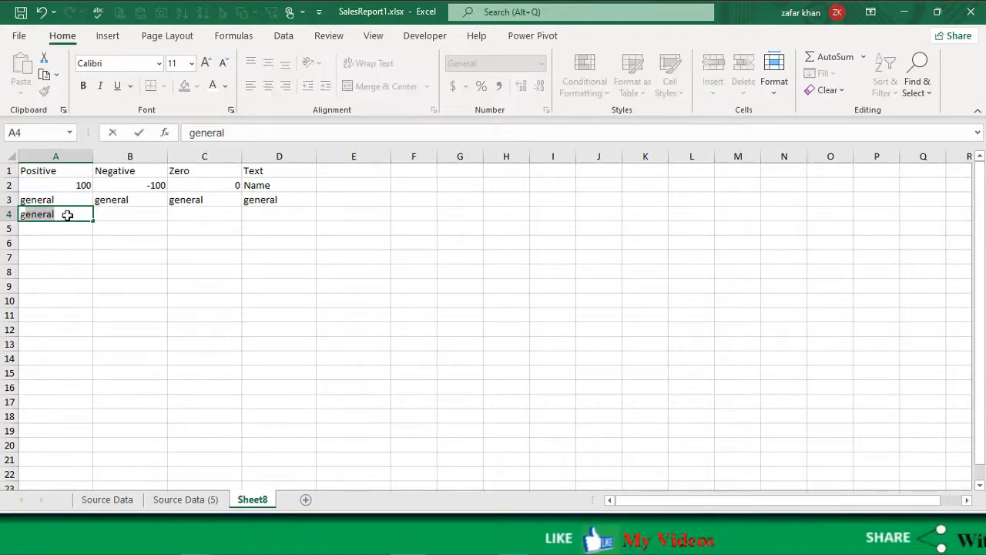
{"action": "type", "text": "al"}
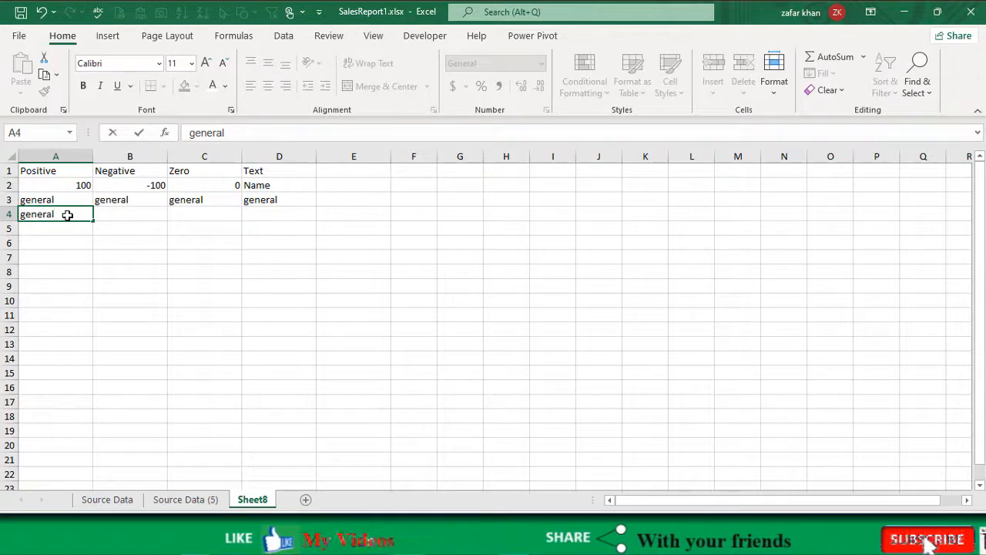
{"action": "type", "text": ";"}
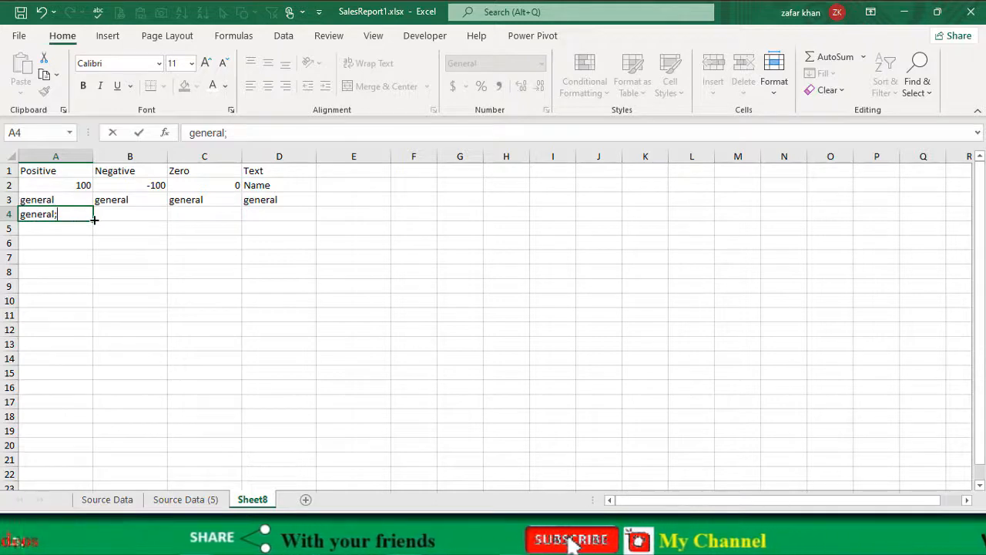
{"action": "type", "text": "gener"}
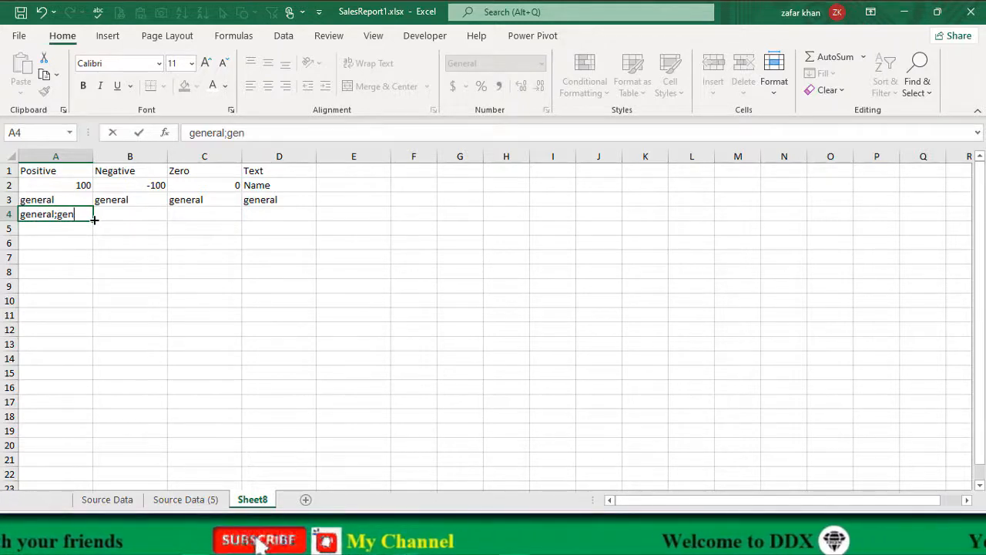
{"action": "type", "text": "al;general;general"}
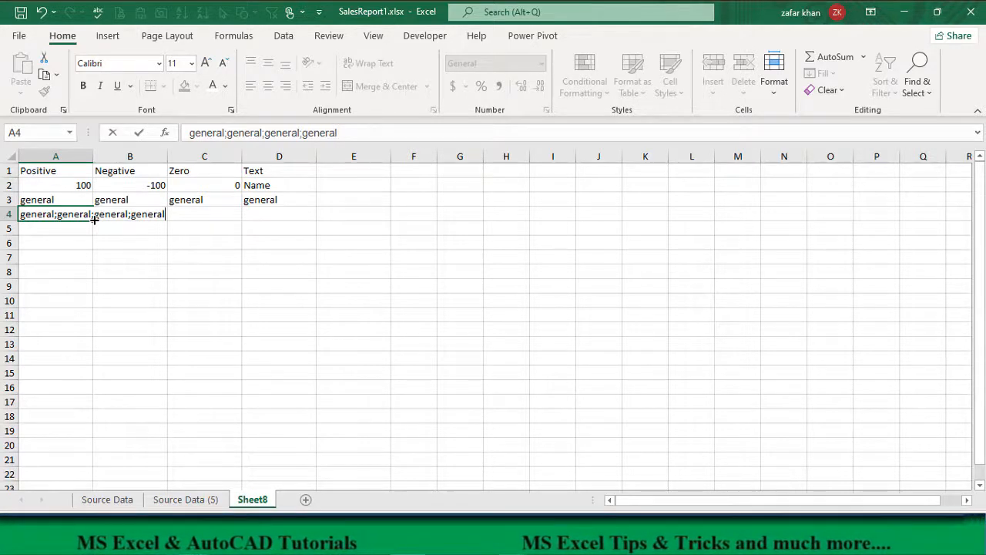
{"action": "key", "text": "Return"}
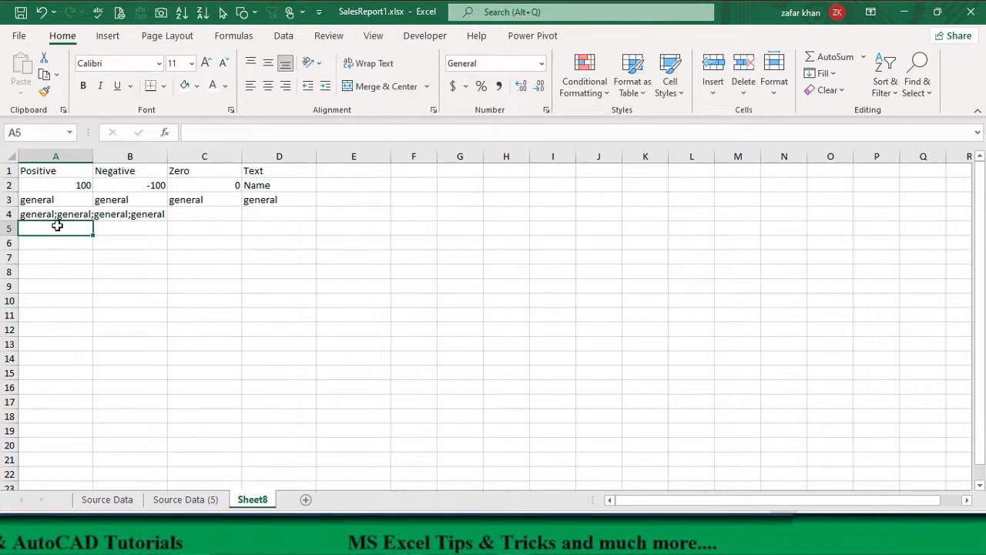
Strip every general from the code in A4 to leave ;;;, discard that edit and clear the cell.
{"action": "left_click", "coordinate": [57, 213]}
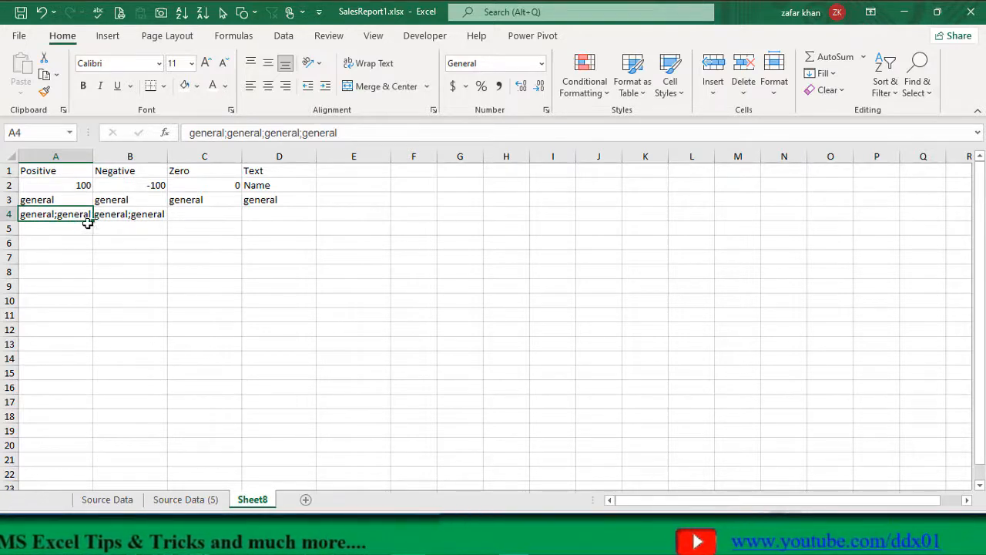
{"action": "double_click", "coordinate": [39, 215]}
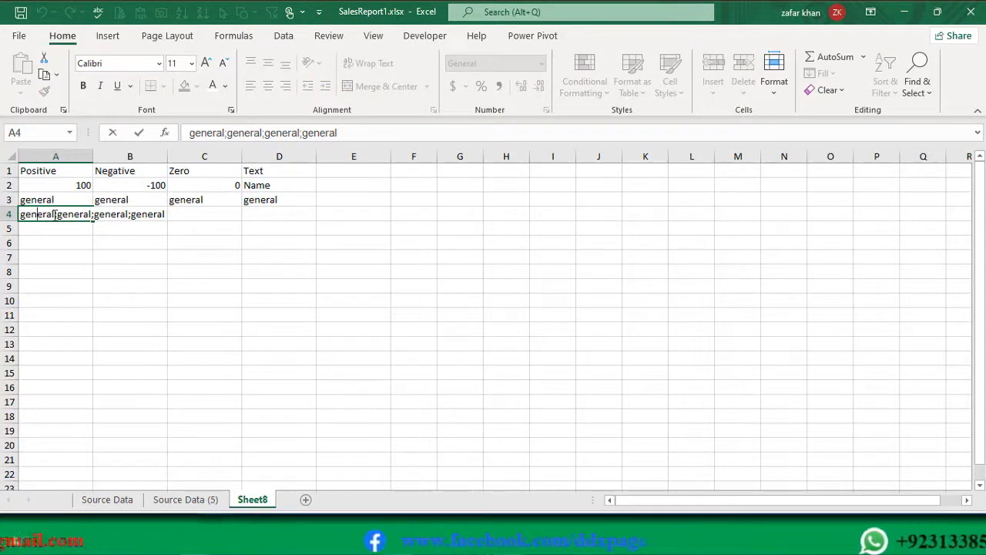
{"action": "left_click_drag", "start_coordinate": [53, 217], "coordinate": [3, 209]}
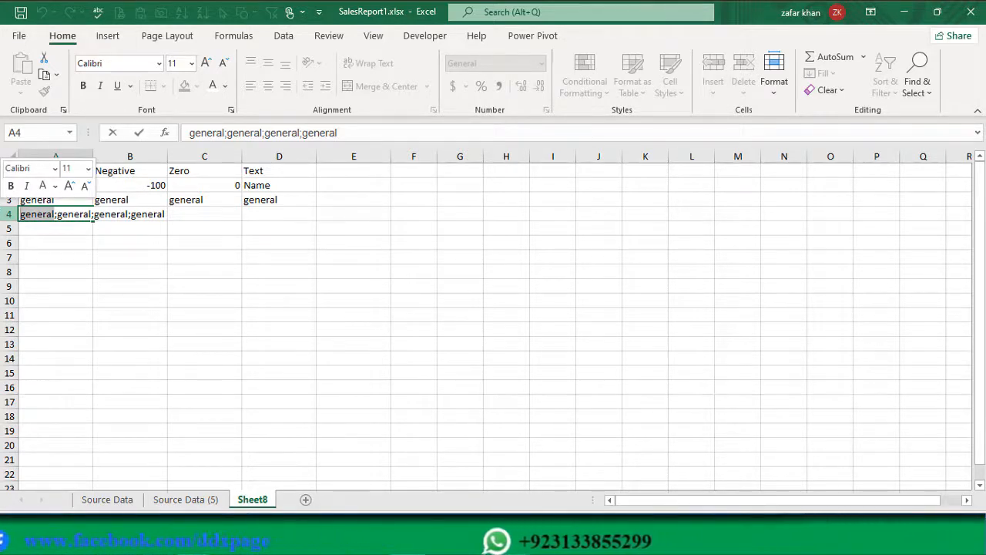
{"action": "key", "text": "BackSpace"}
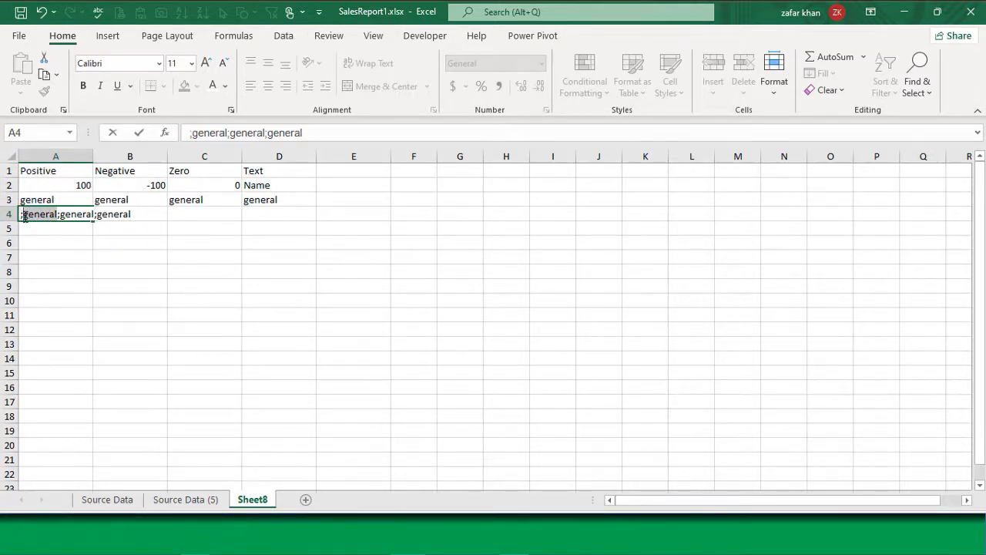
{"action": "key", "text": "BackSpace"}
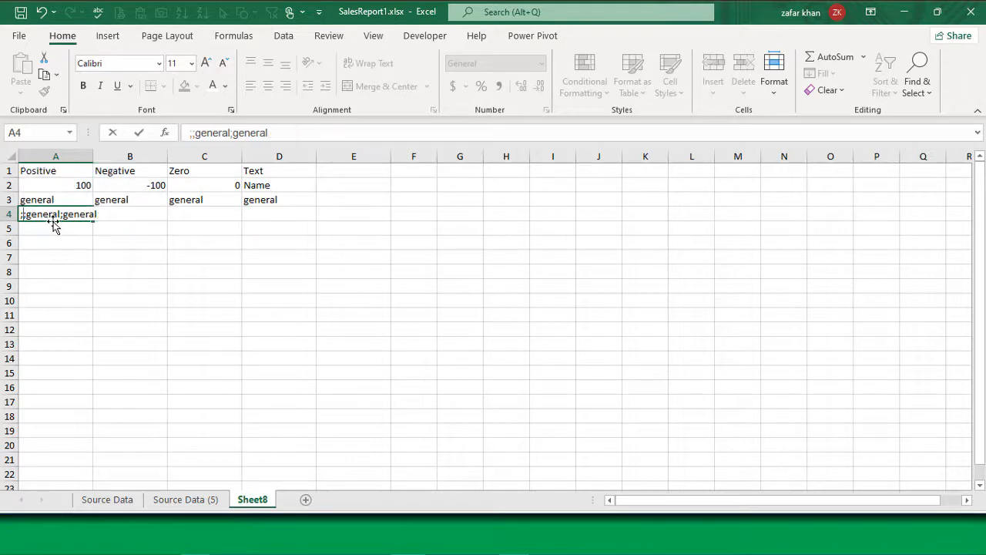
{"action": "left_click_drag", "start_coordinate": [61, 217], "coordinate": [25, 216]}
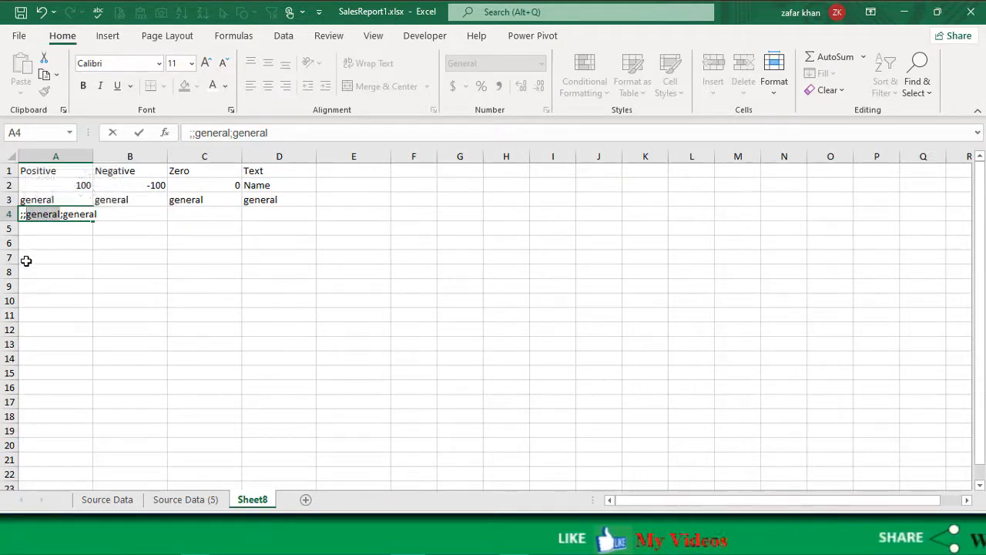
{"action": "key", "text": "BackSpace"}
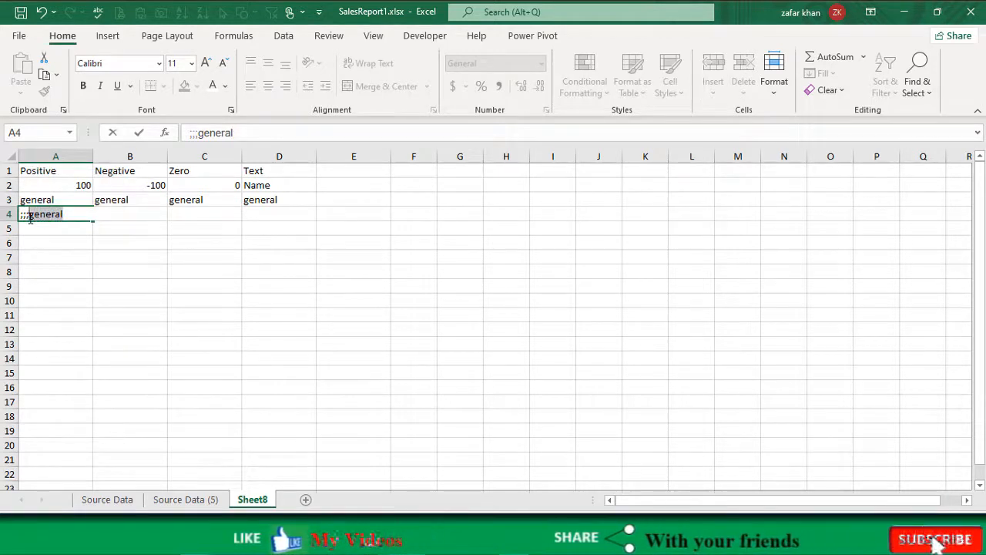
{"action": "key", "text": "Delete"}
{"action": "key", "text": "Delete"}
{"action": "key", "text": "Delete"}
{"action": "key", "text": "Delete"}
{"action": "key", "text": "Delete"}
{"action": "key", "text": "Delete"}
{"action": "key", "text": "Delete"}
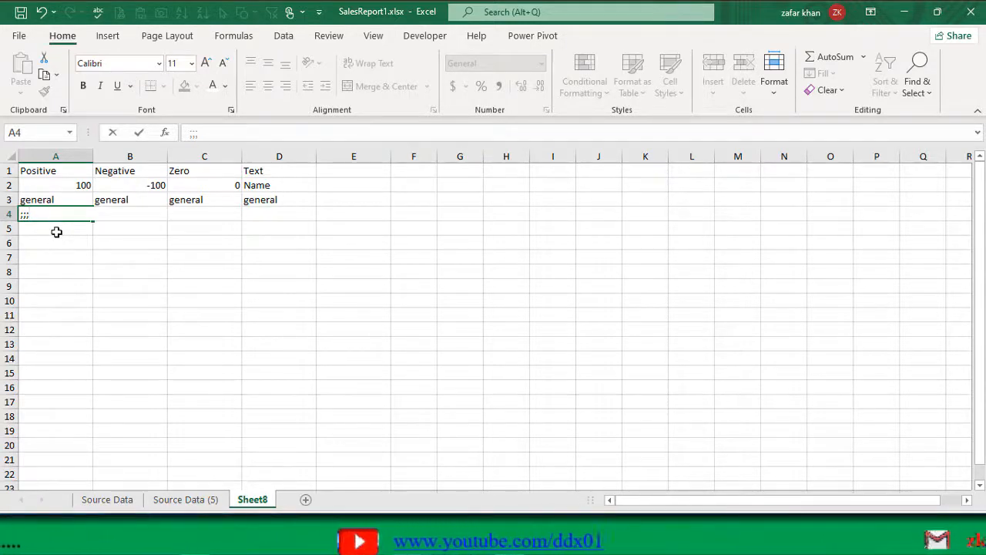
{"action": "key", "text": "Escape"}
{"action": "key", "text": "Delete"}
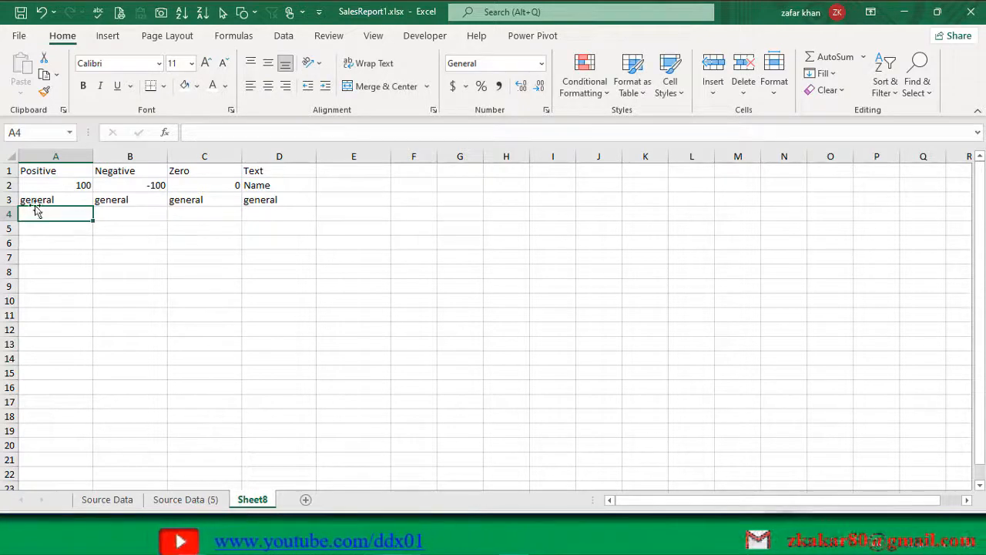
Apply the custom number format ;;; to cells A1:D3.
{"action": "left_click_drag", "start_coordinate": [25, 168], "coordinate": [261, 202]}
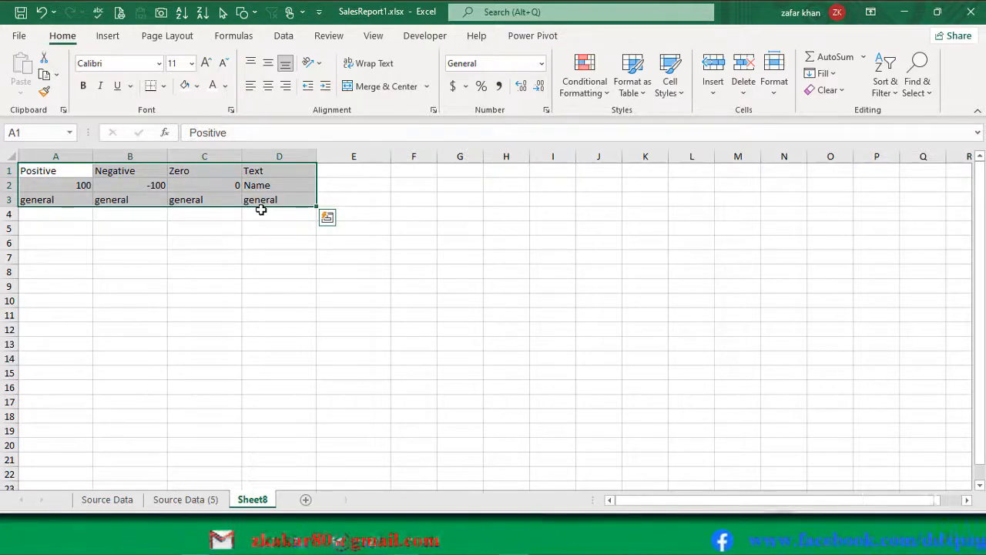
{"action": "key", "text": "ctrl+1"}
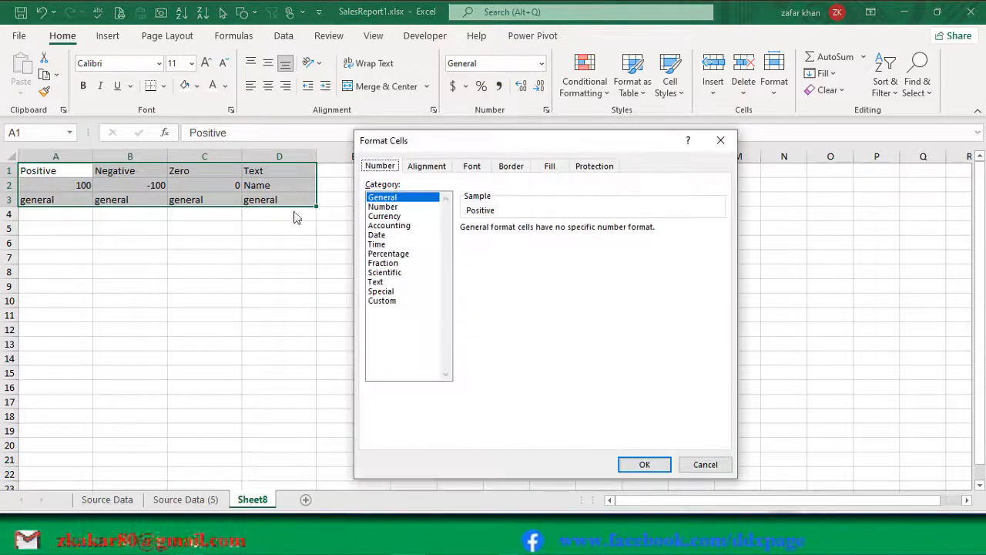
{"action": "left_click", "coordinate": [382, 300]}
{"action": "key", "text": "shift+Tab"}
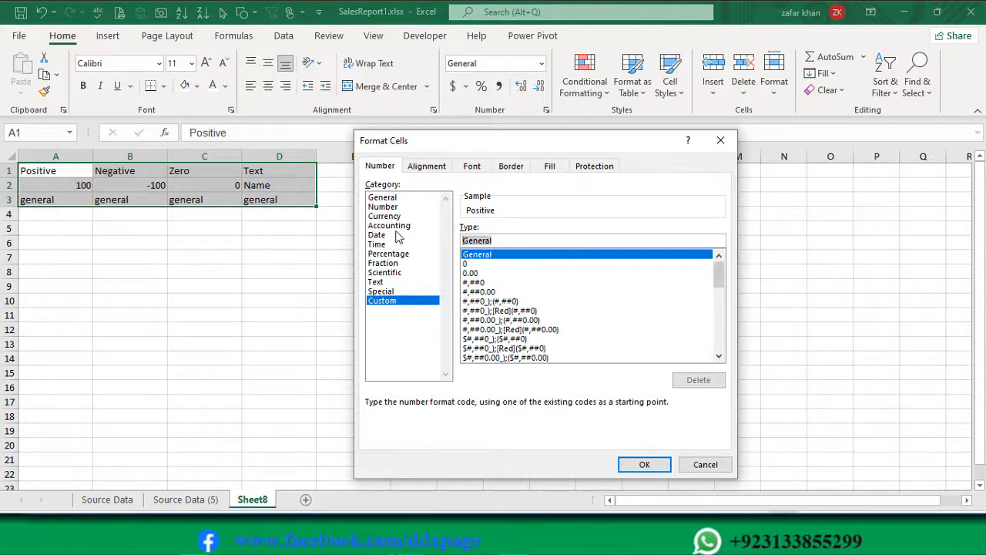
{"action": "type", "text": ";;;"}
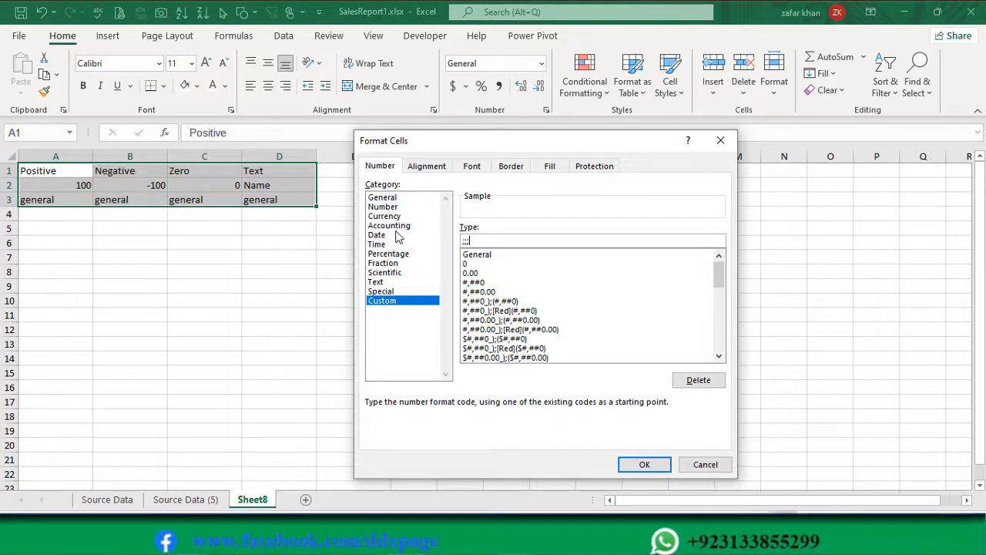
{"action": "left_click", "coordinate": [653, 466]}
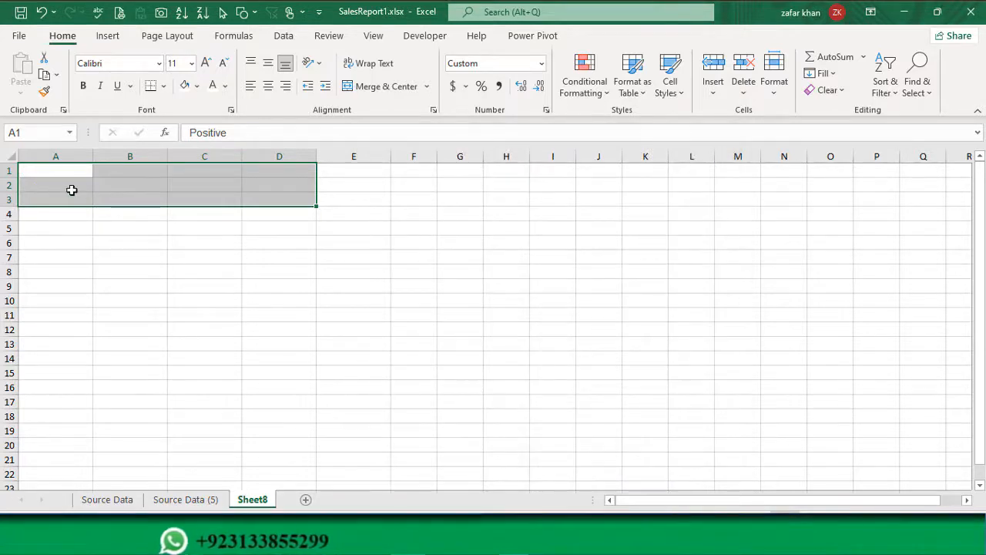
Inspect the underlying contents of cells A2 to D2 after hiding their displayed values.
{"action": "left_click", "coordinate": [72, 191]}
{"action": "left_click", "coordinate": [152, 188]}
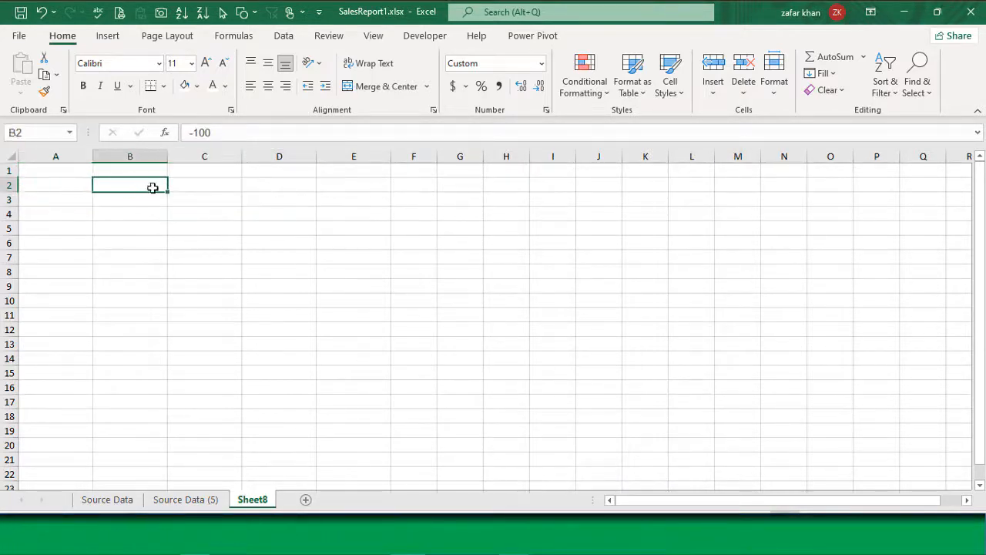
{"action": "left_click", "coordinate": [205, 188]}
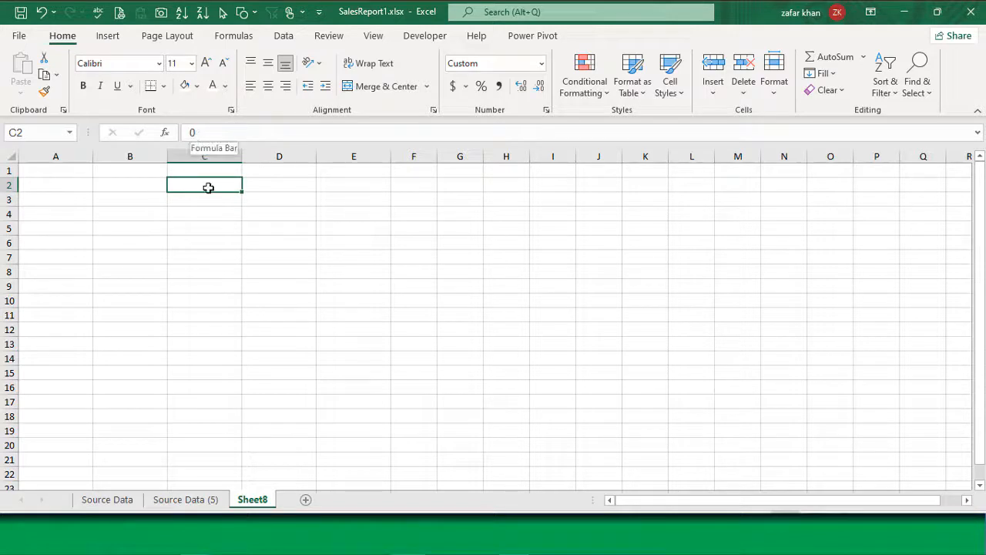
{"action": "left_click", "coordinate": [268, 189]}
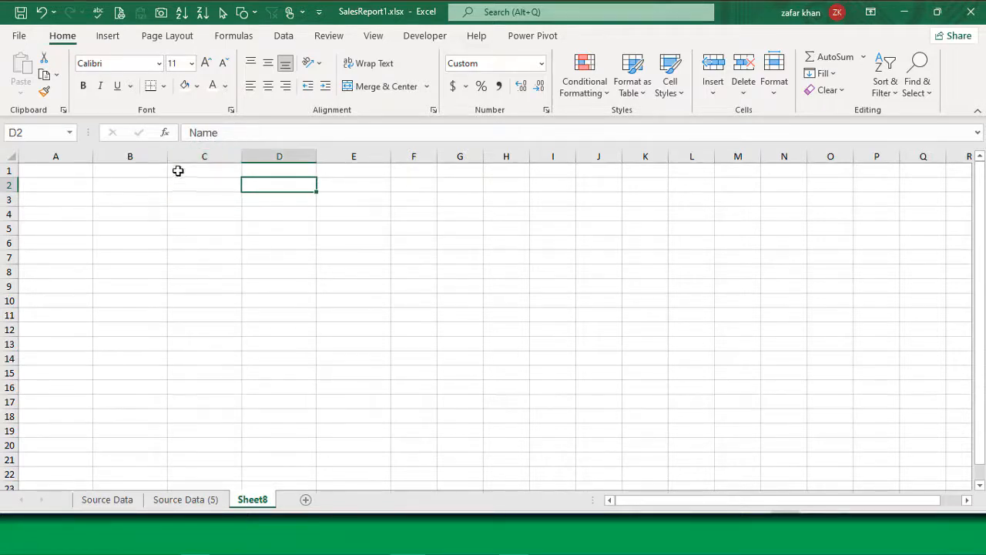
Check the underlying contents of header cells C1, B1 and A1, and undo the ;;; format on A1:D3.
{"action": "left_click", "coordinate": [178, 170]}
{"action": "left_click", "coordinate": [136, 170]}
{"action": "left_click", "coordinate": [59, 173]}
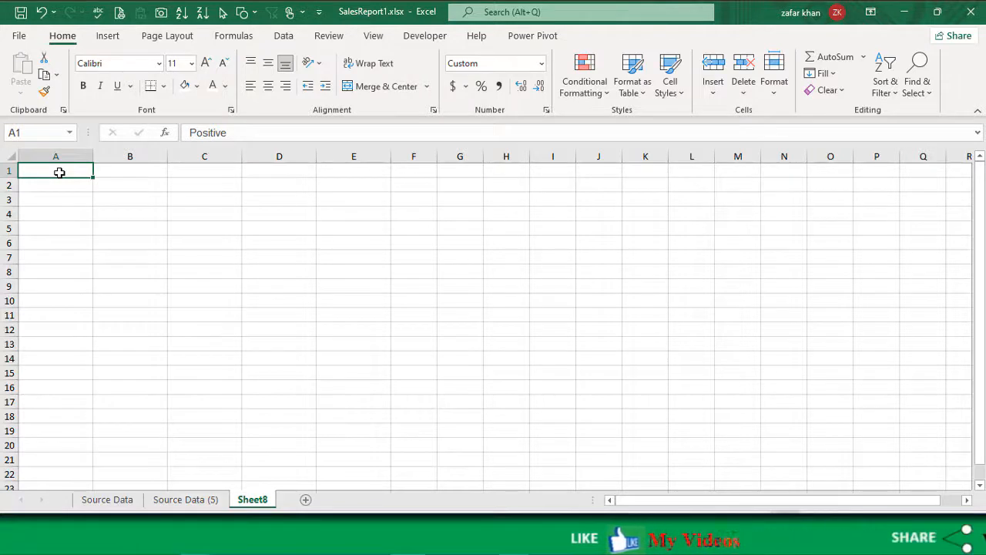
{"action": "key", "text": "ctrl+z"}
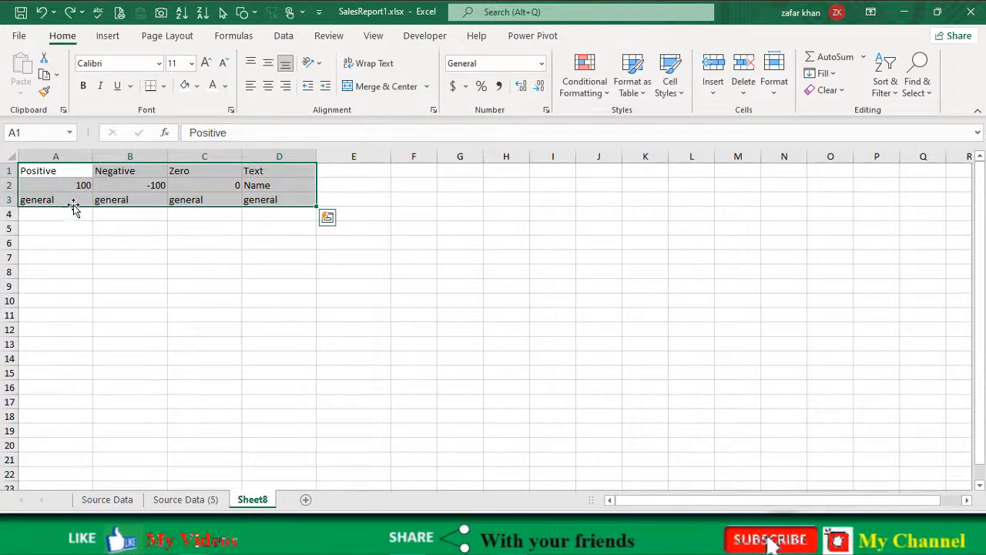
On the Source Data (5) sheet, apply the custom number format General;General;;General to cells A2:L19.
{"action": "left_click", "coordinate": [212, 500]}
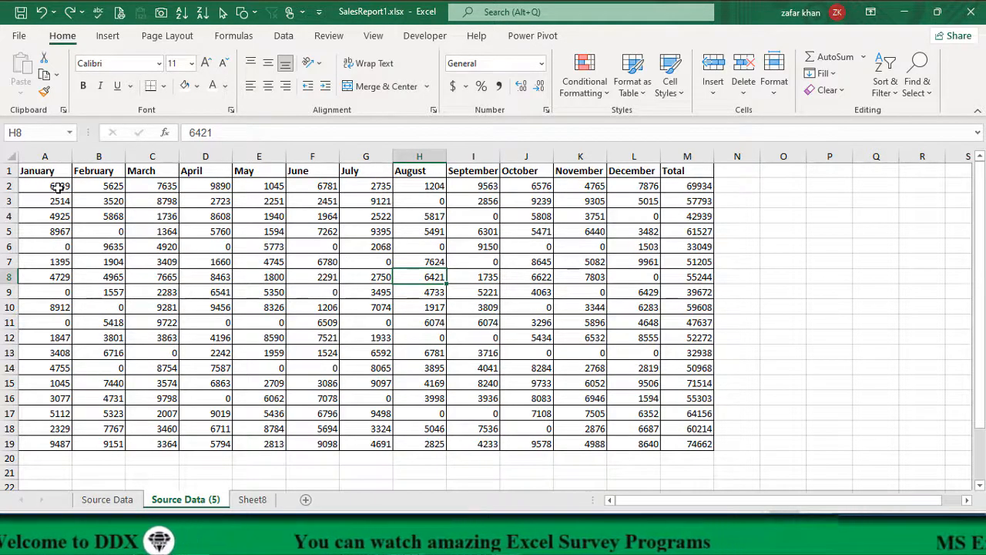
{"action": "left_click_drag", "start_coordinate": [62, 185], "coordinate": [634, 446]}
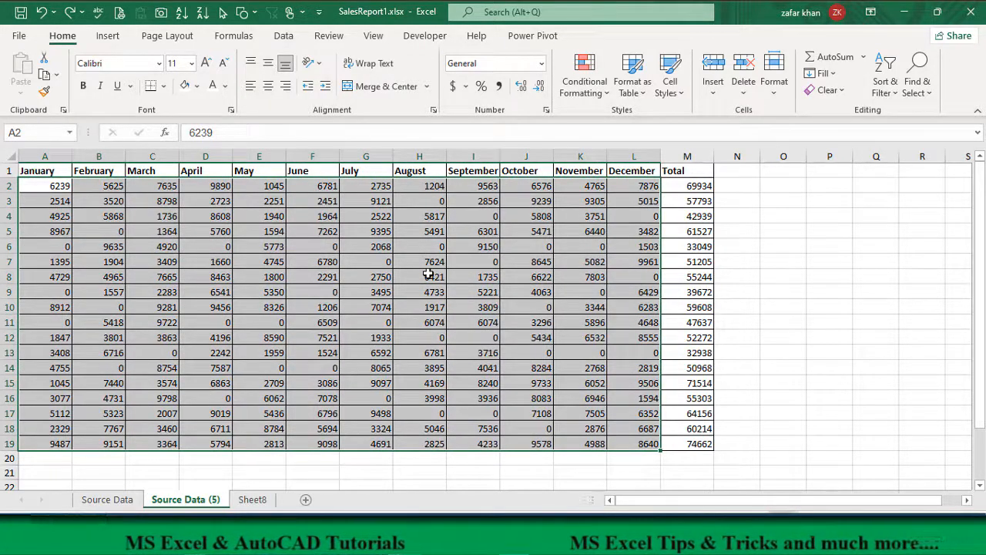
{"action": "key", "text": "ctrl+1"}
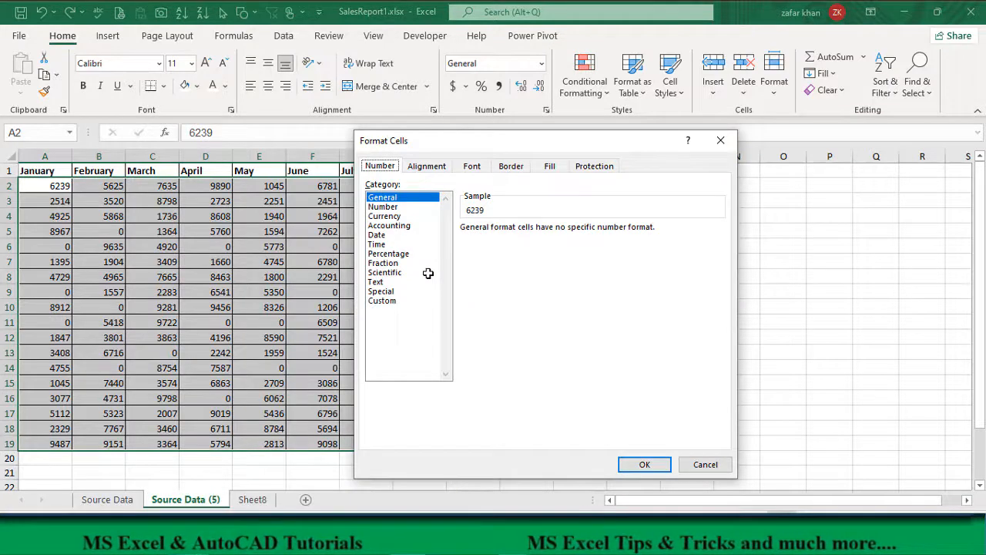
{"action": "left_click", "coordinate": [385, 302]}
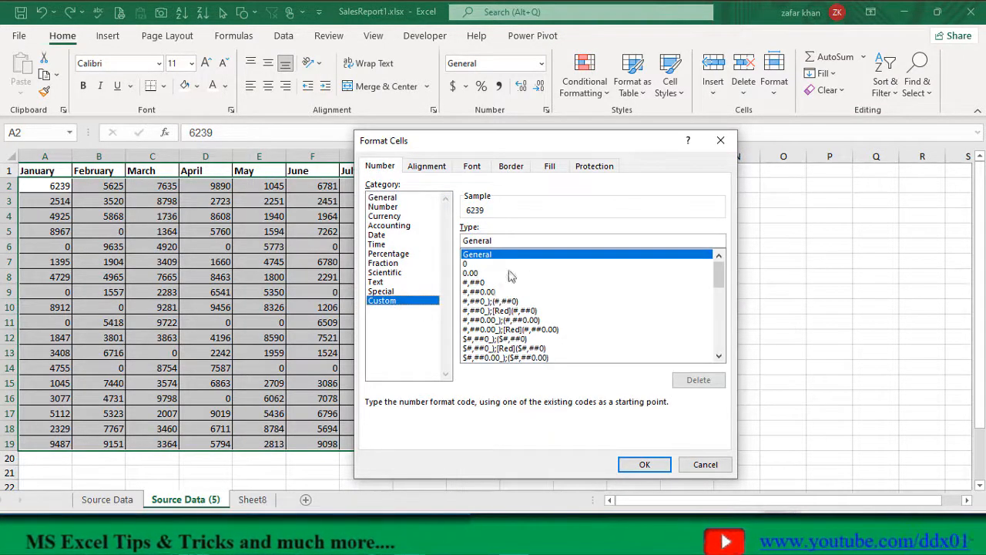
{"action": "left_click", "coordinate": [502, 241]}
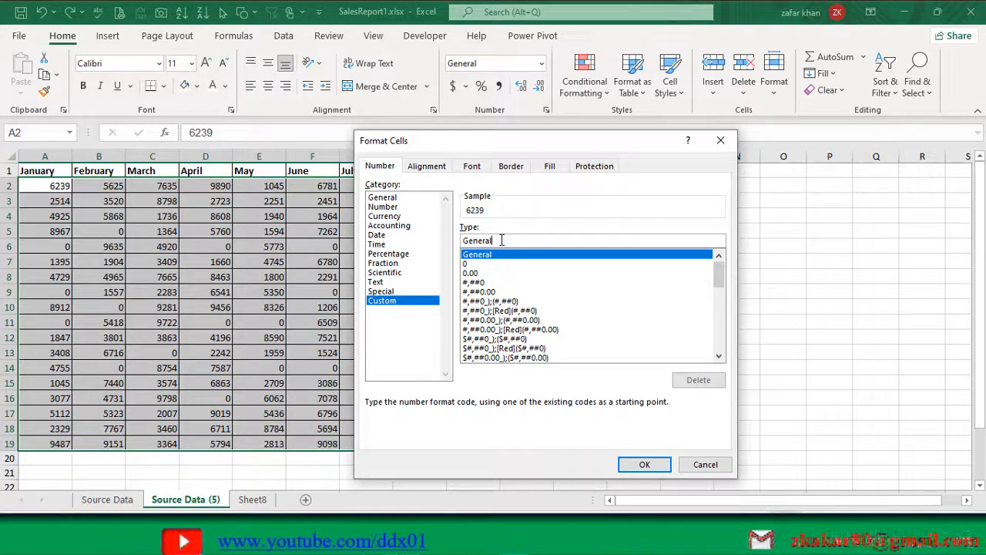
{"action": "type", "text": ";"}
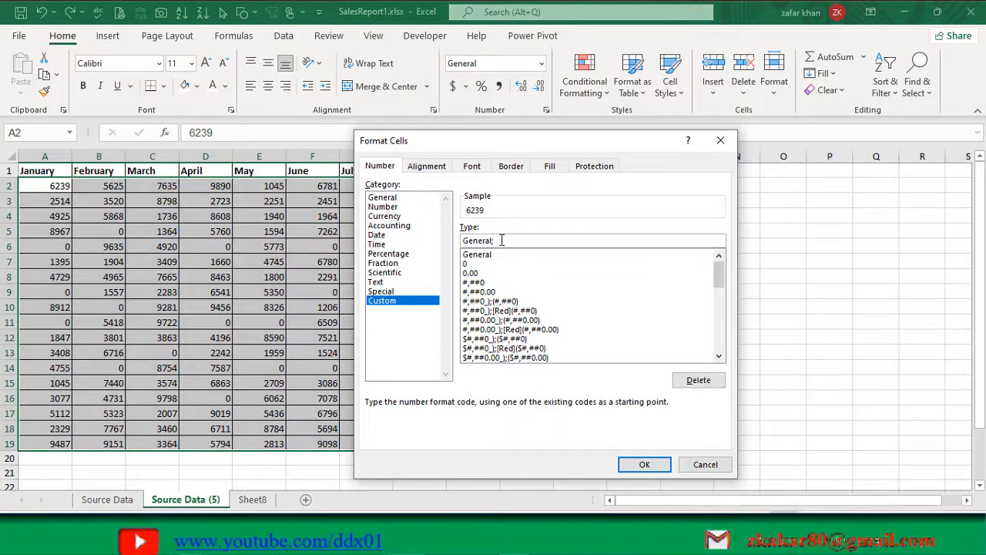
{"action": "type", "text": "Gen"}
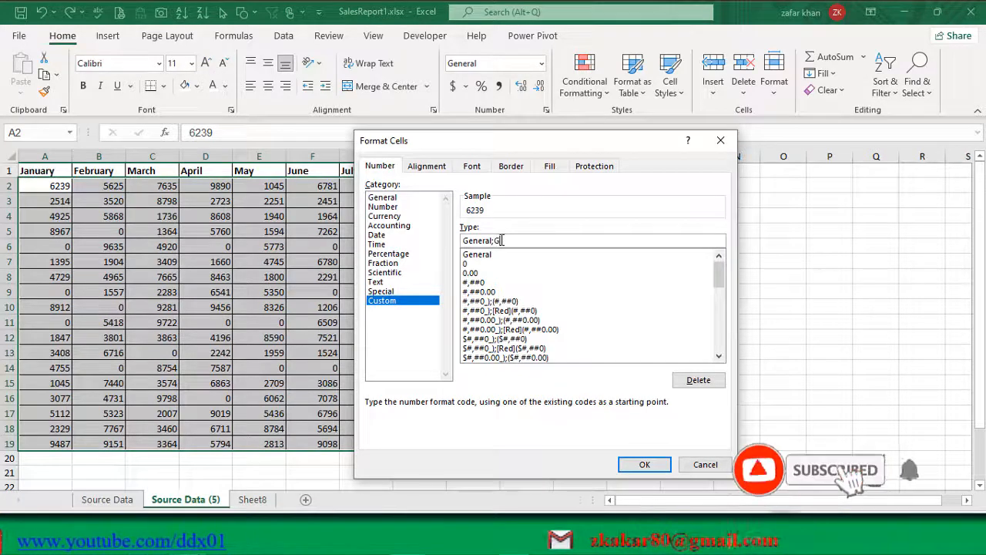
{"action": "type", "text": "eral"}
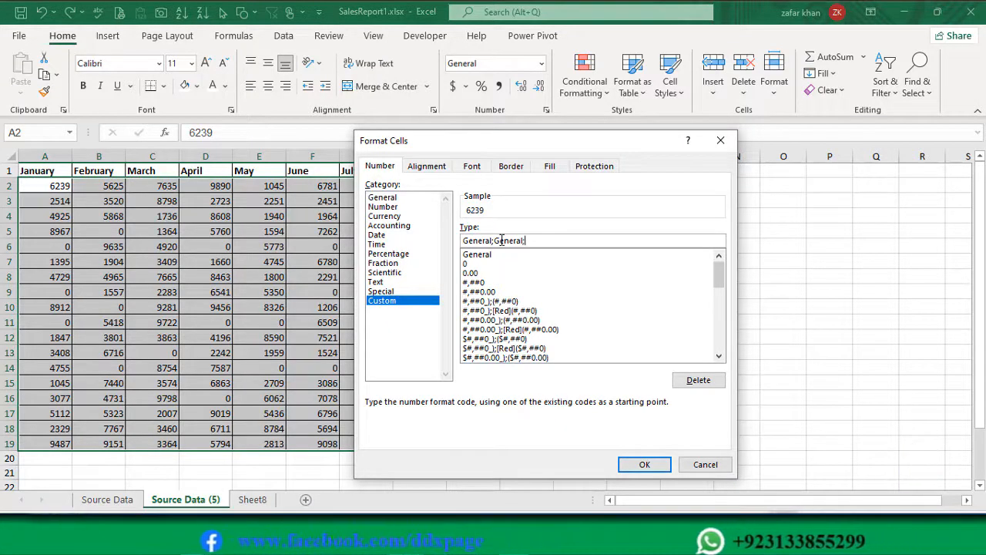
{"action": "type", "text": ";"}
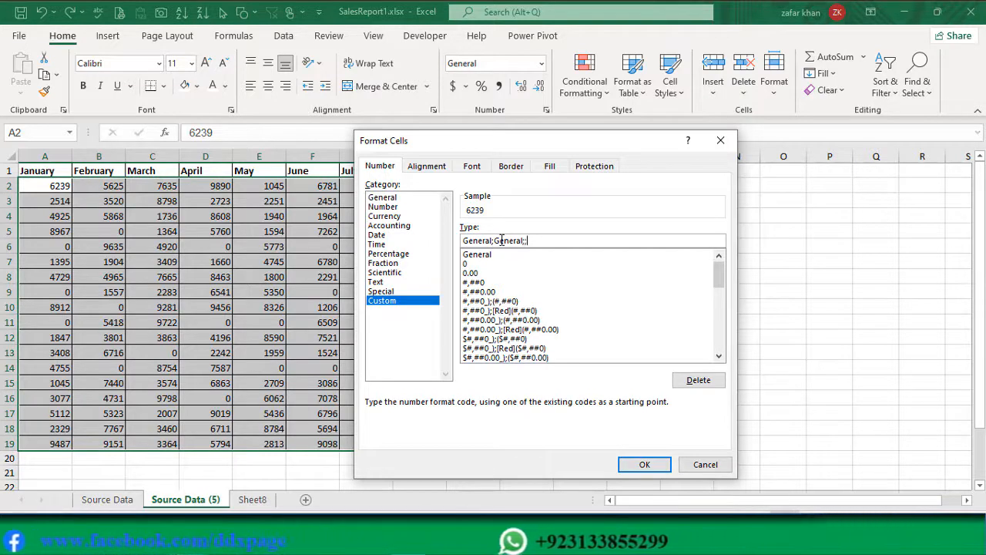
{"action": "type", "text": ";"}
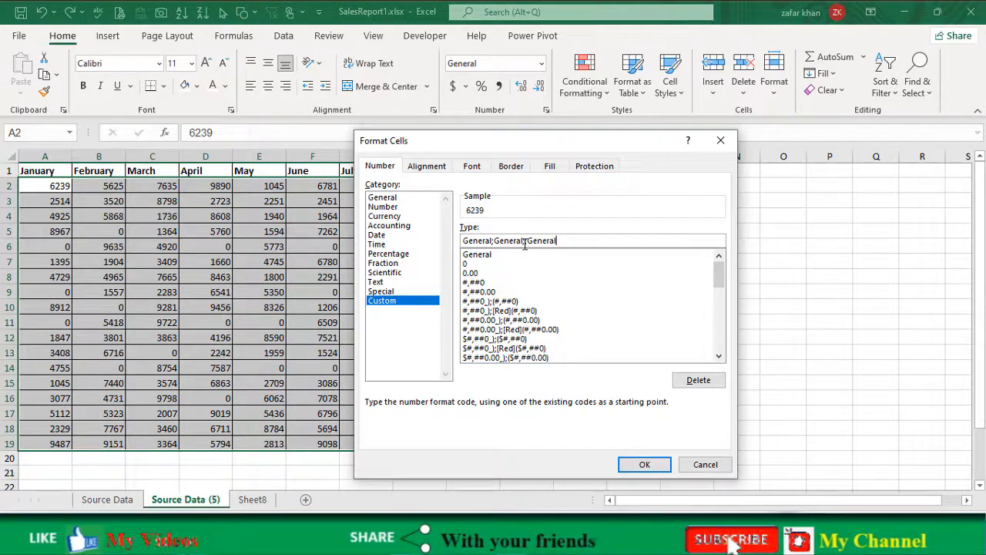
{"action": "left_click", "coordinate": [644, 464]}
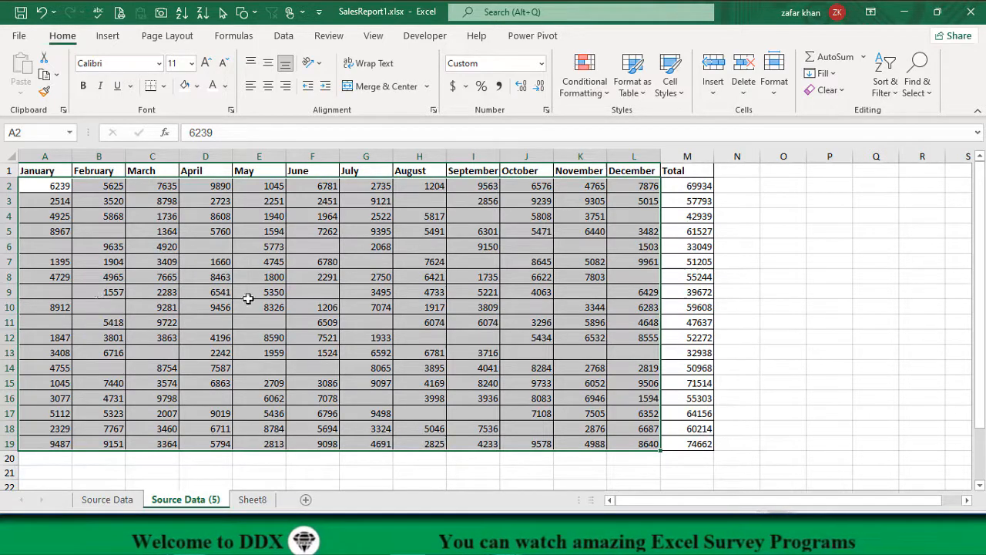
Enter 0 in the May column cells E7 and E8.
{"action": "left_click", "coordinate": [279, 263]}
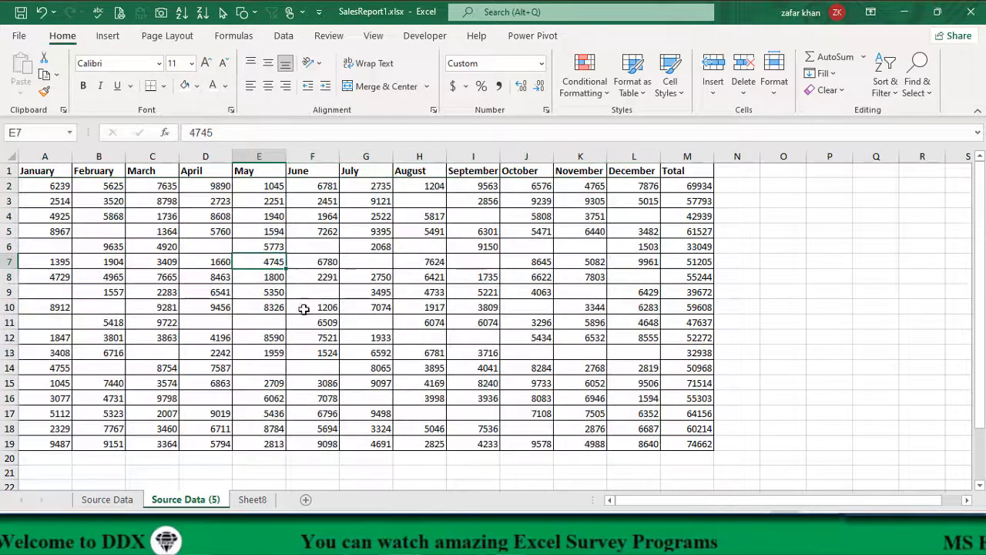
{"action": "key", "text": "Delete"}
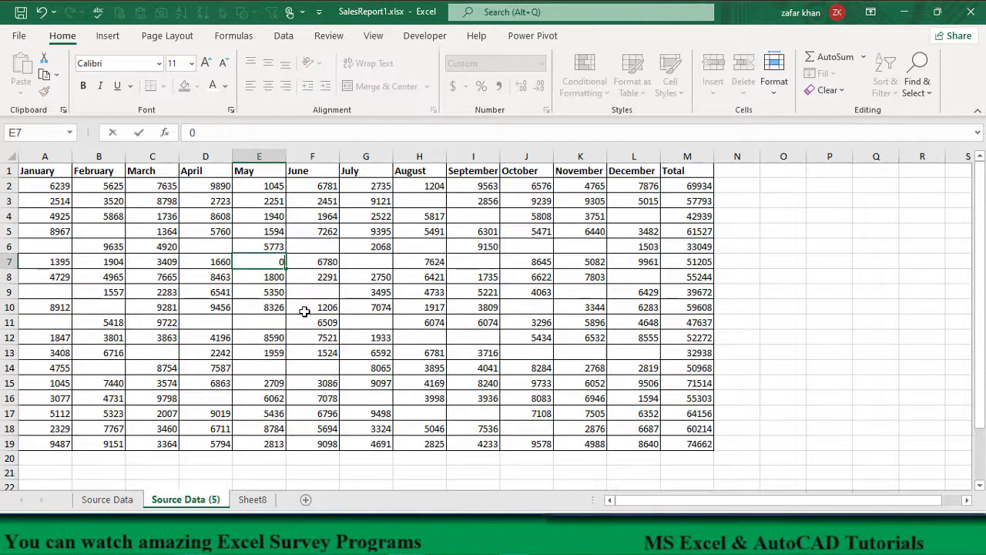
{"action": "key", "text": "Down"}
{"action": "key", "text": "Delete"}
{"action": "key", "text": "Down"}
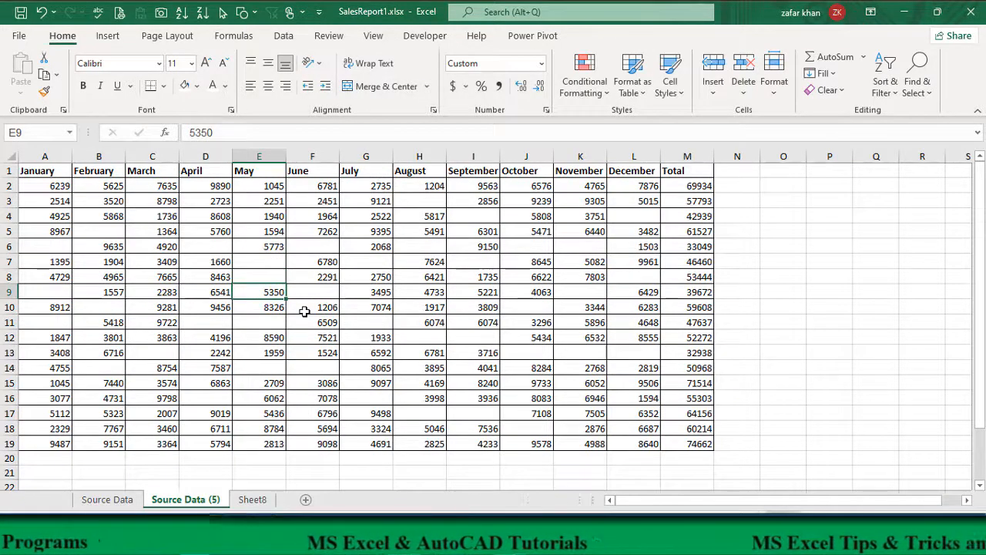
Enter 2312 in April cell D6 and -5546 in June cell F6.
{"action": "left_click", "coordinate": [203, 245]}
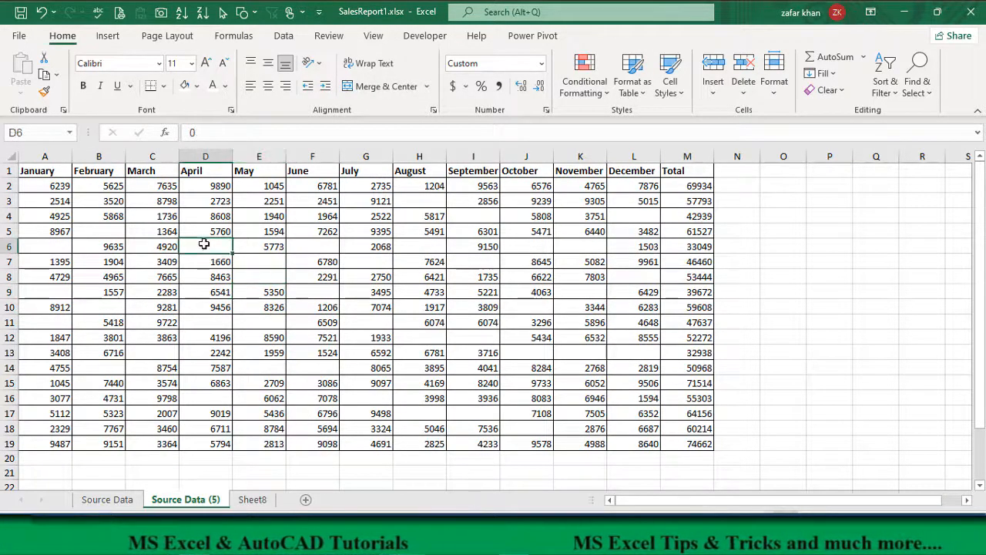
{"action": "type", "text": "0"}
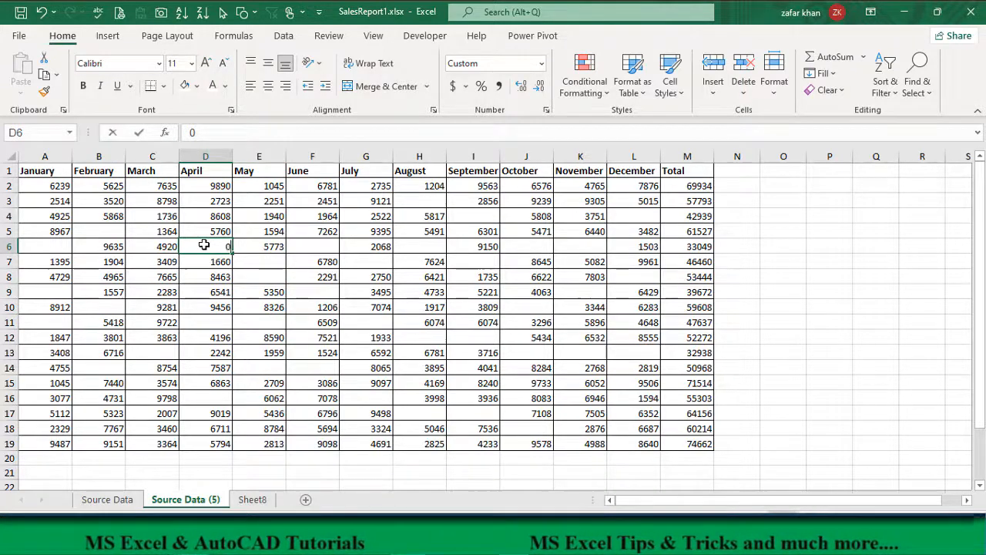
{"action": "type", "text": "2312"}
{"action": "key", "text": "Return"}
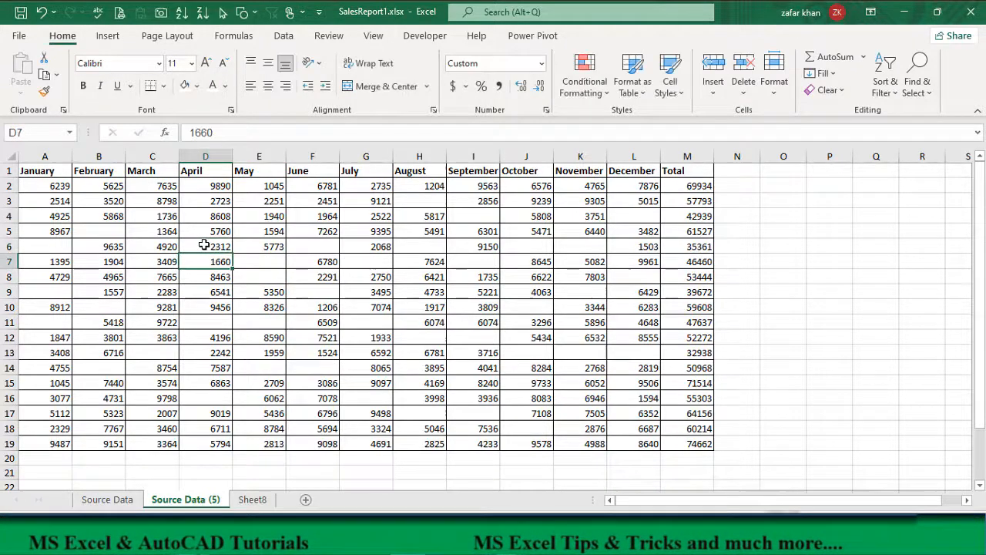
{"action": "left_click", "coordinate": [319, 248]}
{"action": "type", "text": "-5546"}
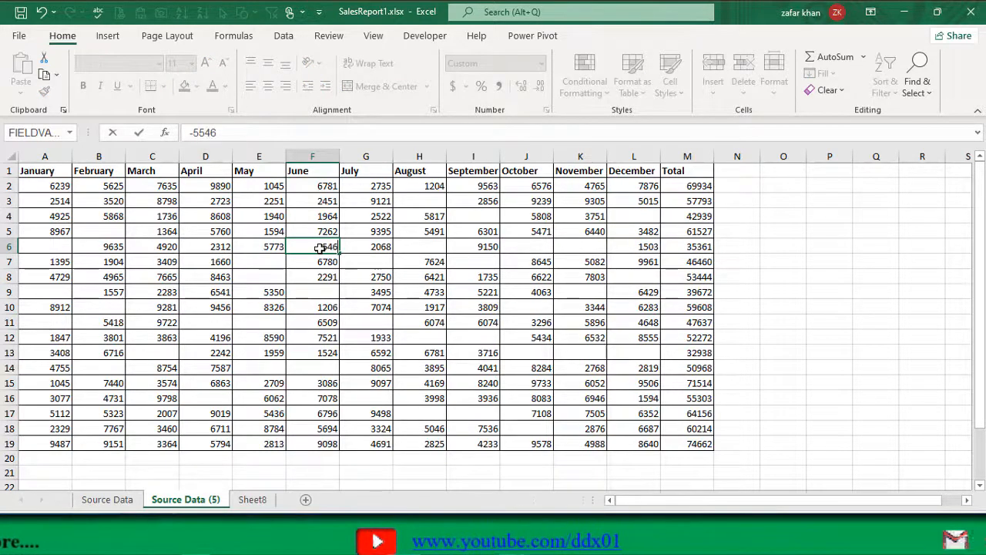
{"action": "key", "text": "Return"}
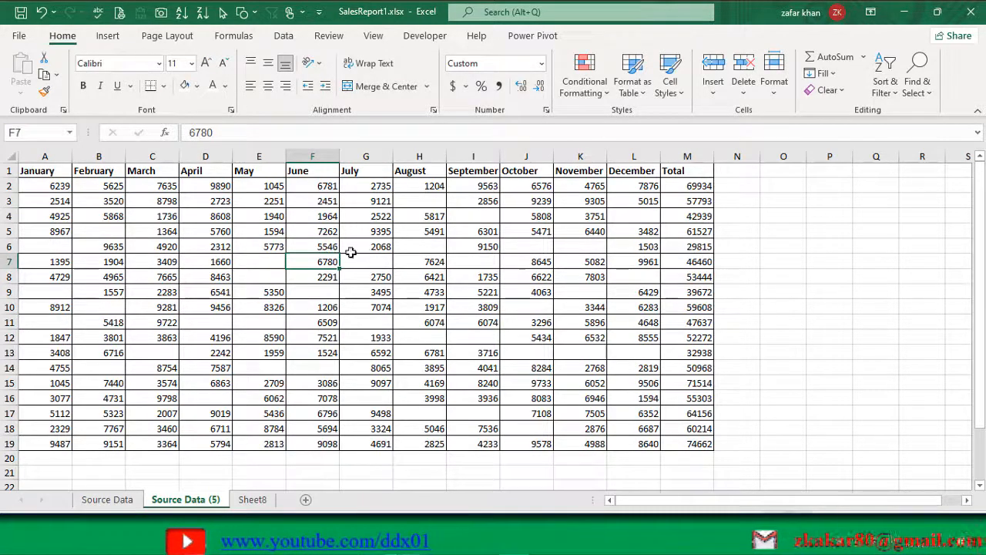
Enter the text Name in March cell C6.
{"action": "left_click", "coordinate": [206, 232]}
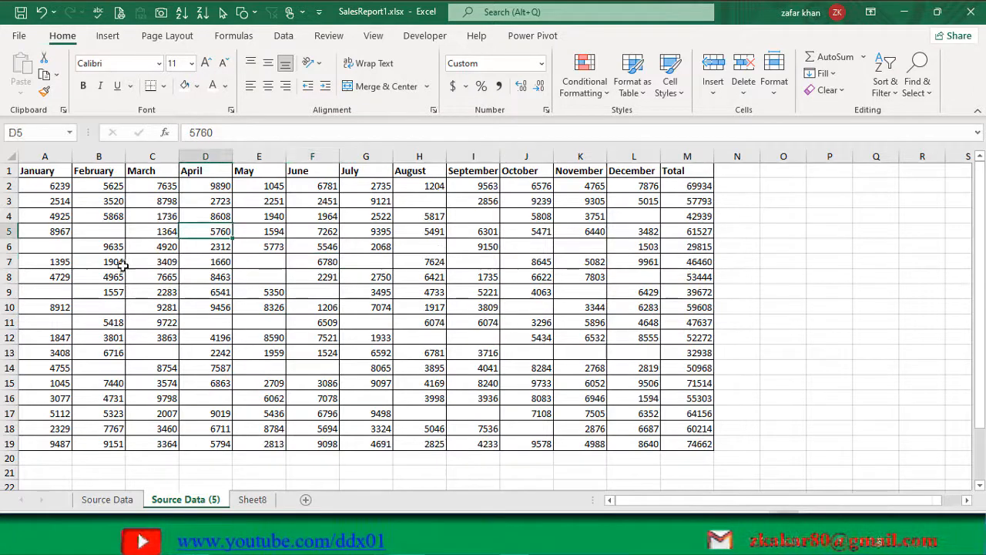
{"action": "left_click", "coordinate": [166, 245]}
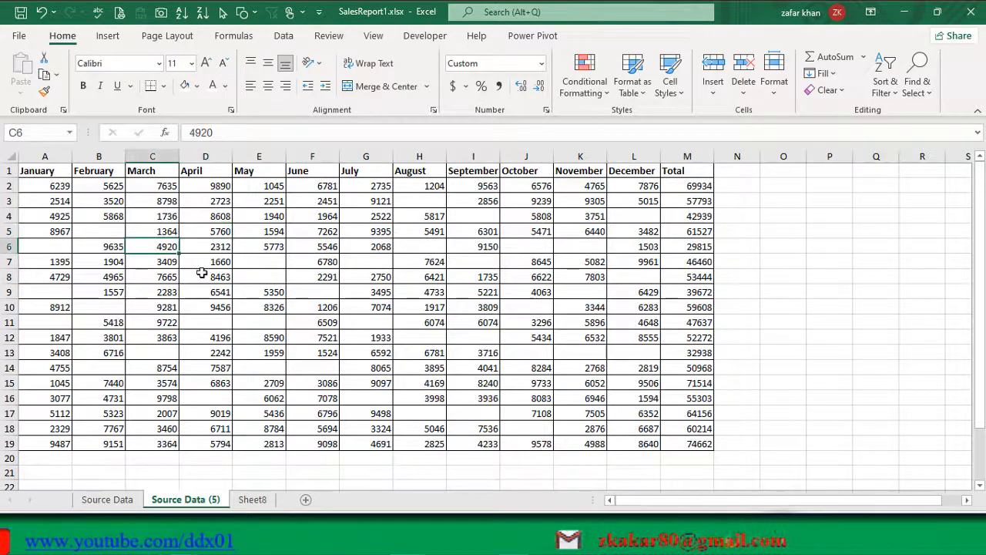
{"action": "type", "text": "Name"}
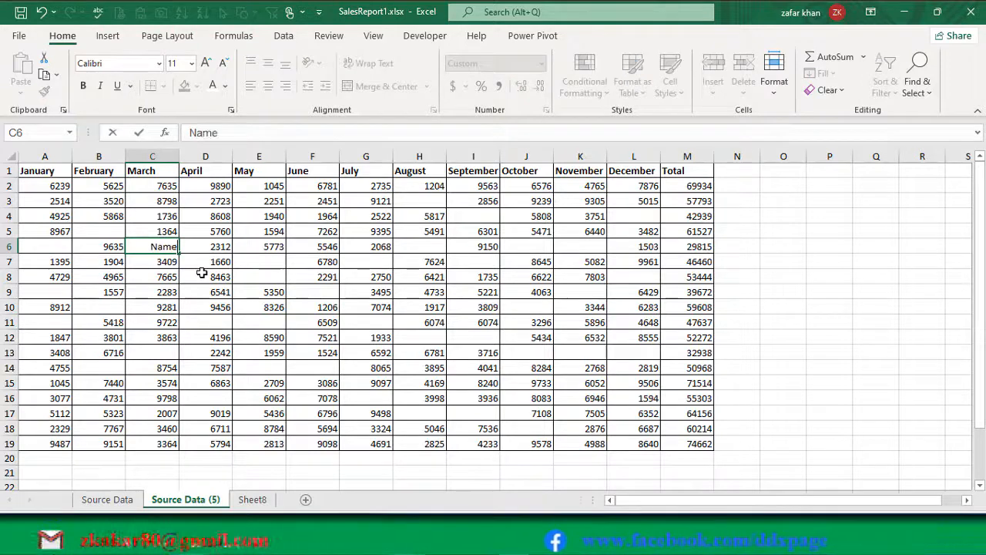
{"action": "key", "text": "Return"}
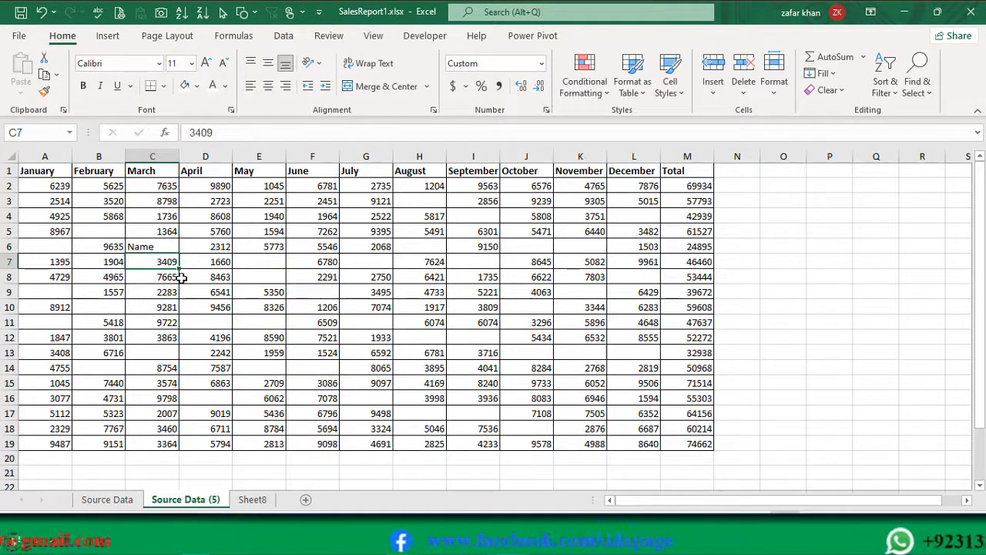
Replace the text in cell C6 with 0.
{"action": "left_click", "coordinate": [155, 247]}
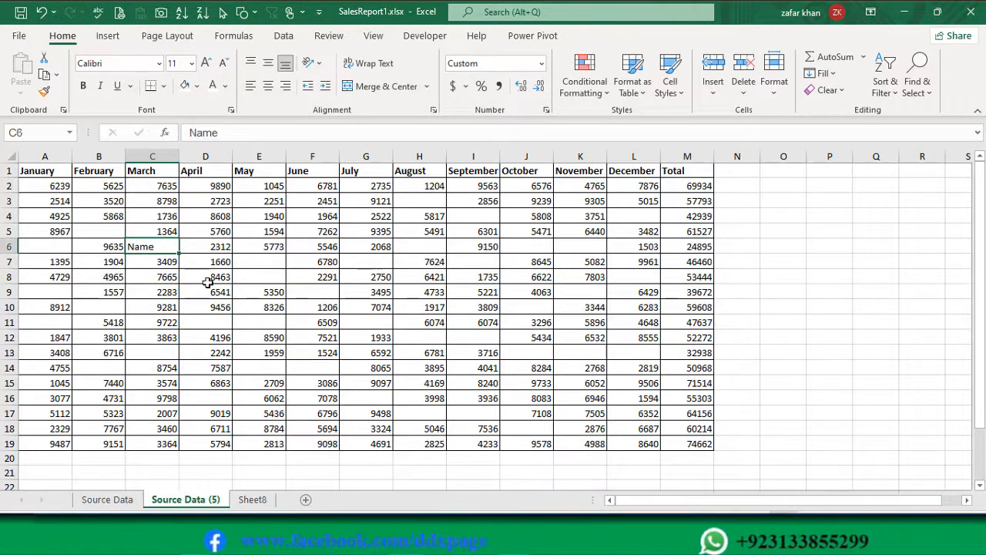
{"action": "key", "text": "Delete"}
{"action": "left_click", "coordinate": [171, 262]}
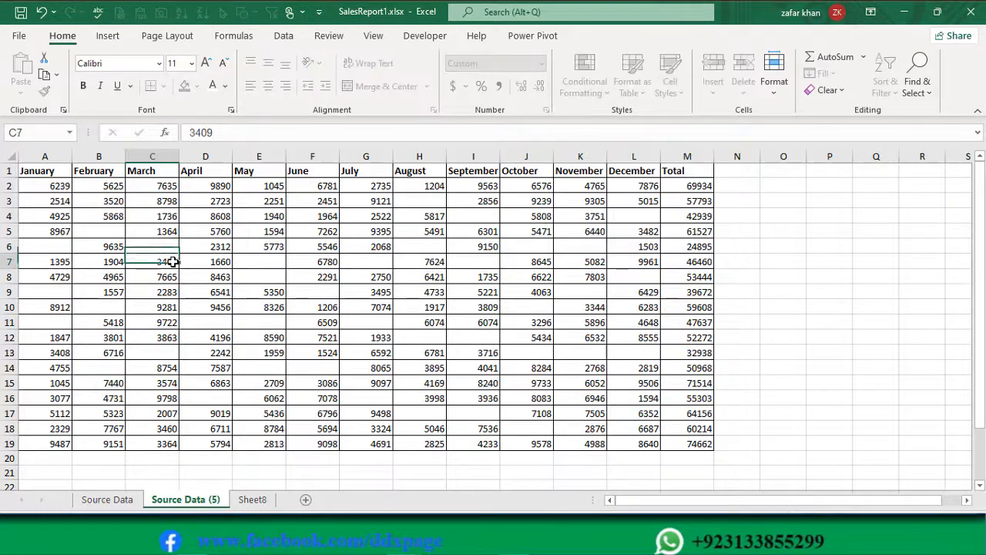
{"action": "left_click", "coordinate": [222, 262]}
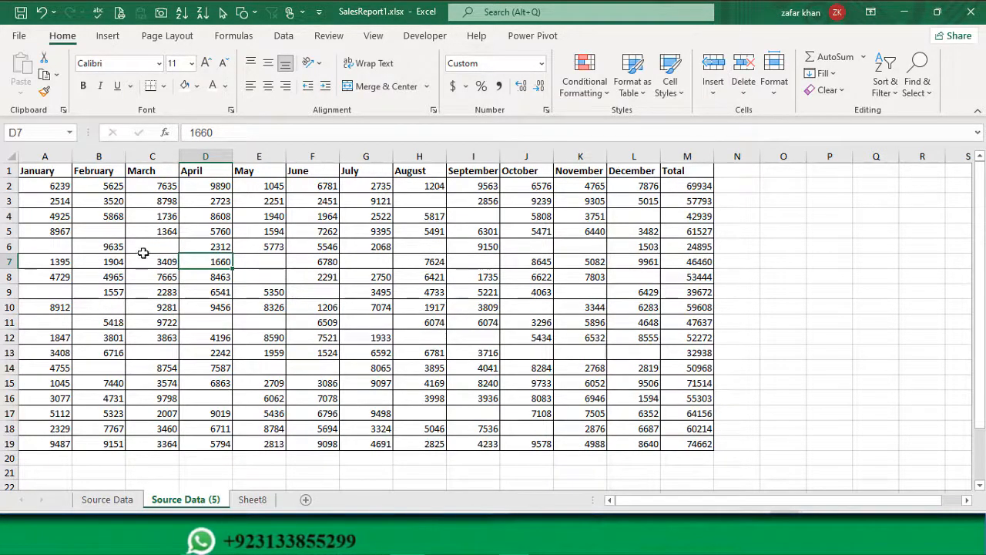
Change the custom number format of cells A2:L19 to General;General;"NA" so that zeros display as NA.
{"action": "left_click", "coordinate": [56, 190]}
{"action": "left_click_drag", "start_coordinate": [57, 194], "coordinate": [631, 437]}
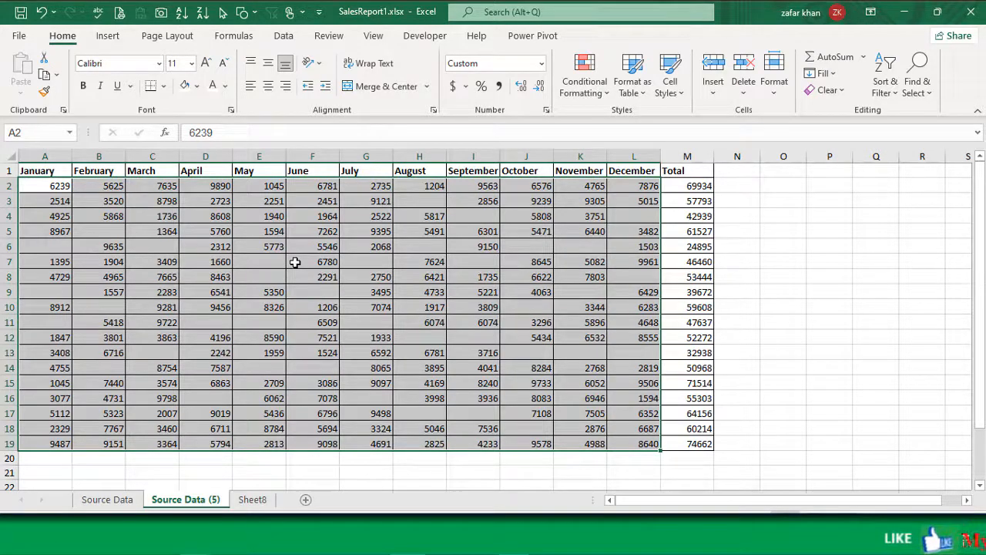
{"action": "key", "text": "ctrl+1"}
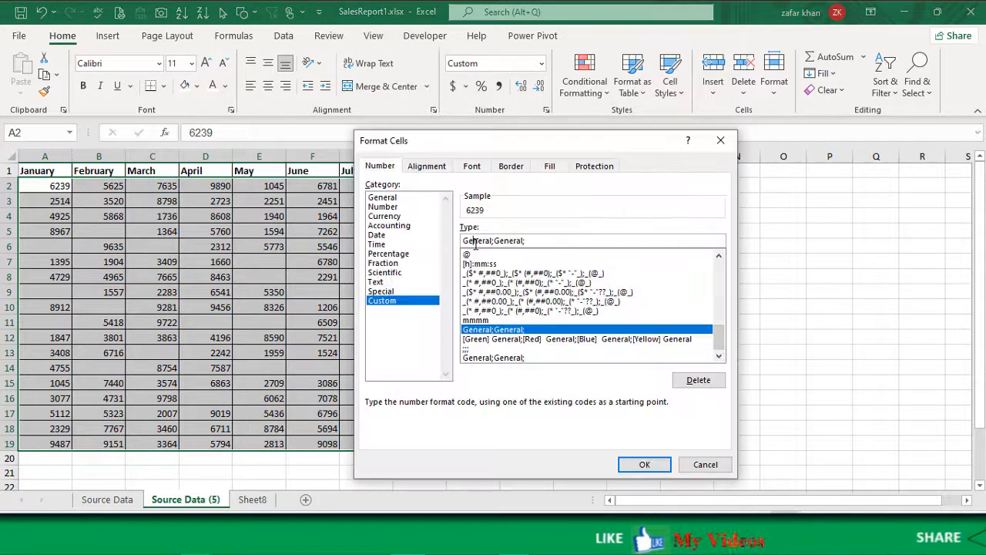
{"action": "left_click", "coordinate": [515, 241]}
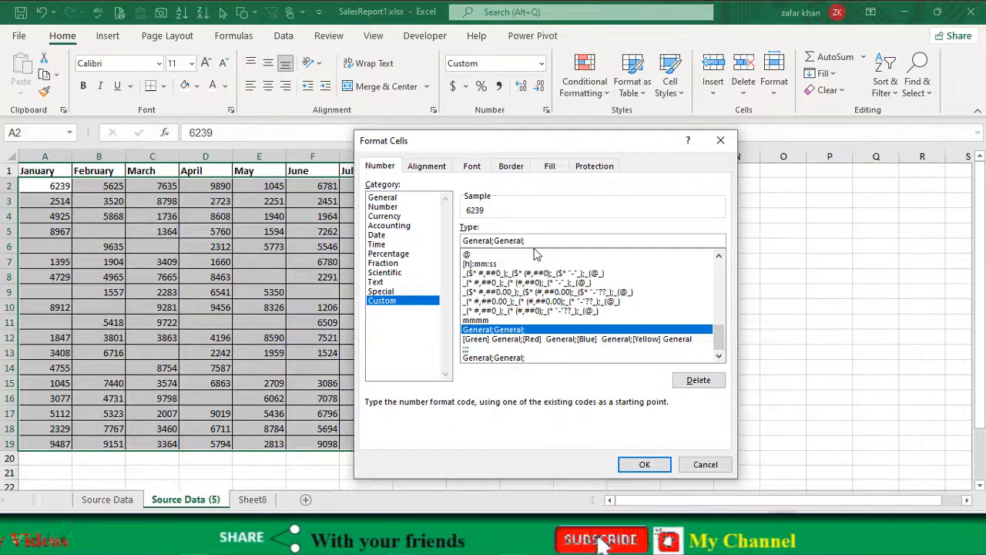
{"action": "type", "text": "\"NA"}
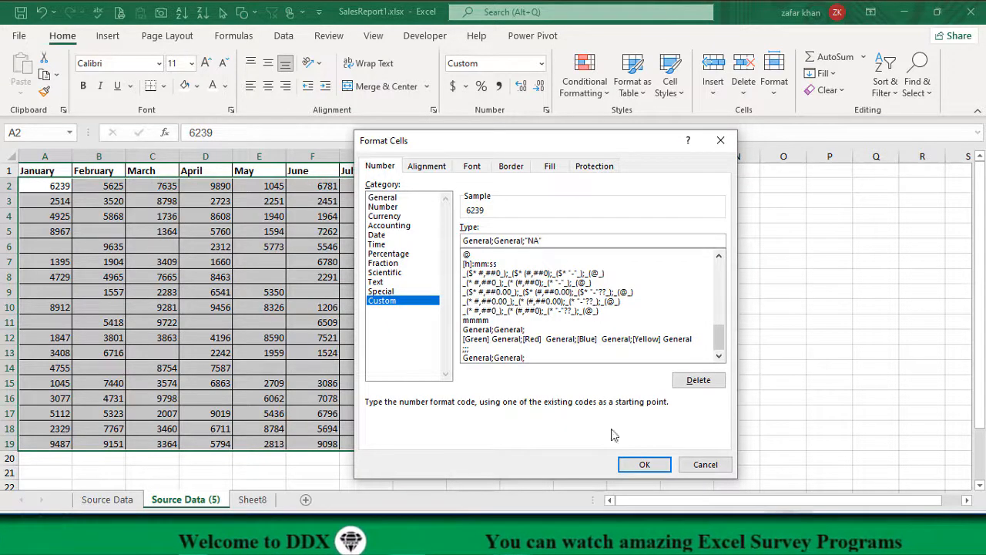
{"action": "left_click", "coordinate": [632, 467]}
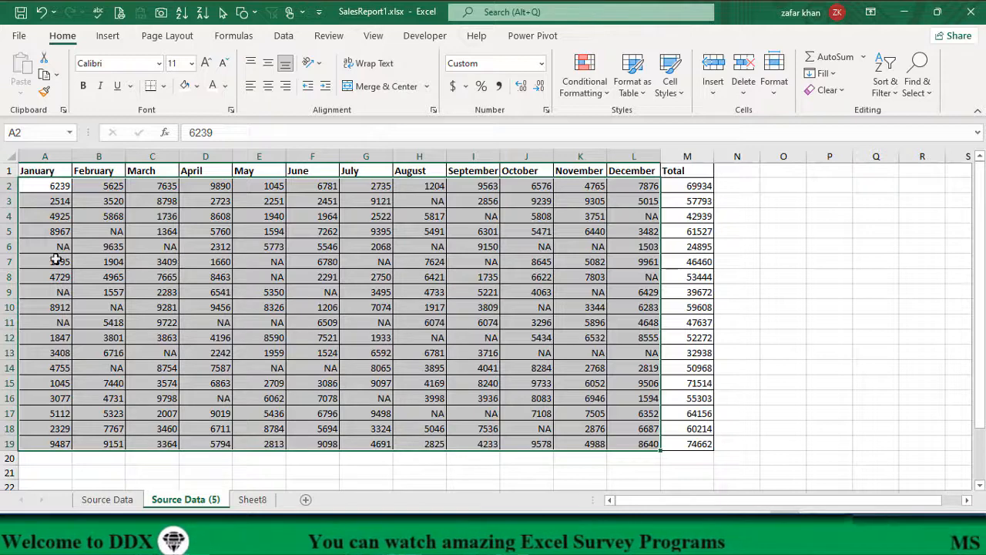
Inspect the underlying values of cells B5, C6, E7 and G5 under the new format.
{"action": "left_click", "coordinate": [114, 233]}
{"action": "left_click", "coordinate": [168, 247]}
{"action": "left_click", "coordinate": [270, 263]}
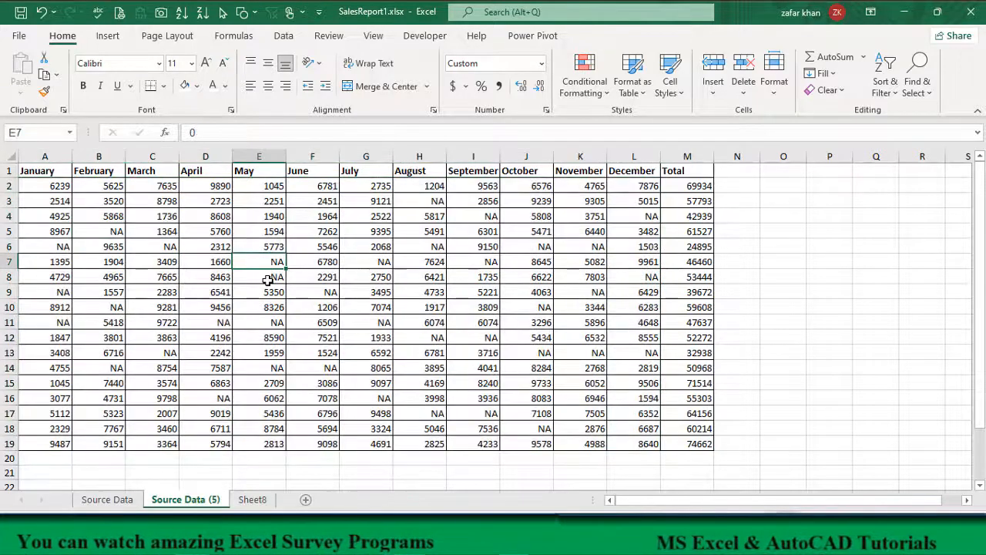
{"action": "left_click", "coordinate": [383, 237]}
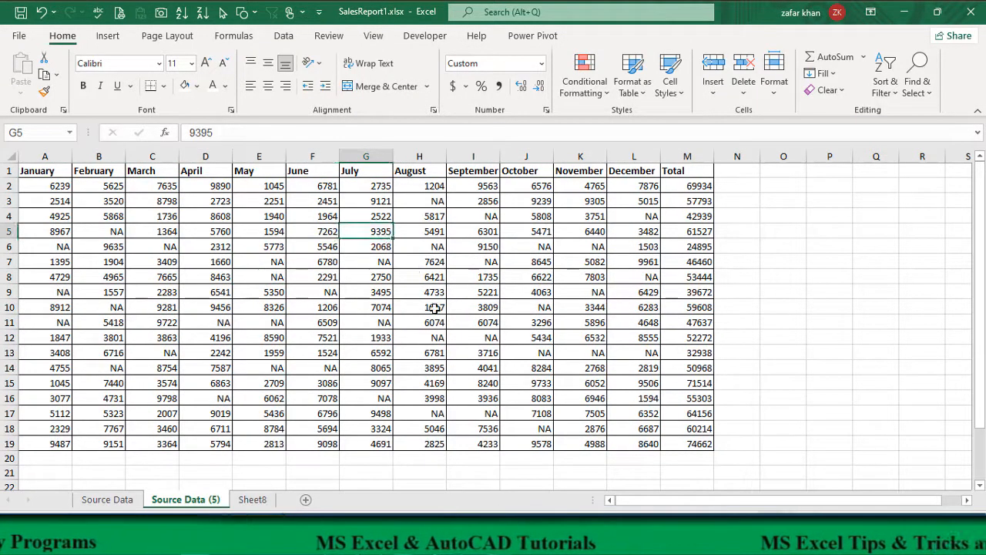
Enter 0 in July cell G5 and 212 in July cell G7 under the NA number format.
{"action": "type", "text": "0"}
{"action": "key", "text": "Return"}
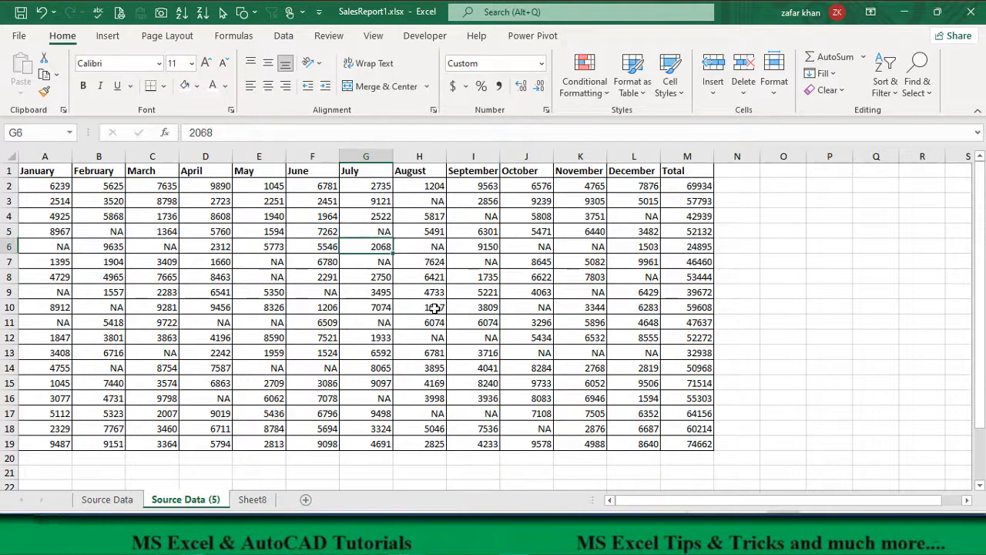
{"action": "left_click", "coordinate": [384, 263]}
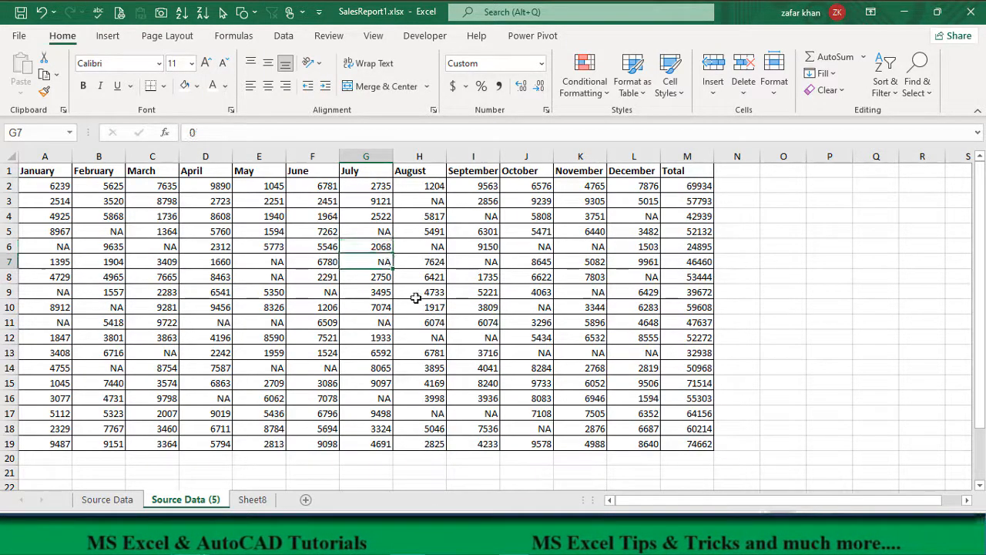
{"action": "type", "text": "212"}
{"action": "key", "text": "Return"}
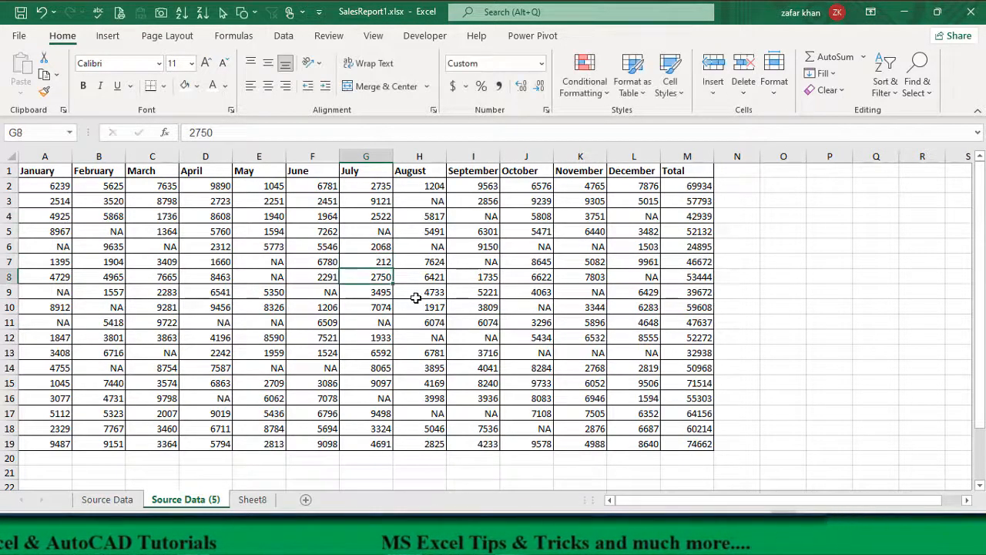
{"action": "left_click", "coordinate": [376, 231]}
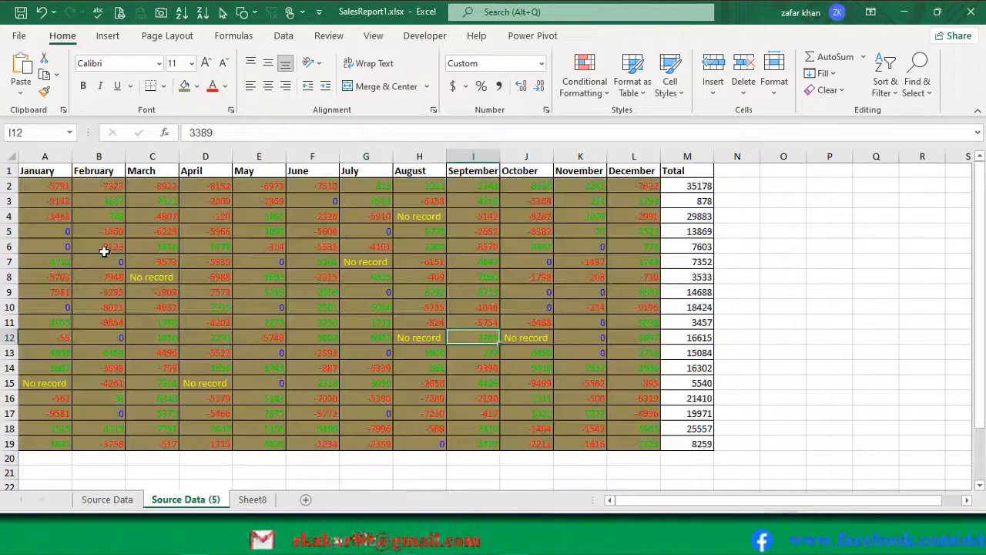
Inspect the underlying values of colour-coded cells B4, A2, B3, A5 and G7 in the monthly sales data.
{"action": "left_click", "coordinate": [88, 218]}
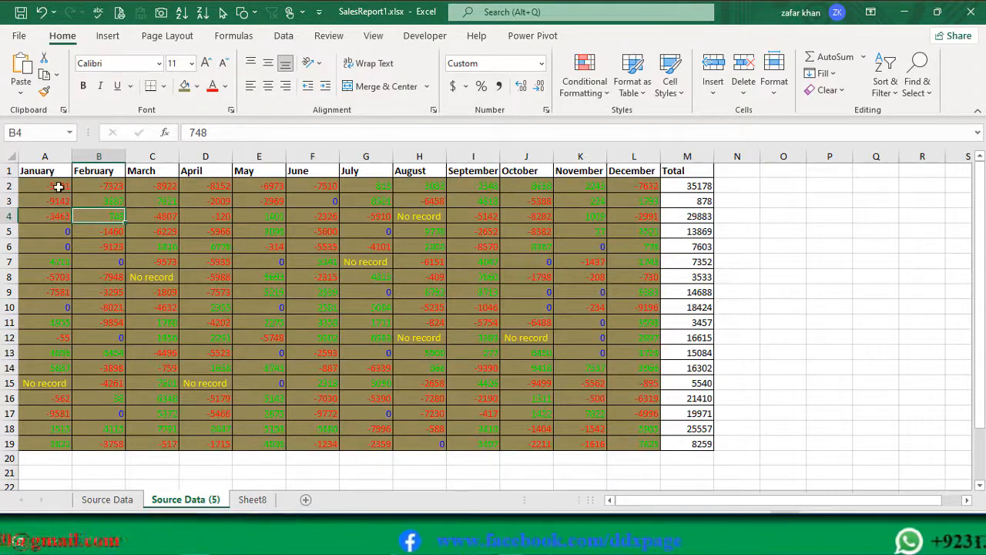
{"action": "left_click_drag", "start_coordinate": [57, 185], "coordinate": [628, 440]}
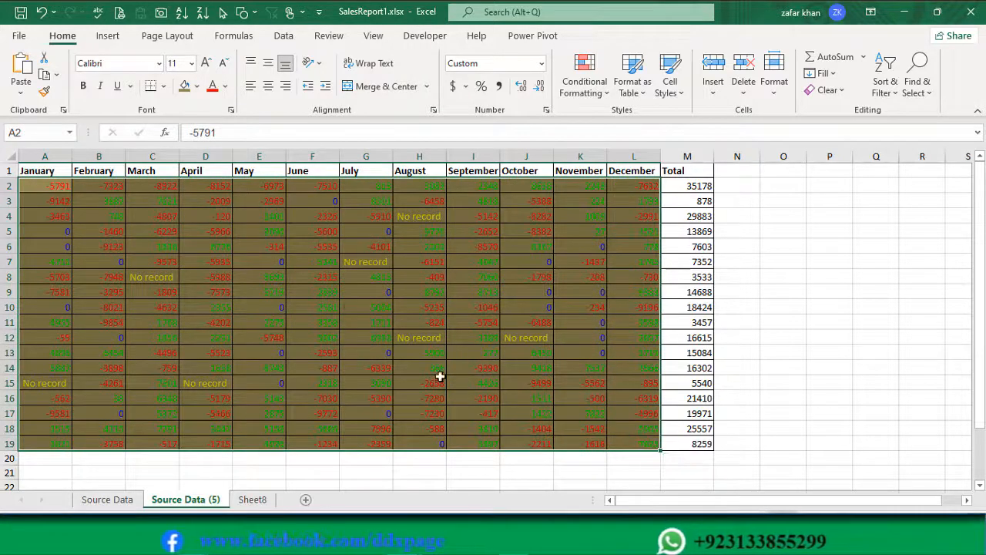
{"action": "left_click", "coordinate": [65, 186]}
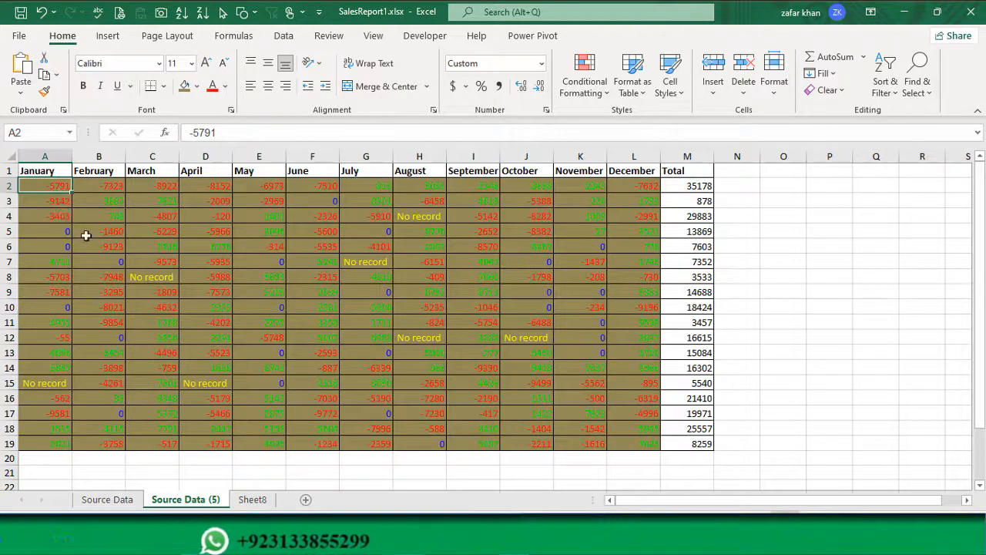
{"action": "left_click", "coordinate": [112, 208]}
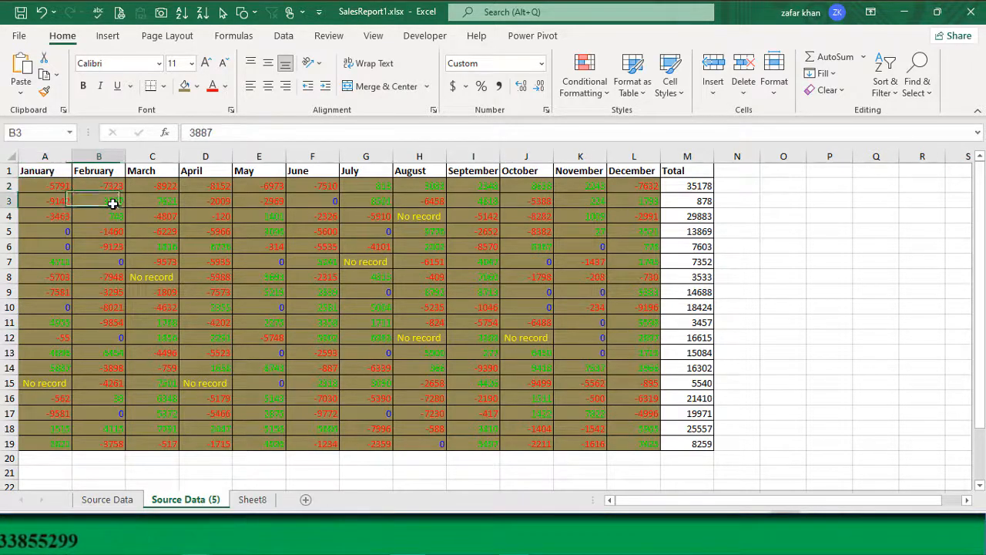
{"action": "left_click", "coordinate": [69, 233]}
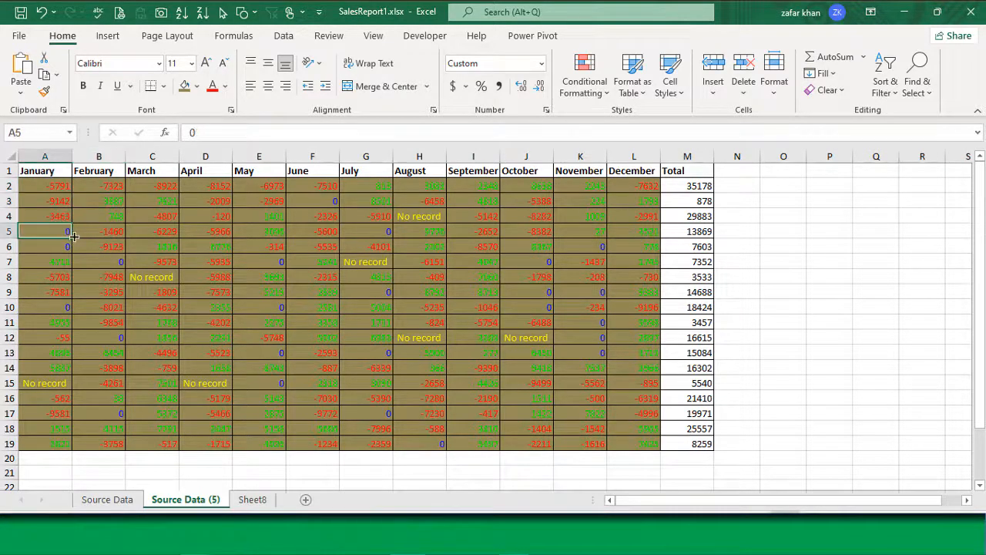
{"action": "left_click", "coordinate": [378, 265]}
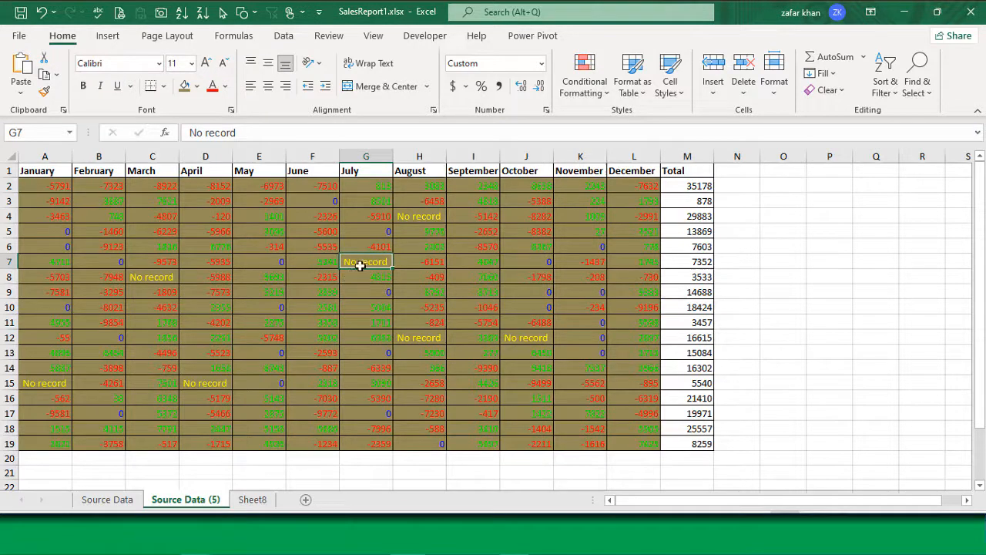
Try to override the text colours of cells A2:L19 with a theme font colour.
{"action": "left_click_drag", "start_coordinate": [42, 189], "coordinate": [633, 441]}
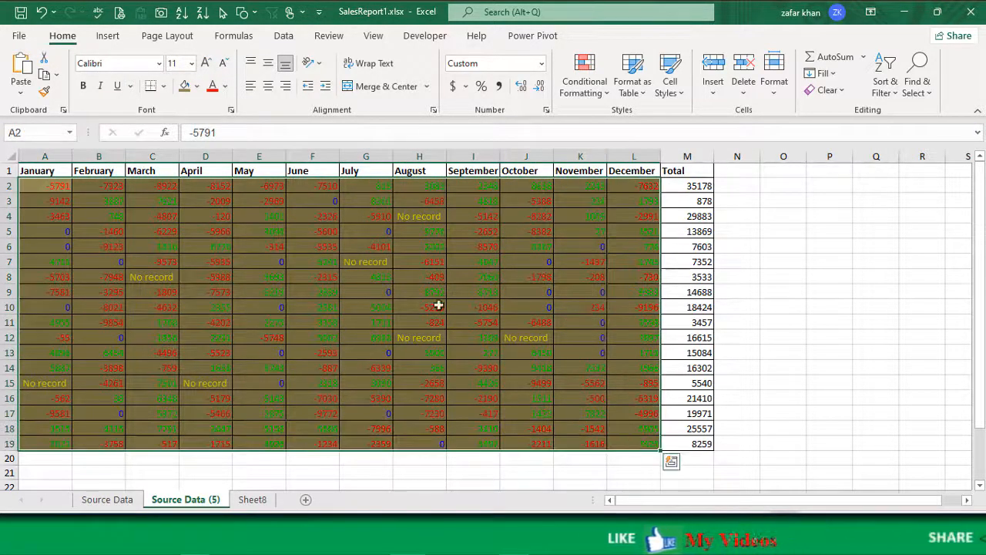
{"action": "left_click", "coordinate": [226, 86]}
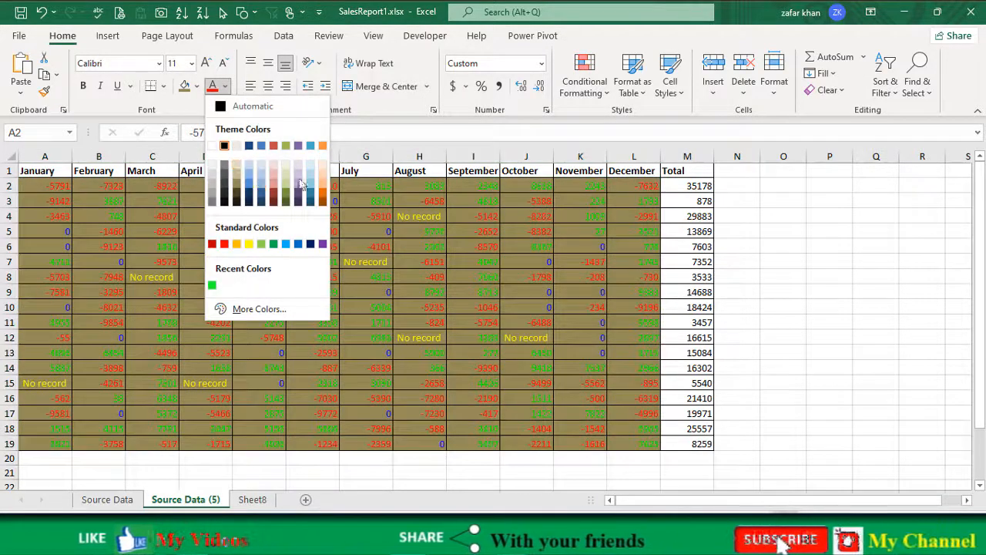
{"action": "left_click", "coordinate": [286, 196]}
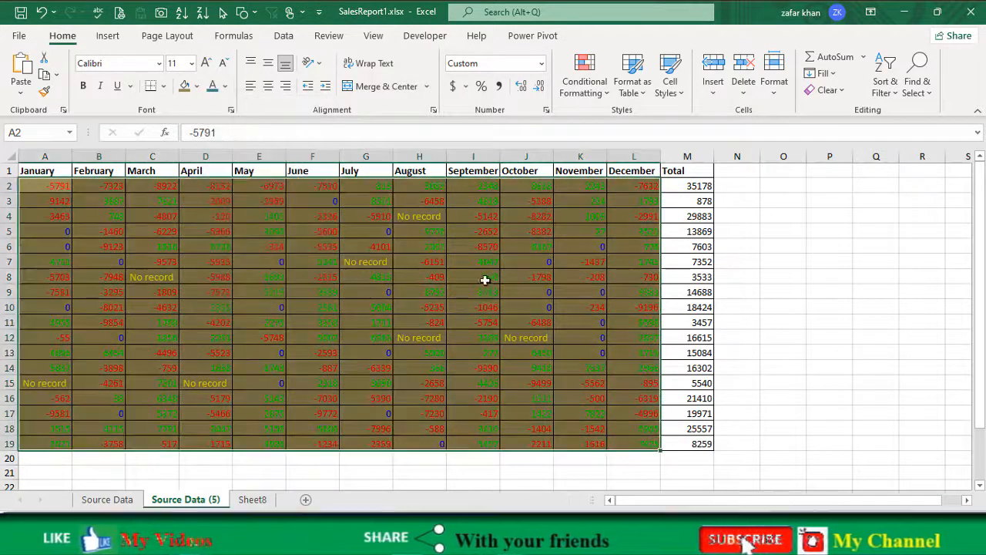
{"action": "left_click", "coordinate": [434, 275]}
{"action": "left_click", "coordinate": [216, 220]}
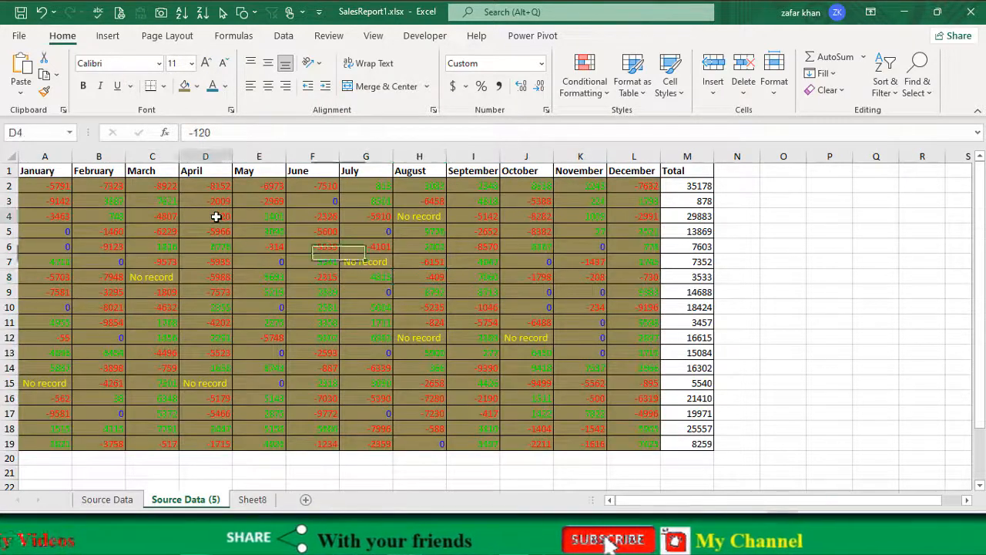
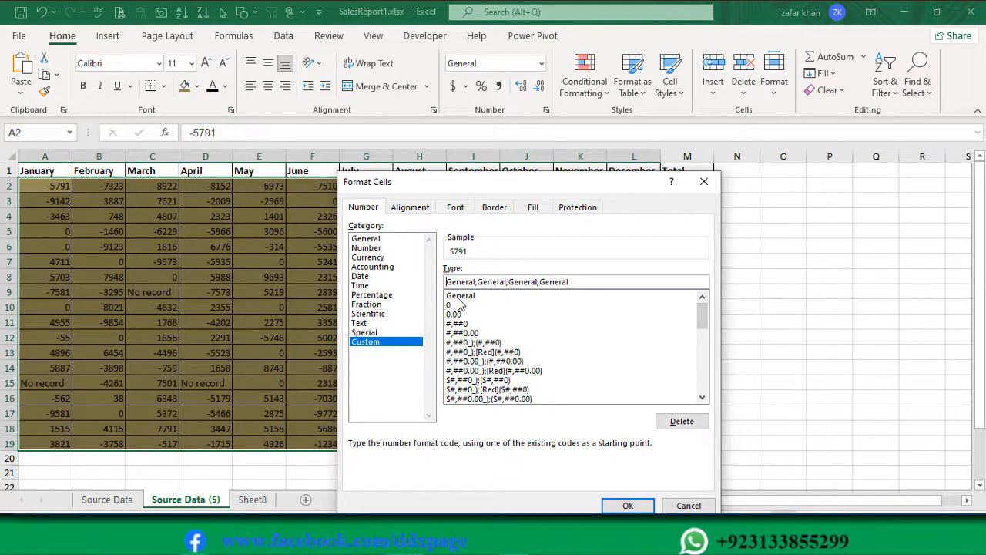
Set the custom number format of cells A2:L19 to [green] General; [red] -General; [blue] General; [yellow] General.
{"action": "type", "text": "["}
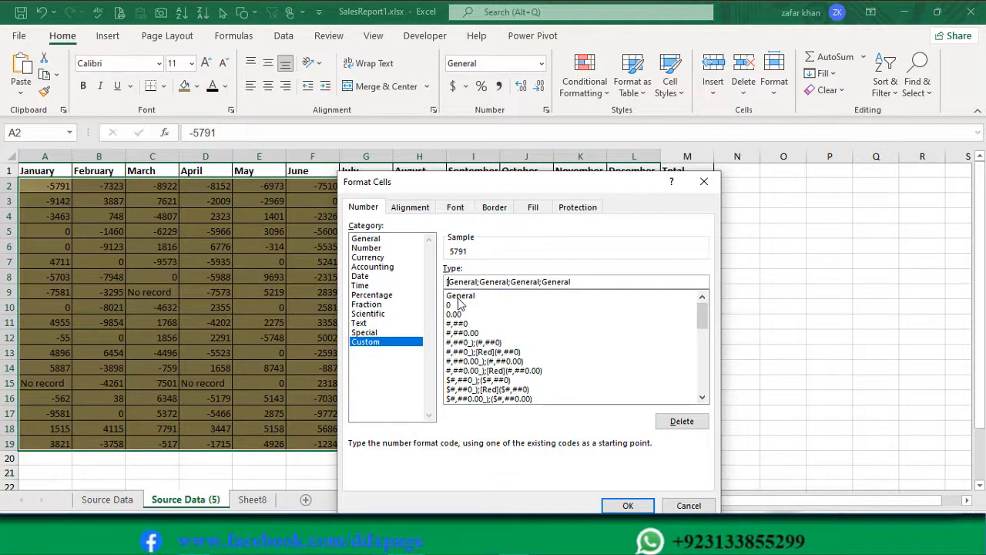
{"action": "type", "text": "green"}
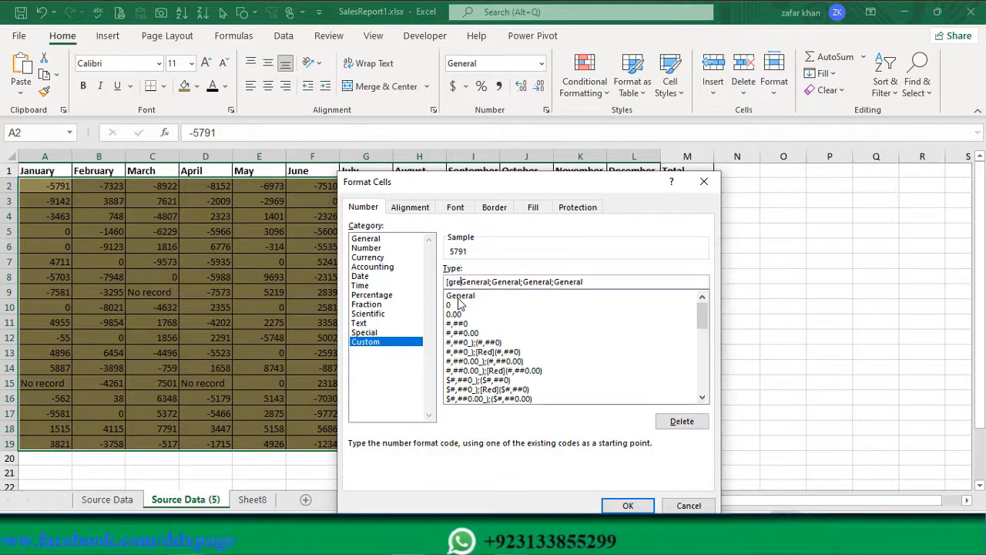
{"action": "type", "text": "] General;"}
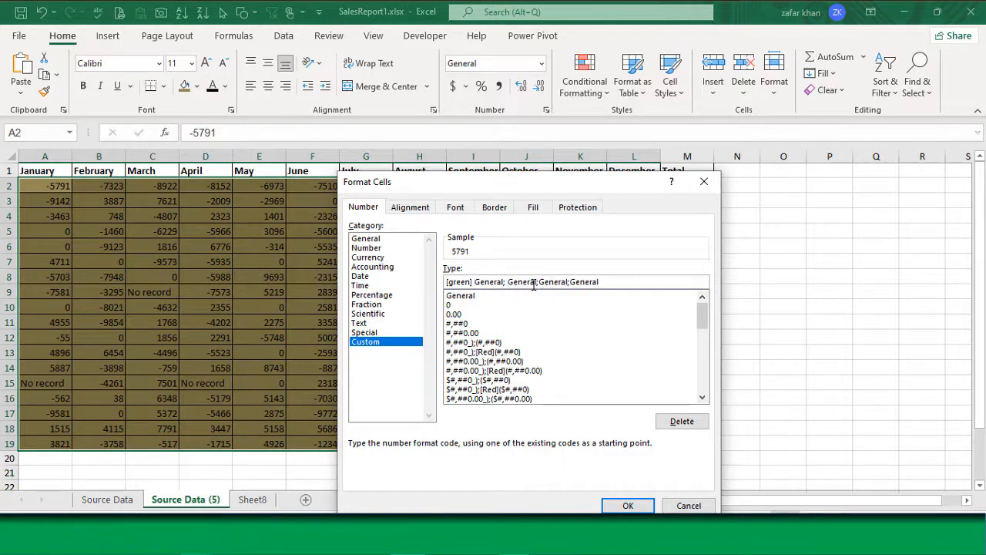
{"action": "type", "text": " [red]"}
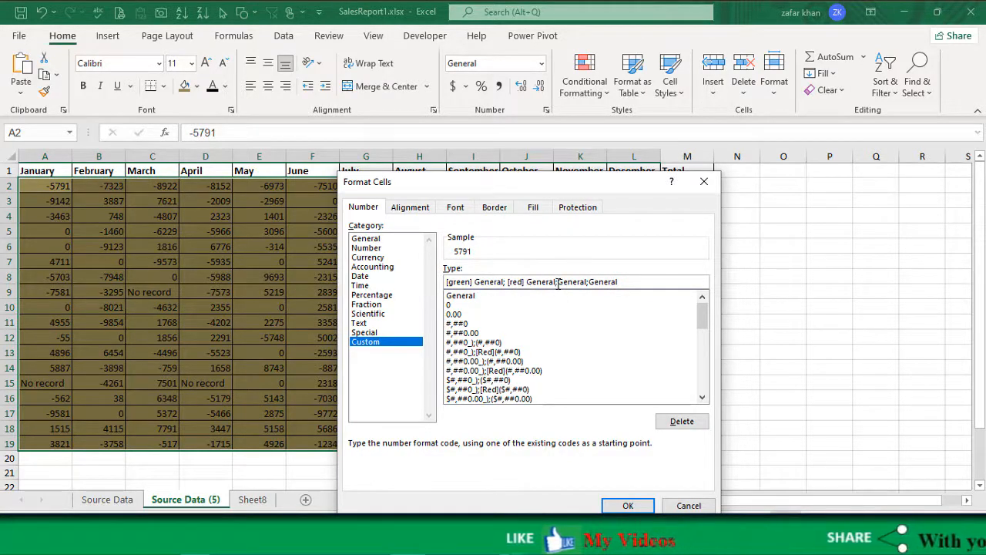
{"action": "left_click", "coordinate": [557, 282]}
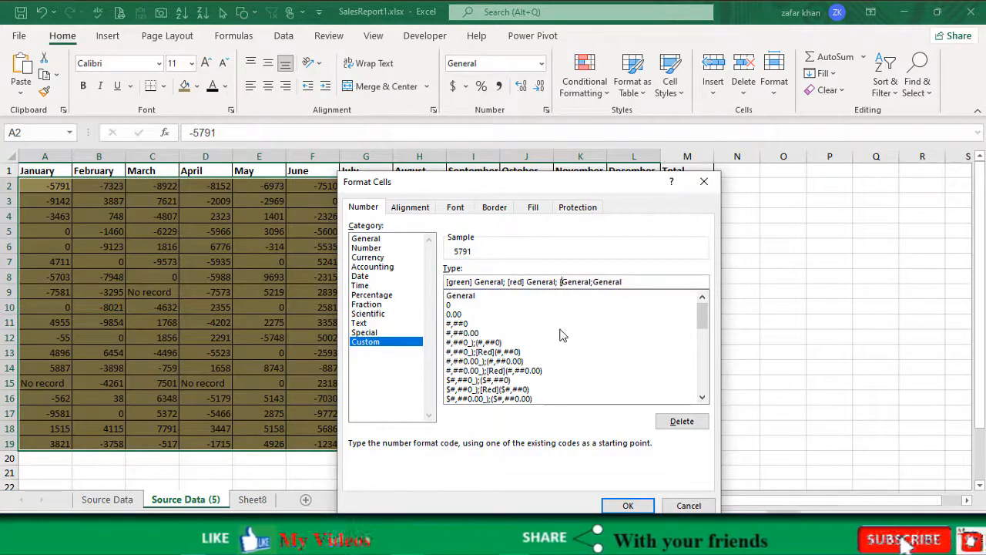
{"action": "type", "text": "[blue"}
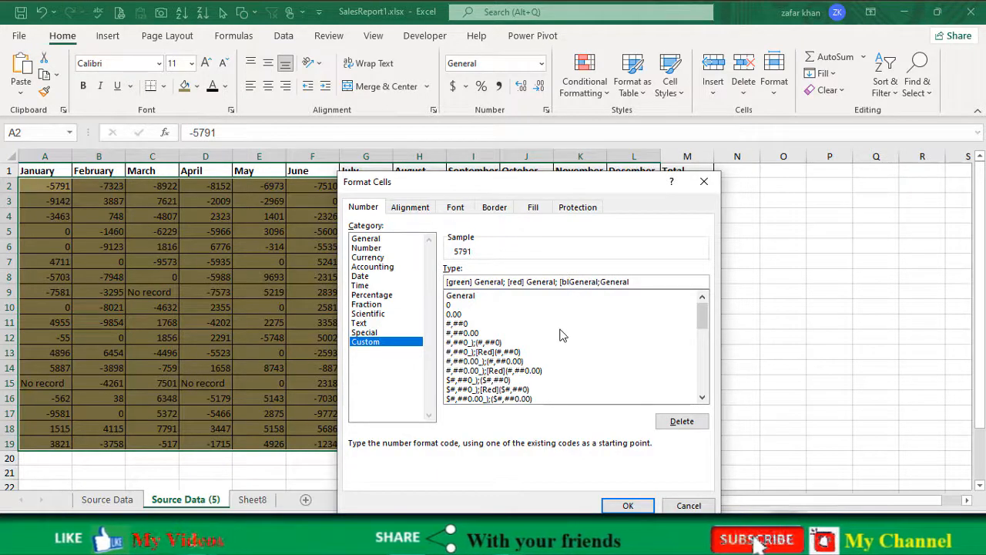
{"action": "type", "text": "]"}
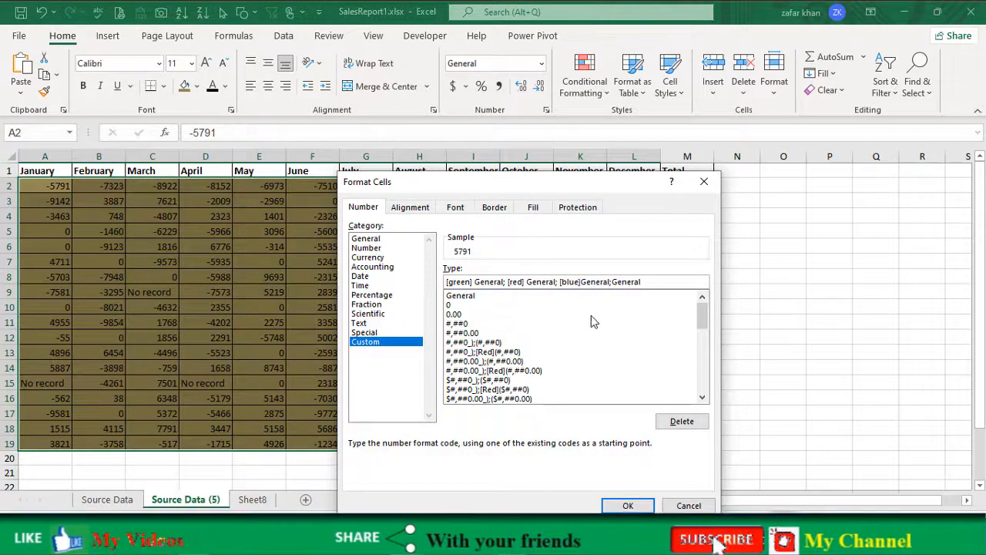
{"action": "type", "text": " General; "}
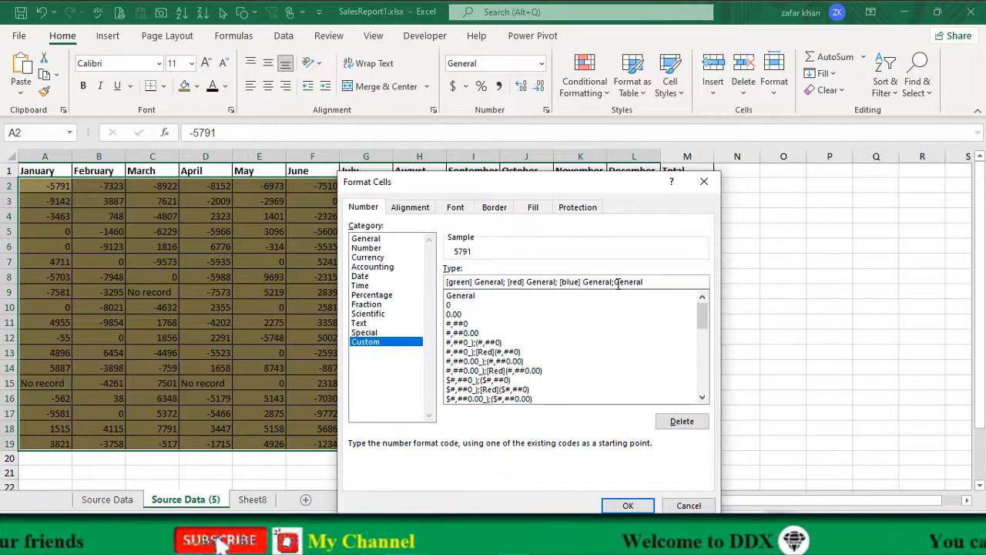
{"action": "type", "text": "[ye"}
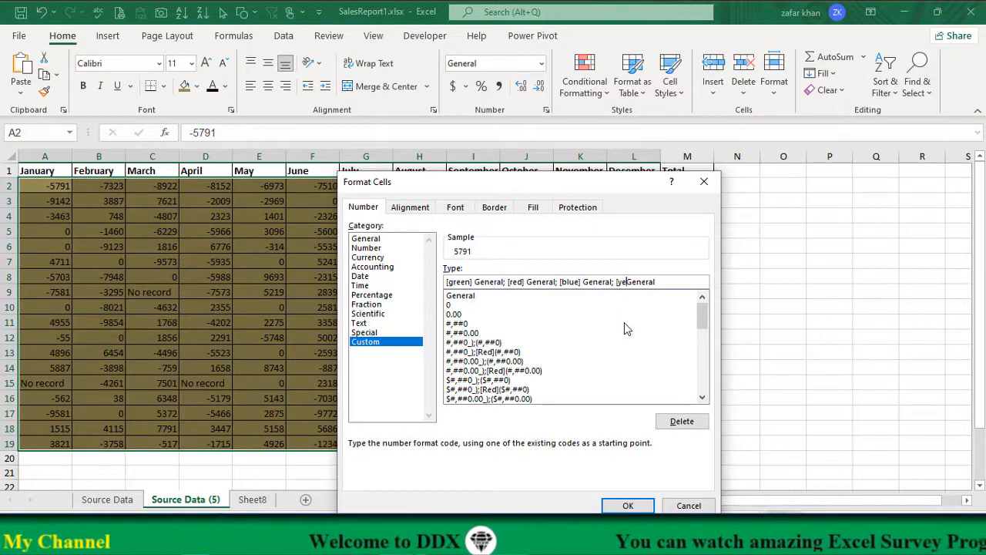
{"action": "type", "text": "llow"}
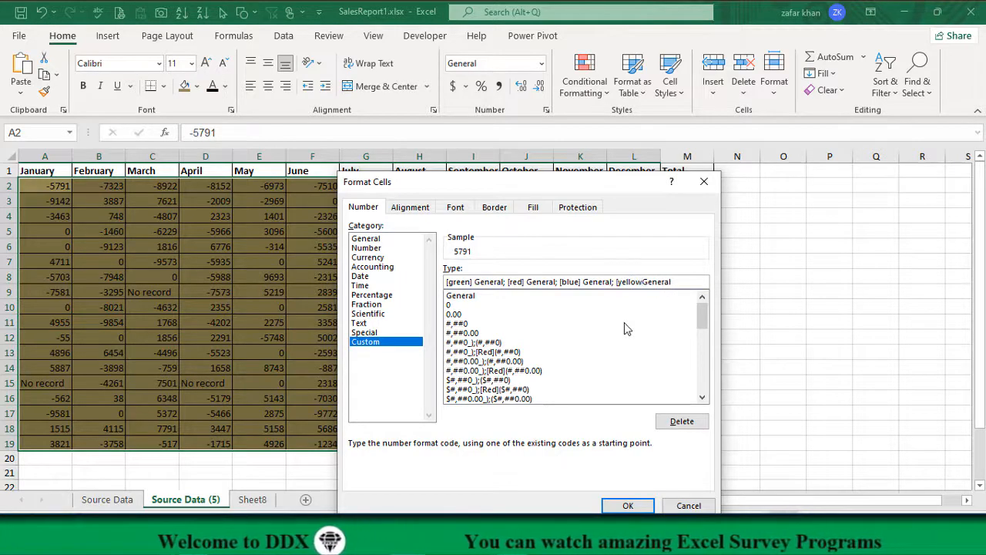
{"action": "type", "text": "]"}
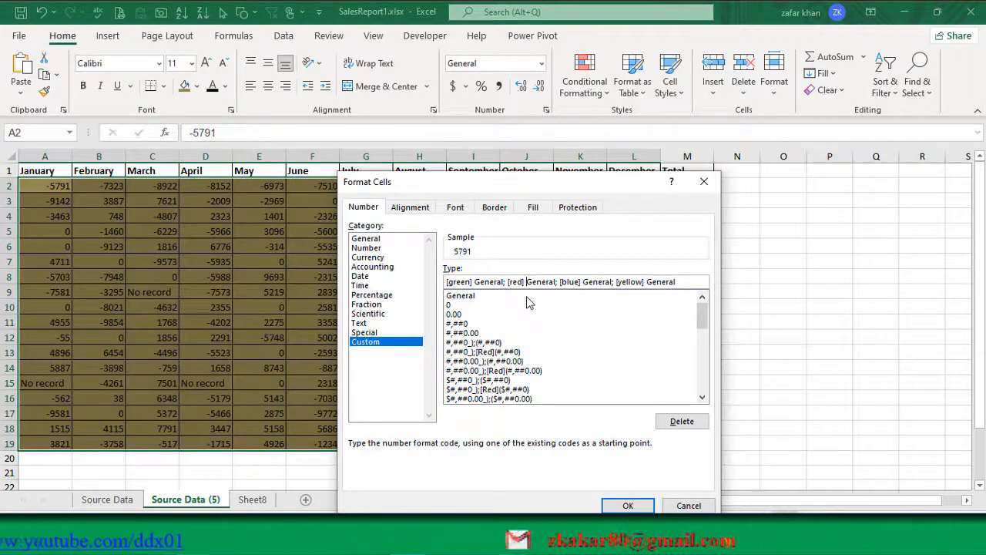
{"action": "type", "text": "-"}
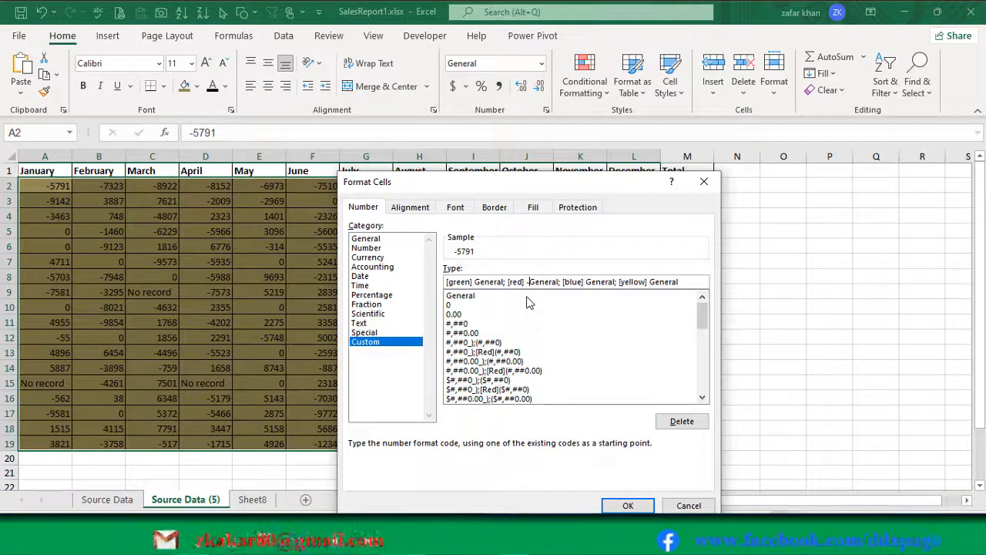
{"action": "left_click", "coordinate": [628, 506]}
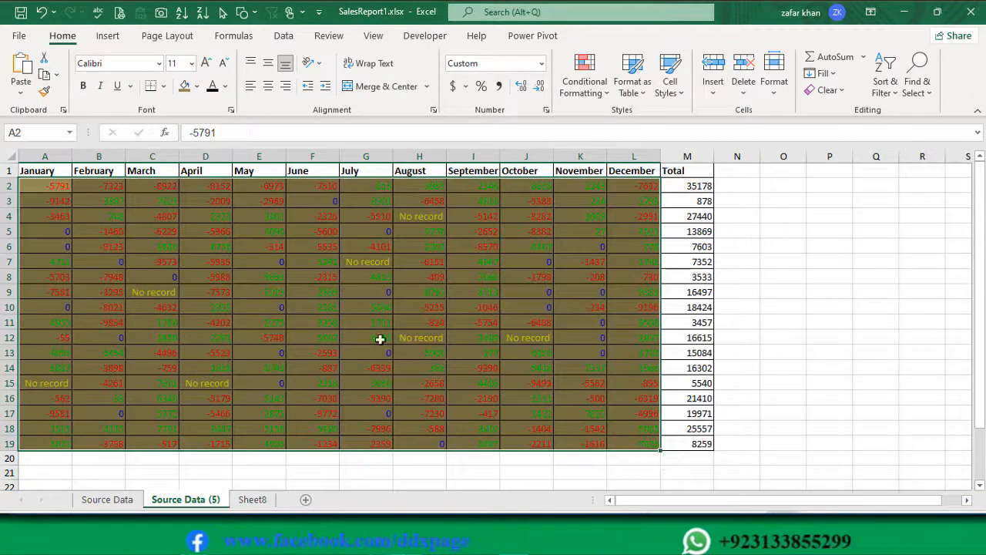
Inspect the underlying values of cells F11, D4, D5, E7 and G7 under the coloured number format.
{"action": "left_click", "coordinate": [330, 321]}
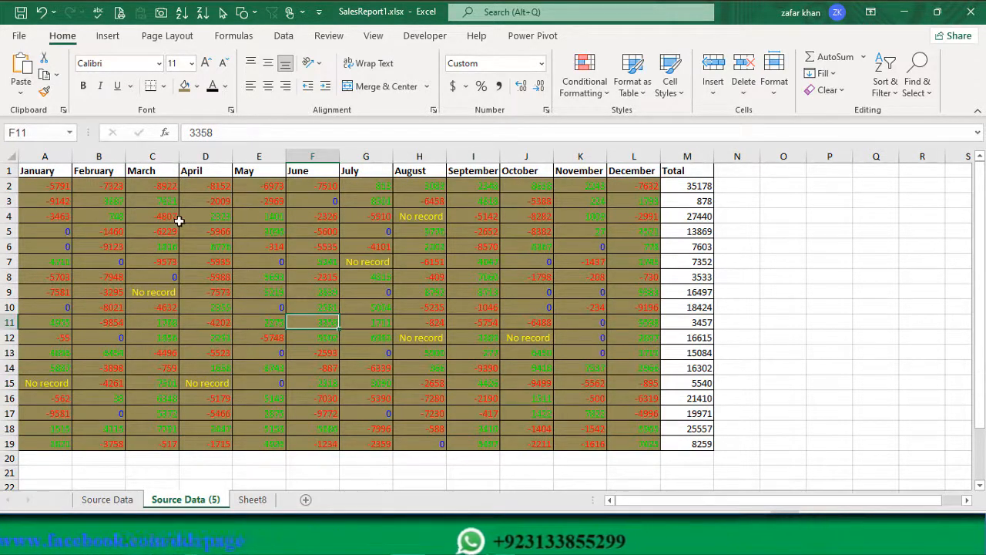
{"action": "left_click", "coordinate": [219, 216]}
{"action": "left_click", "coordinate": [215, 230]}
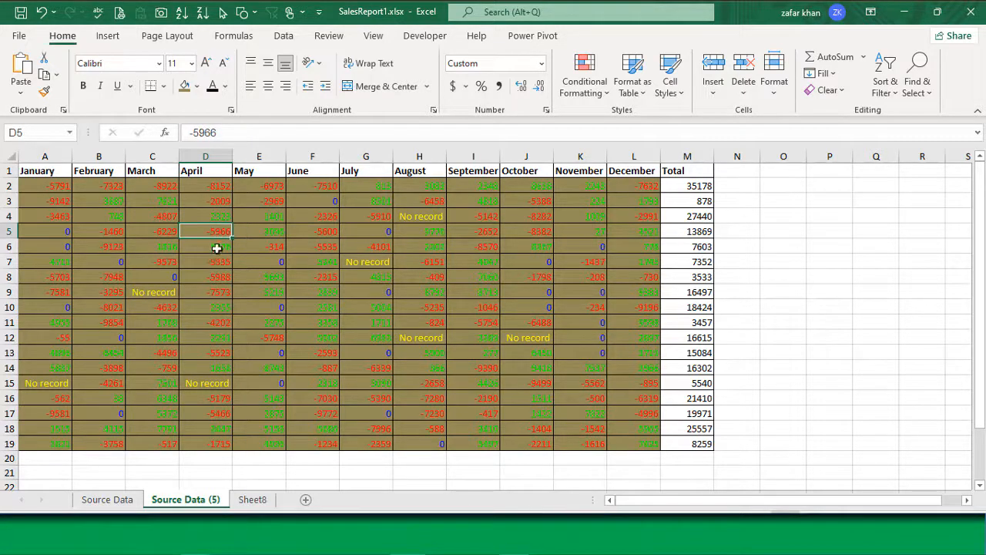
{"action": "left_click", "coordinate": [273, 262]}
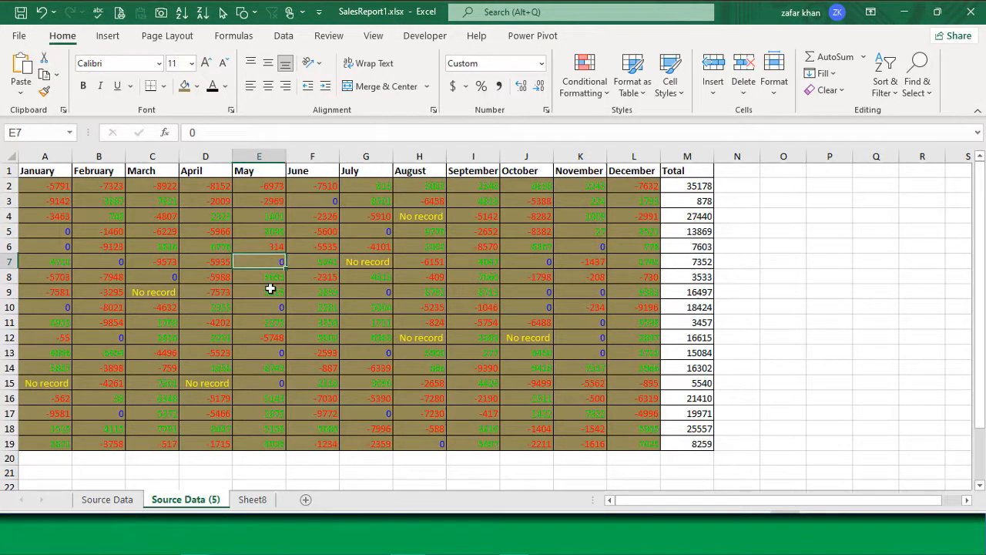
{"action": "left_click", "coordinate": [356, 262]}
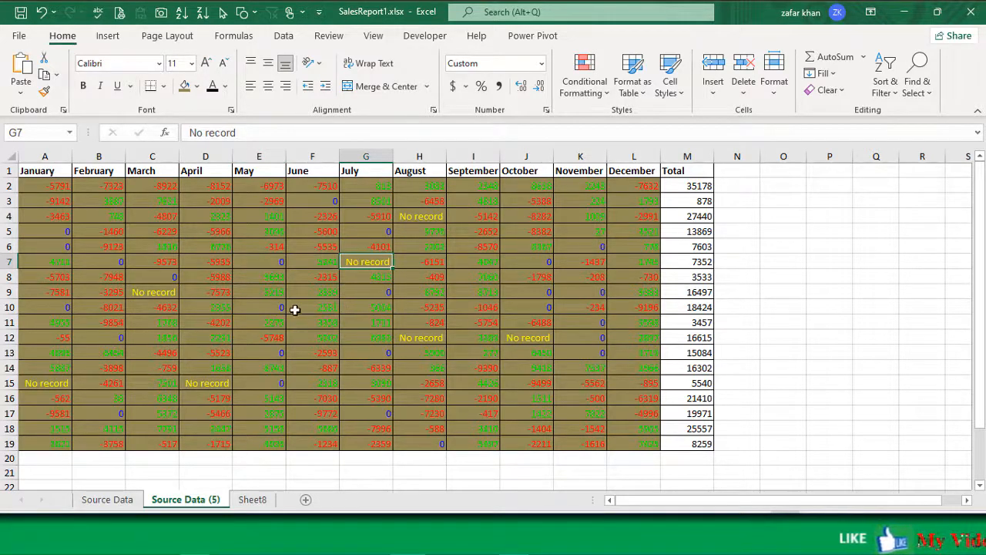
Replace the value in May cell E11 with the text Name to test the text colour.
{"action": "left_click", "coordinate": [269, 321]}
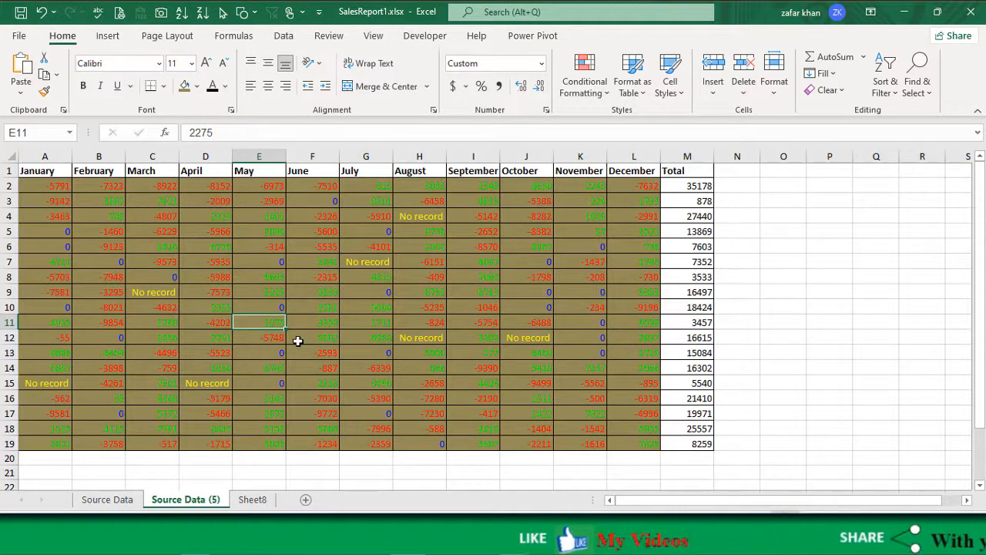
{"action": "type", "text": "Name"}
{"action": "key", "text": "Return"}
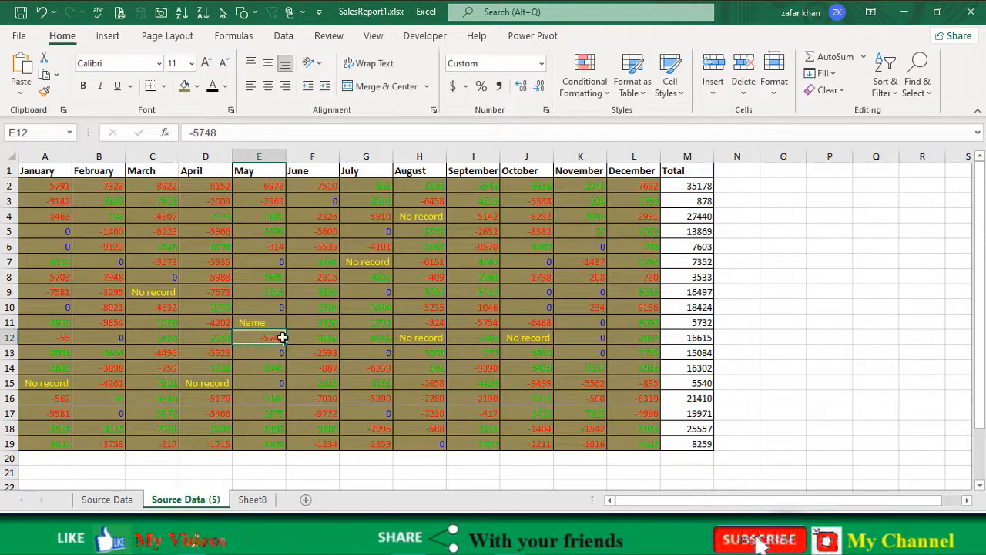
{"action": "left_click", "coordinate": [328, 305]}
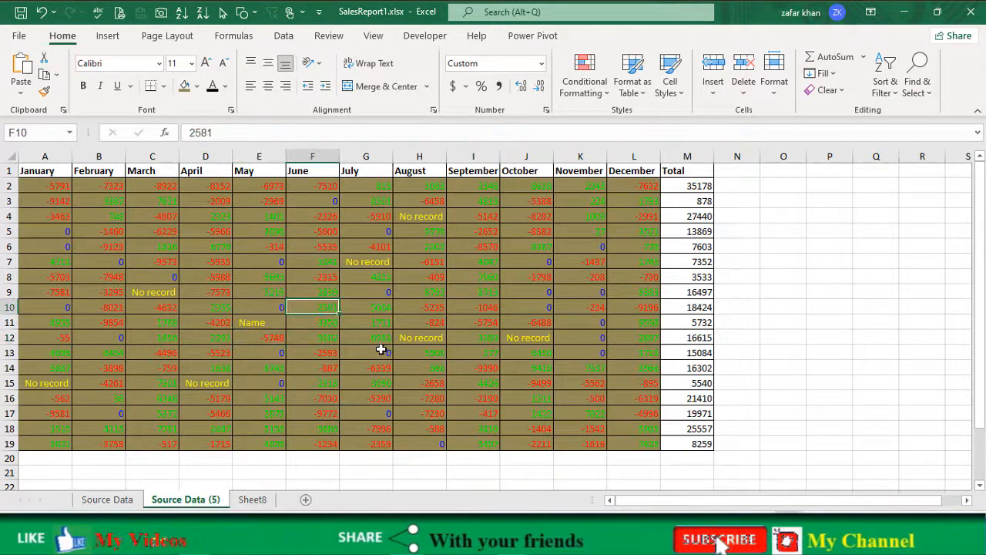
Replace the June values in cells F10 and F11 with -236 and 0 to test the negative and zero colours.
{"action": "type", "text": "-236"}
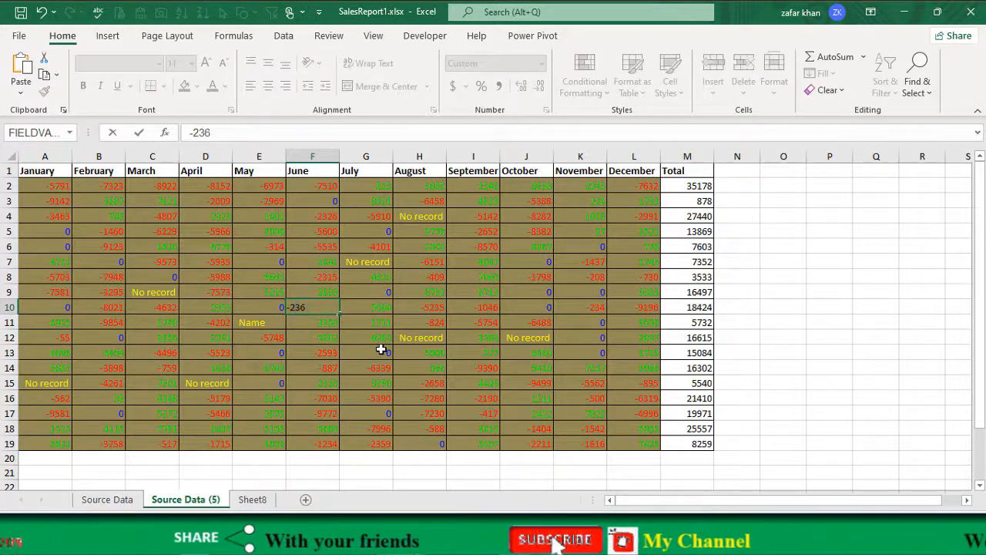
{"action": "key", "text": "Return"}
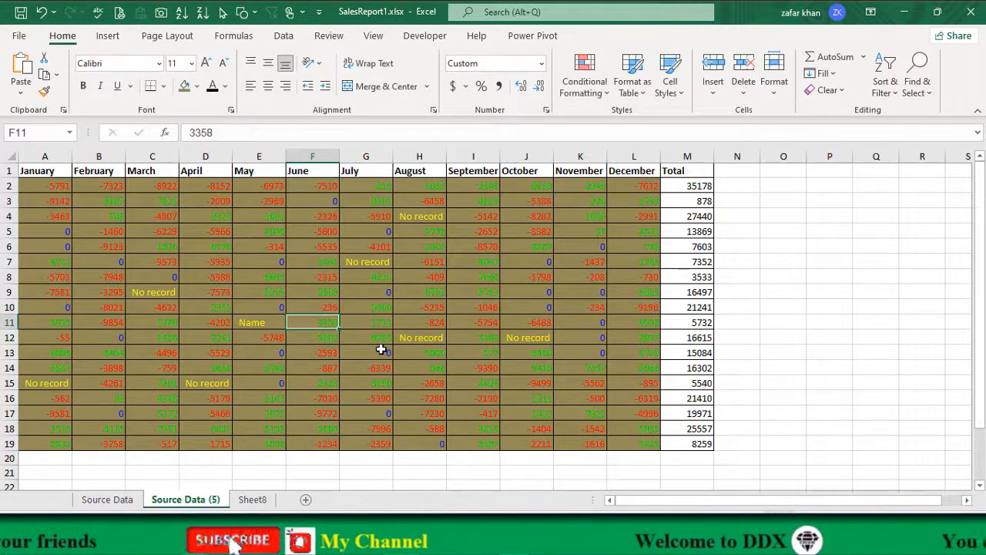
{"action": "type", "text": "0"}
{"action": "key", "text": "Return"}
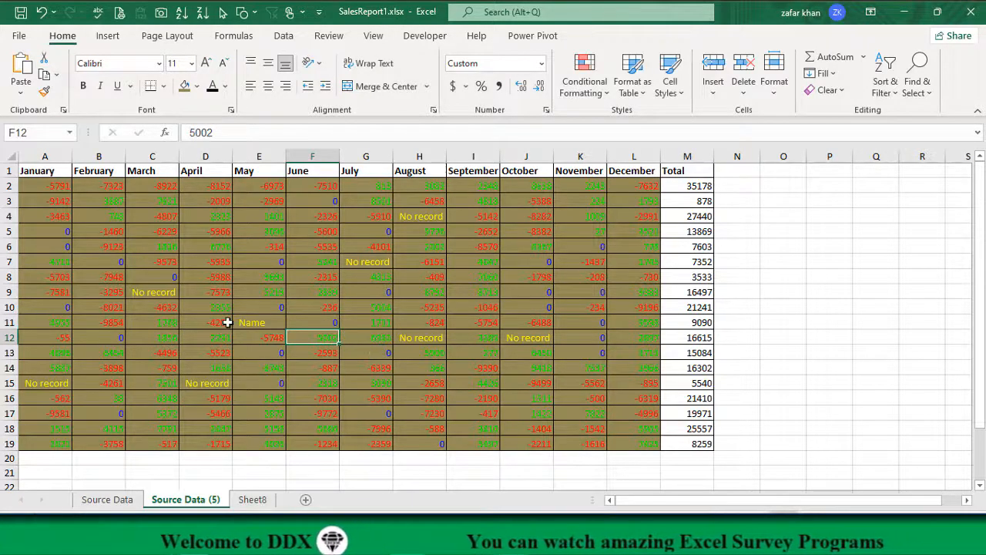
Examine the coloured sales data in A2:L19, checking the contents of cells F9, G9, G7 and H7.
{"action": "left_click_drag", "start_coordinate": [56, 183], "coordinate": [622, 444]}
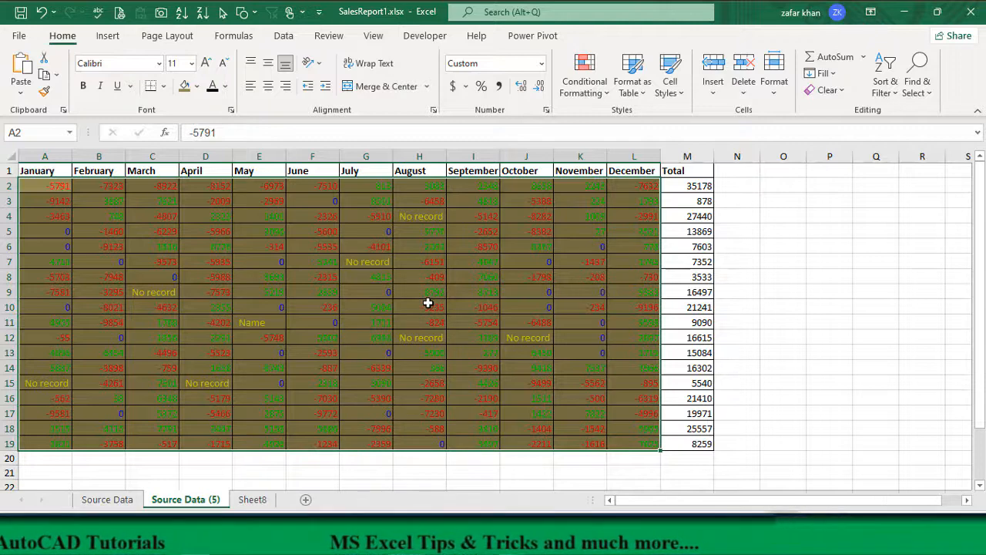
{"action": "left_click", "coordinate": [328, 293]}
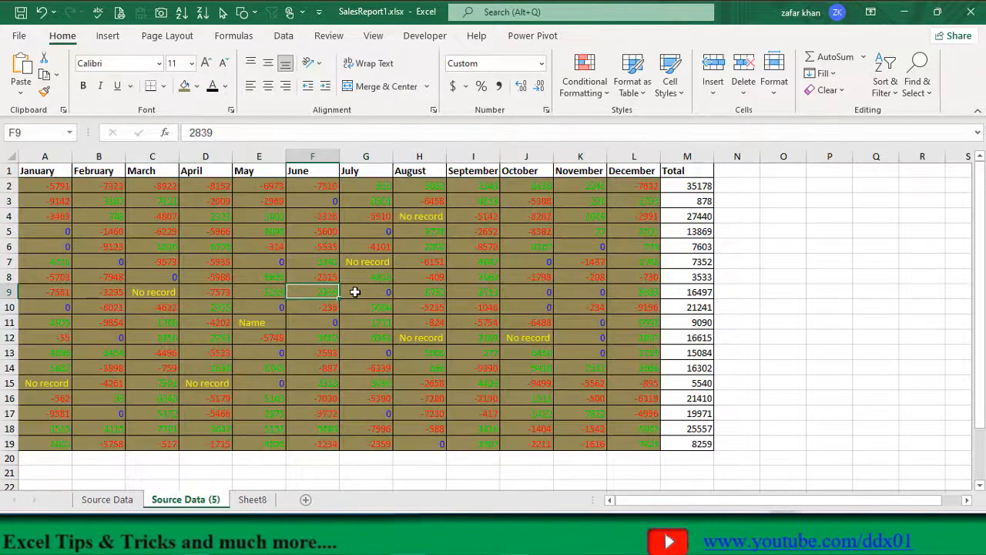
{"action": "left_click", "coordinate": [353, 292]}
{"action": "left_click", "coordinate": [359, 264]}
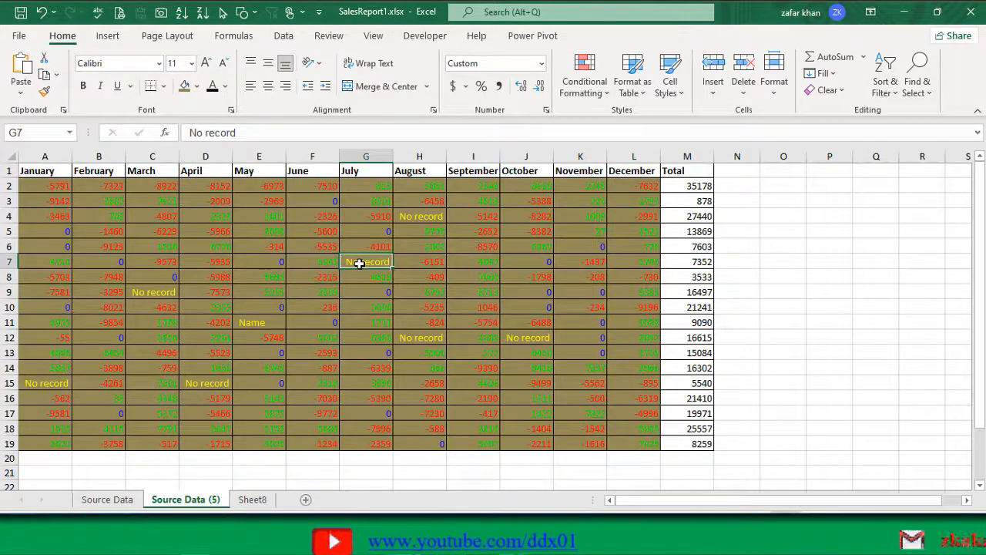
{"action": "left_click", "coordinate": [366, 293]}
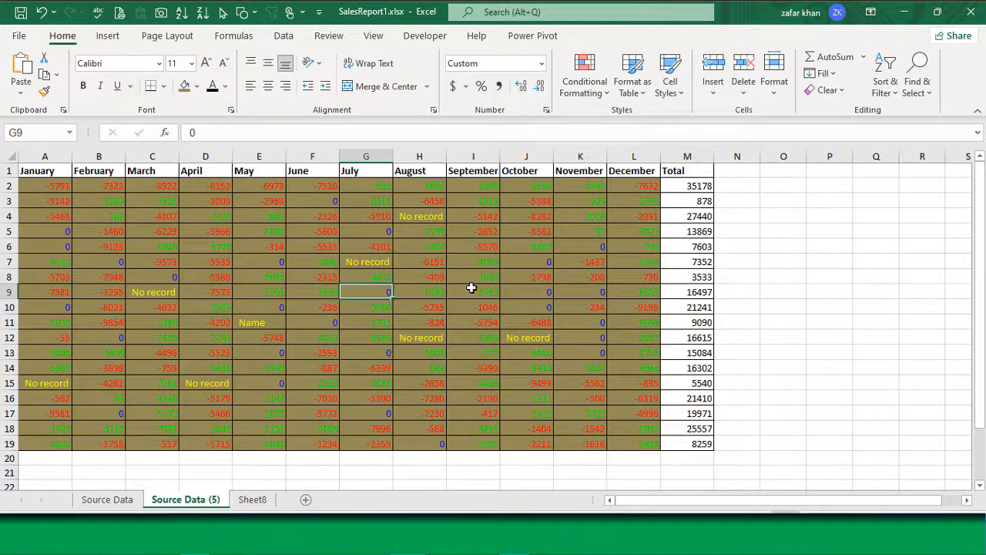
{"action": "left_click", "coordinate": [404, 264]}
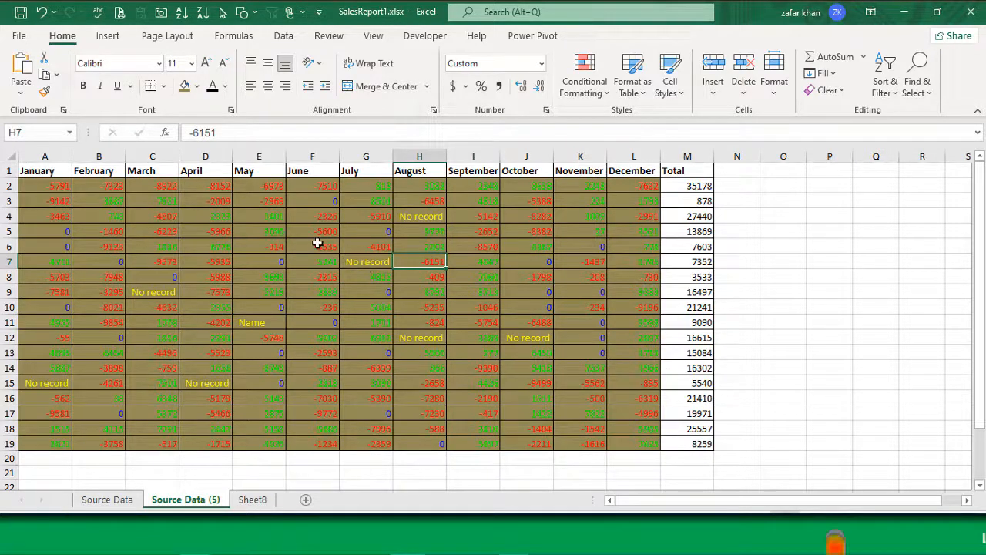
{"action": "left_click", "coordinate": [372, 262]}
On Sheet8, set the custom number format of cells A1:A13 to General;-#,##0;0.000.
{"action": "key", "text": "ctrl+Page_Down"}
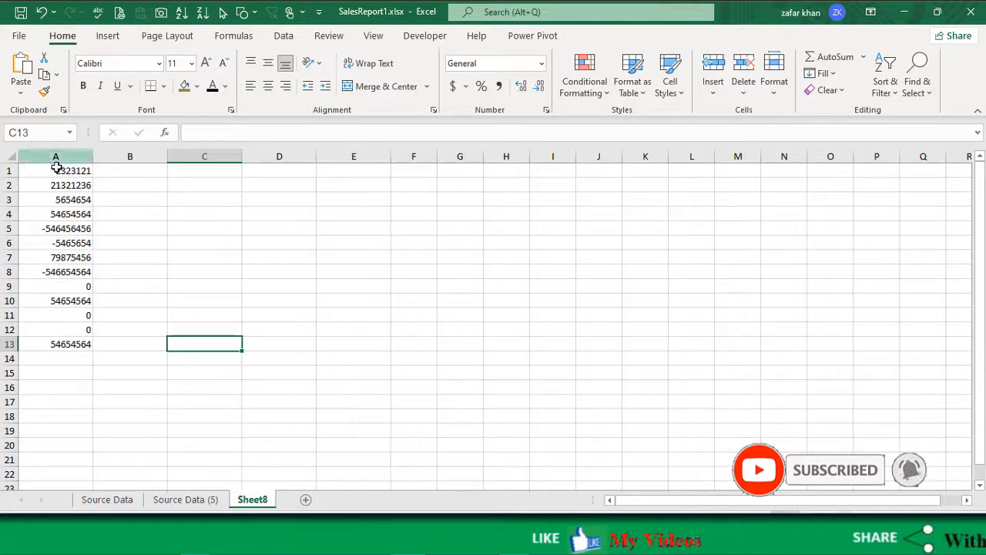
{"action": "left_click_drag", "start_coordinate": [70, 171], "coordinate": [70, 344]}
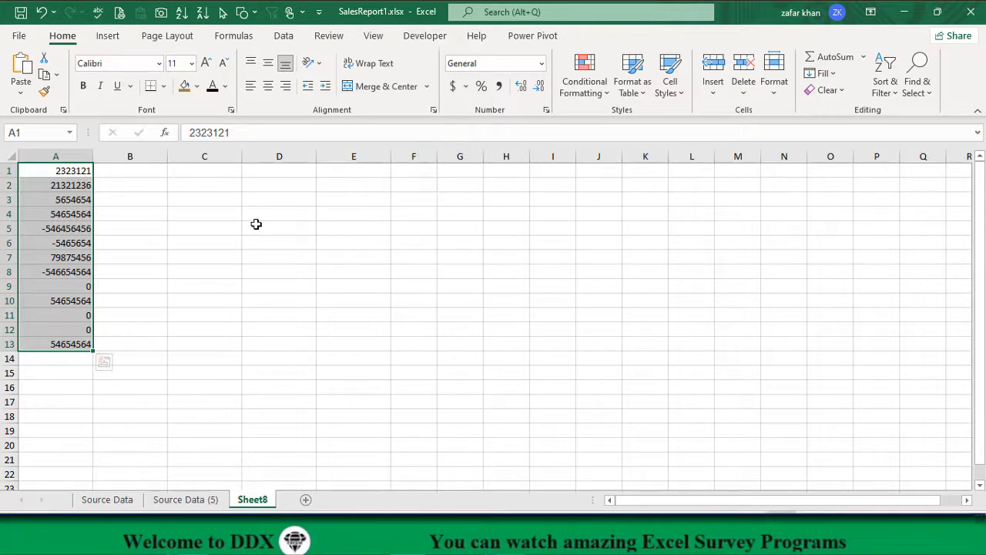
{"action": "key", "text": "ctrl+1"}
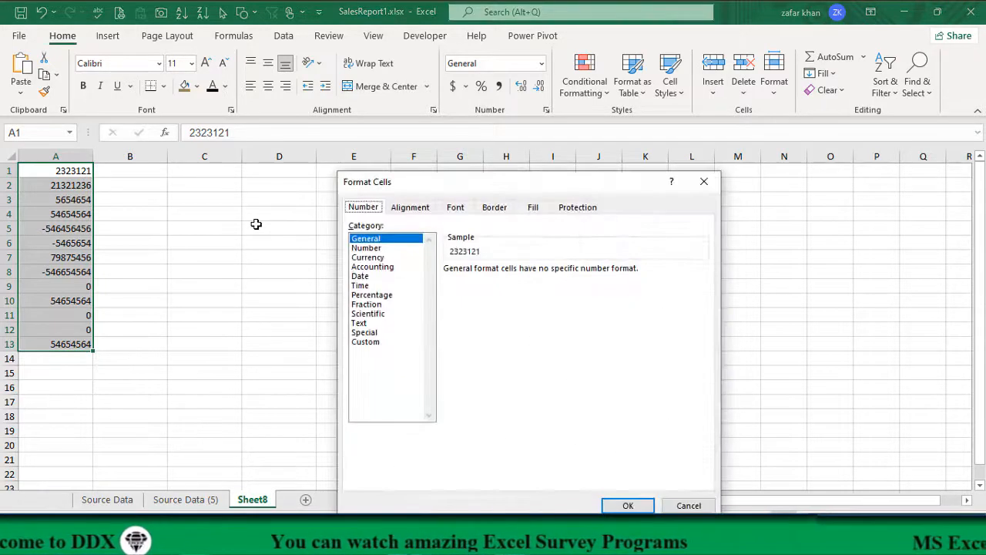
{"action": "left_click", "coordinate": [379, 343]}
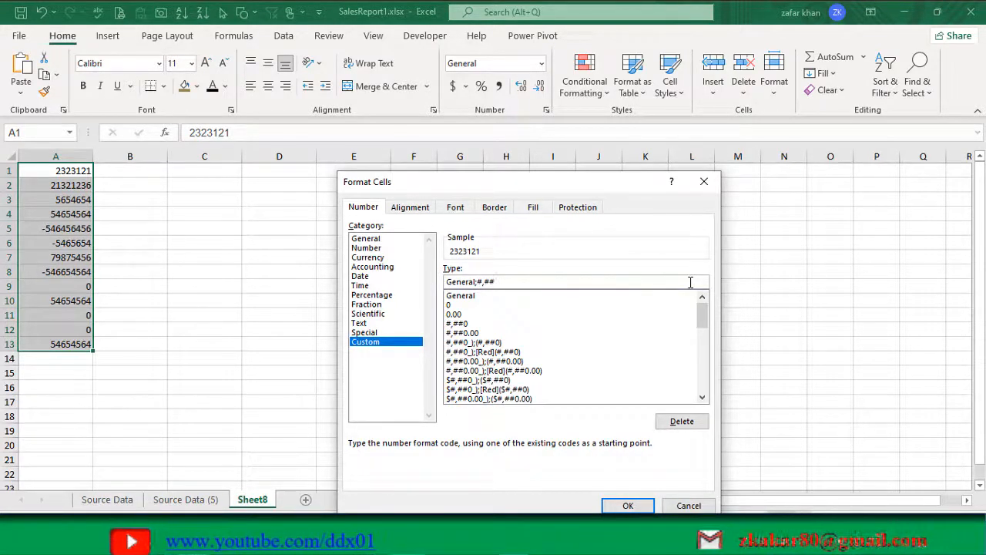
{"action": "type", "text": "0;0.000"}
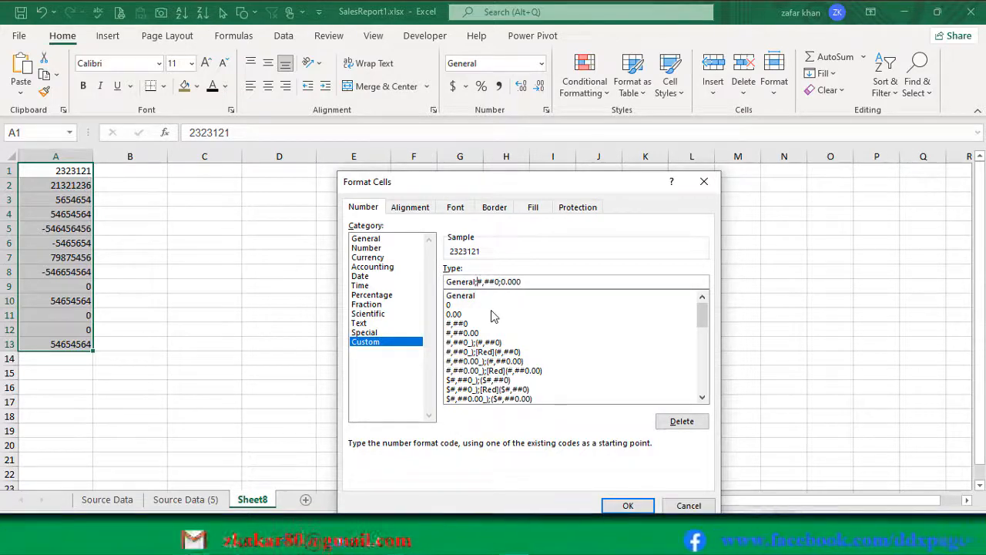
{"action": "type", "text": "-"}
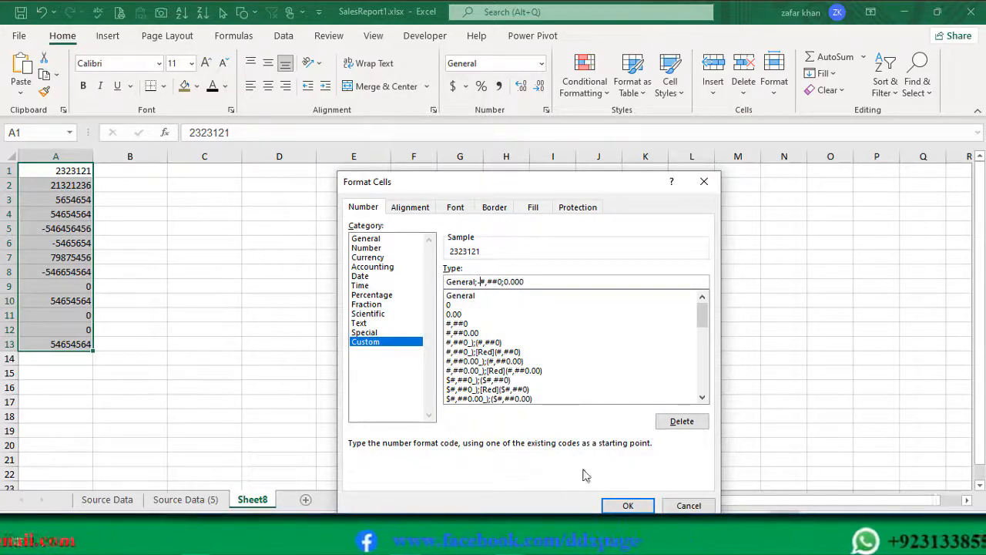
{"action": "left_click", "coordinate": [628, 505]}
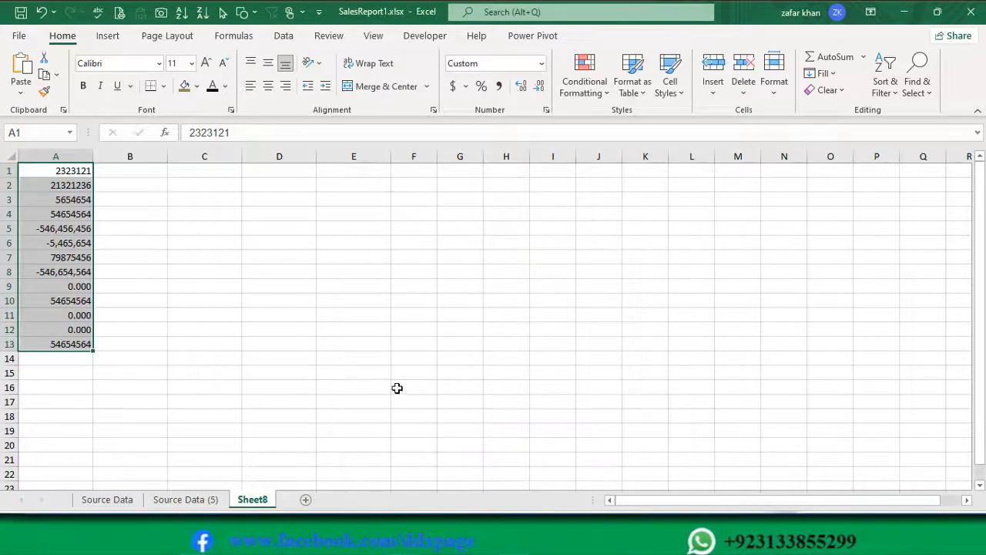
Check the underlying values of cells A1, A5 and A9 under the three-part number format.
{"action": "left_click", "coordinate": [71, 172]}
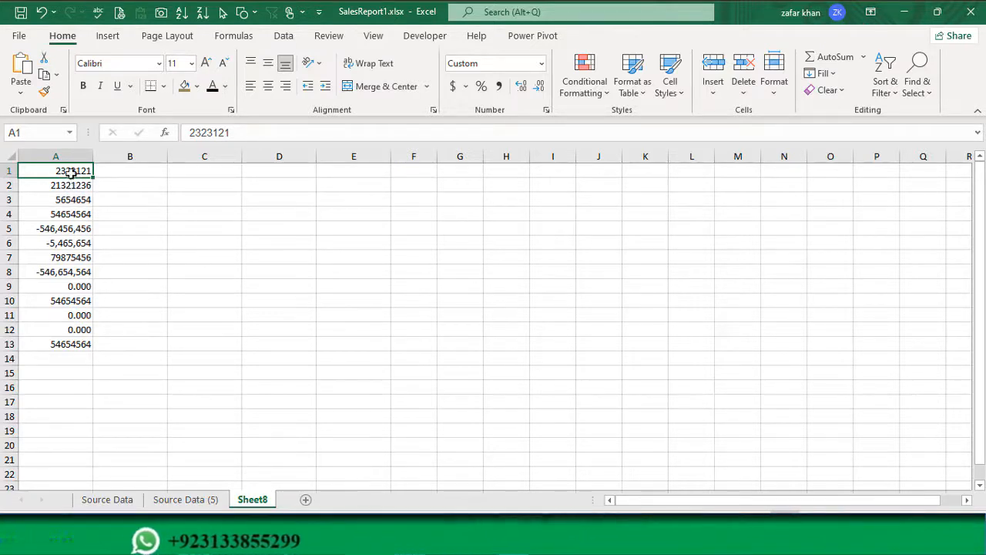
{"action": "left_click", "coordinate": [67, 230]}
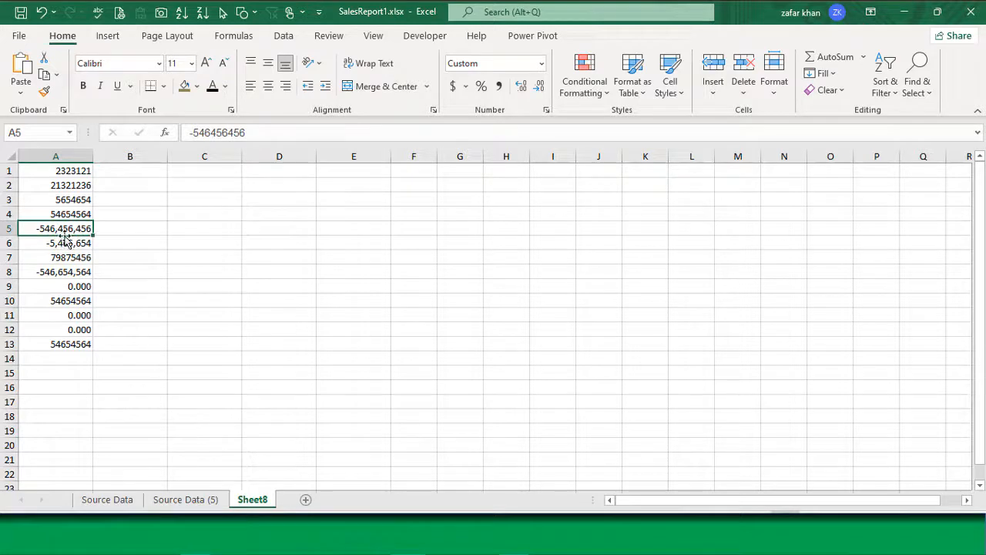
{"action": "left_click", "coordinate": [69, 287]}
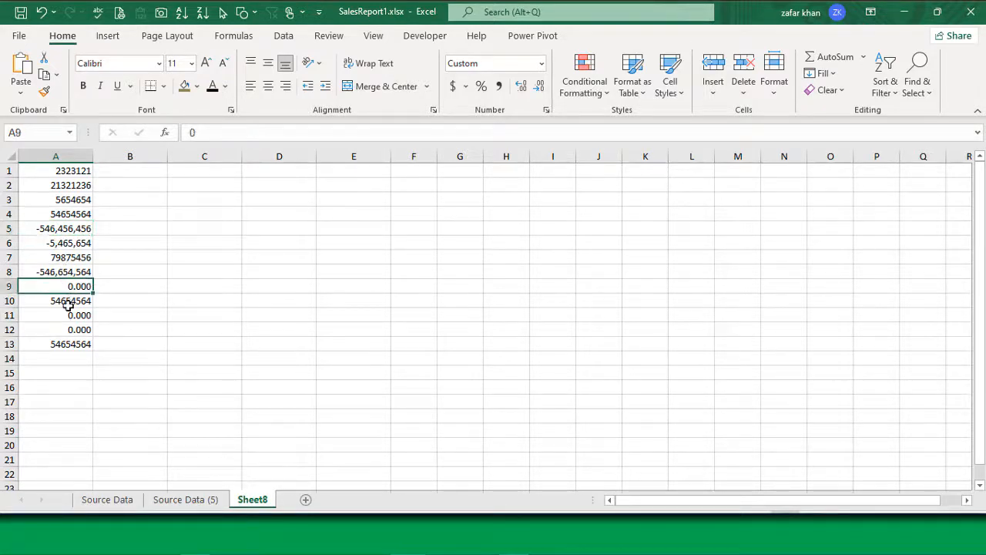
Replace cell A4 with -4564555 and cells A5 and A7 with 0 to test the number format.
{"action": "left_click", "coordinate": [57, 213]}
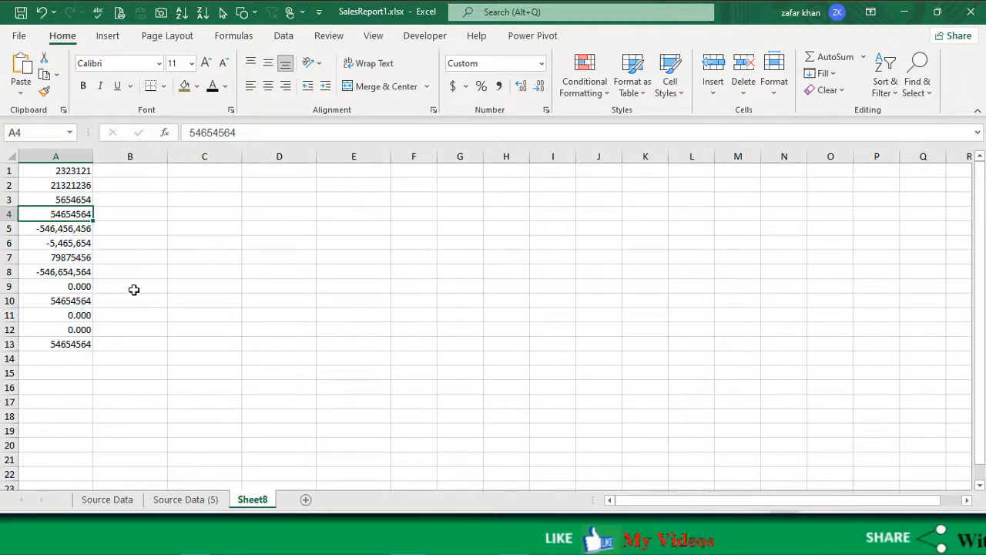
{"action": "type", "text": "-4564555"}
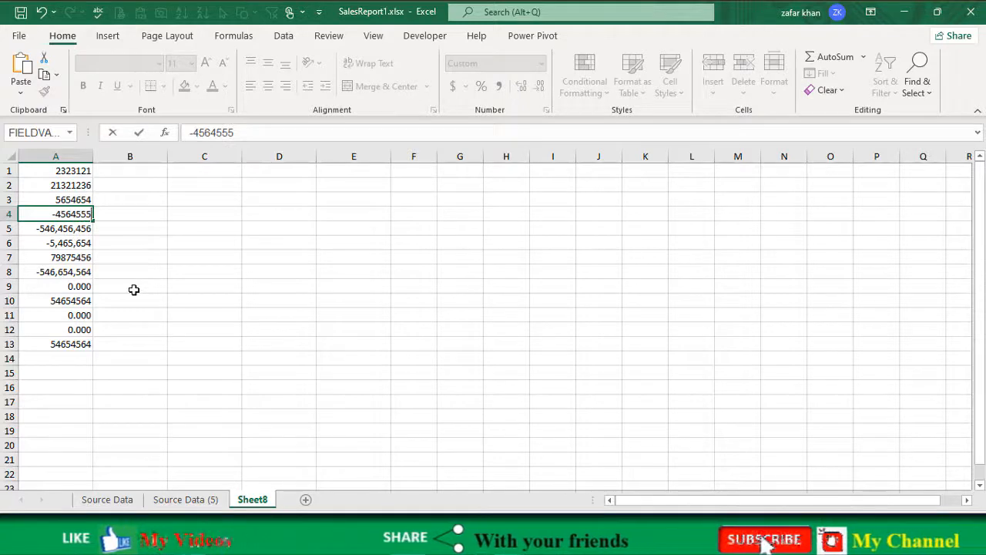
{"action": "key", "text": "Return"}
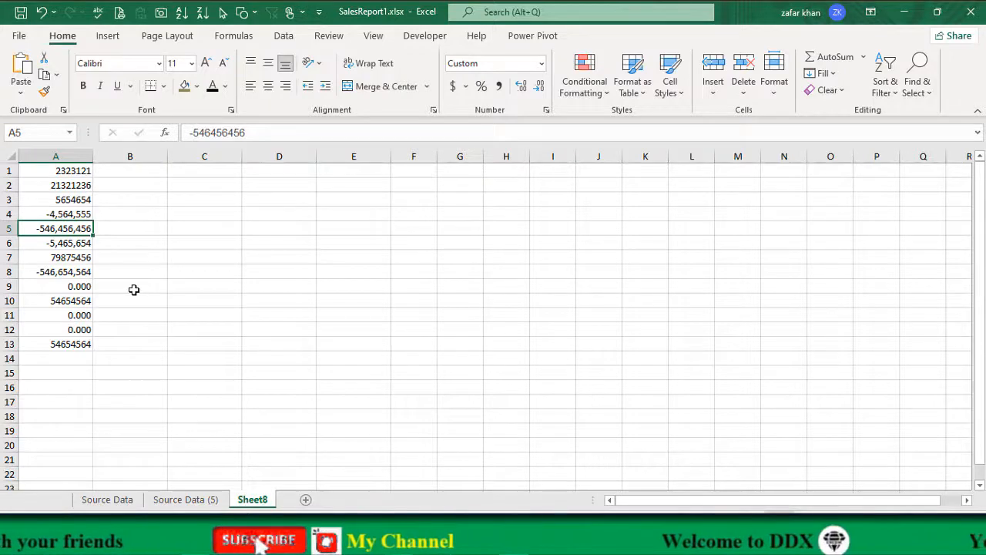
{"action": "type", "text": "0"}
{"action": "key", "text": "Return"}
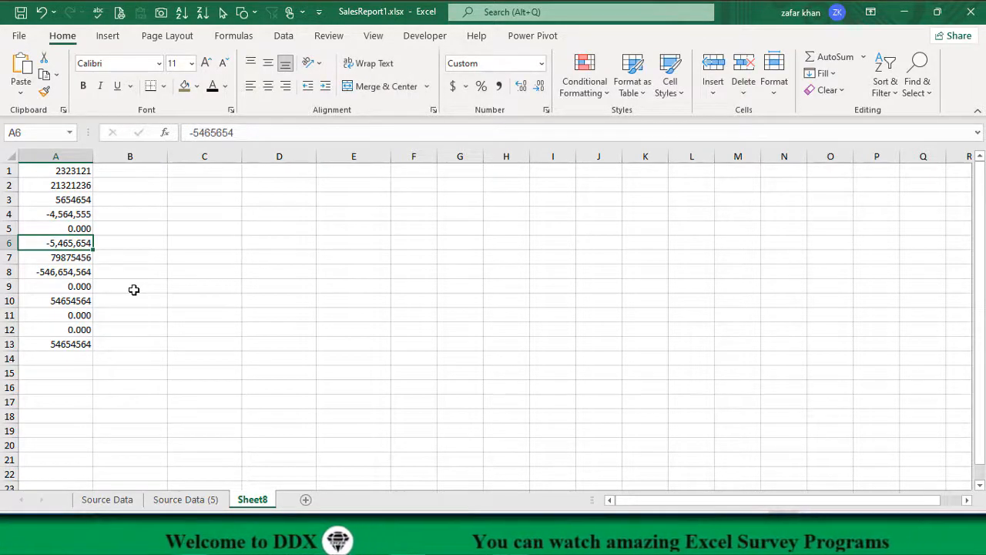
{"action": "key", "text": "Return"}
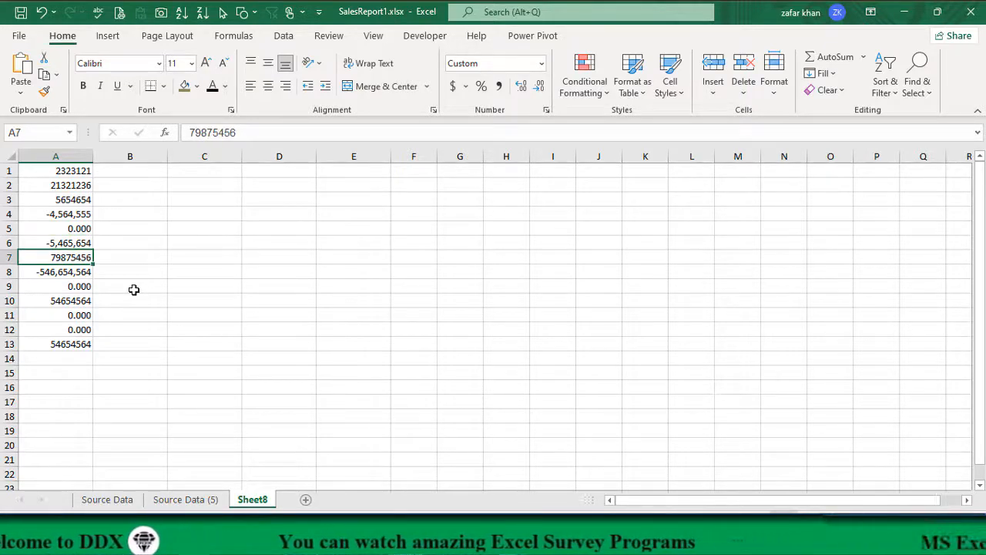
{"action": "type", "text": "0"}
{"action": "key", "text": "Return"}
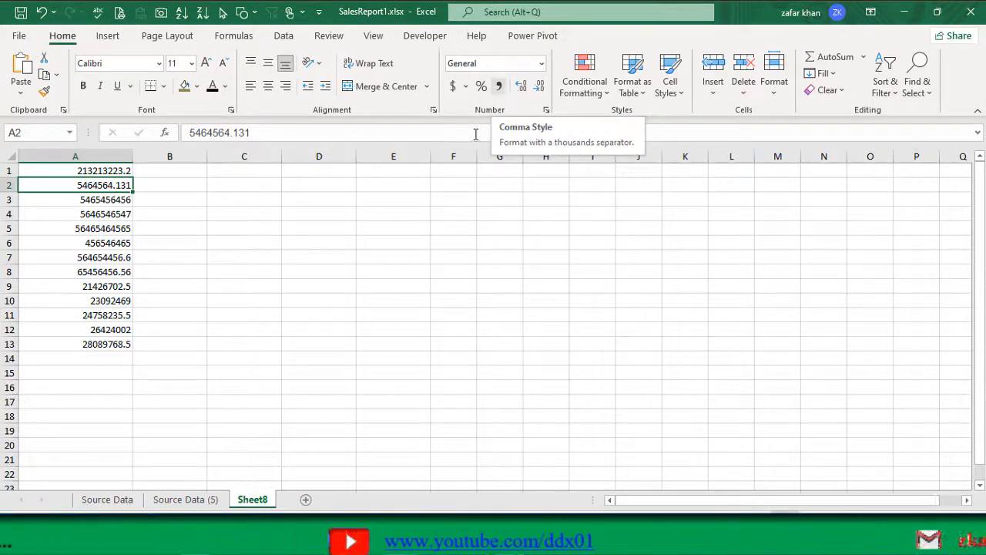
{"action": "left_click", "coordinate": [330, 198]}
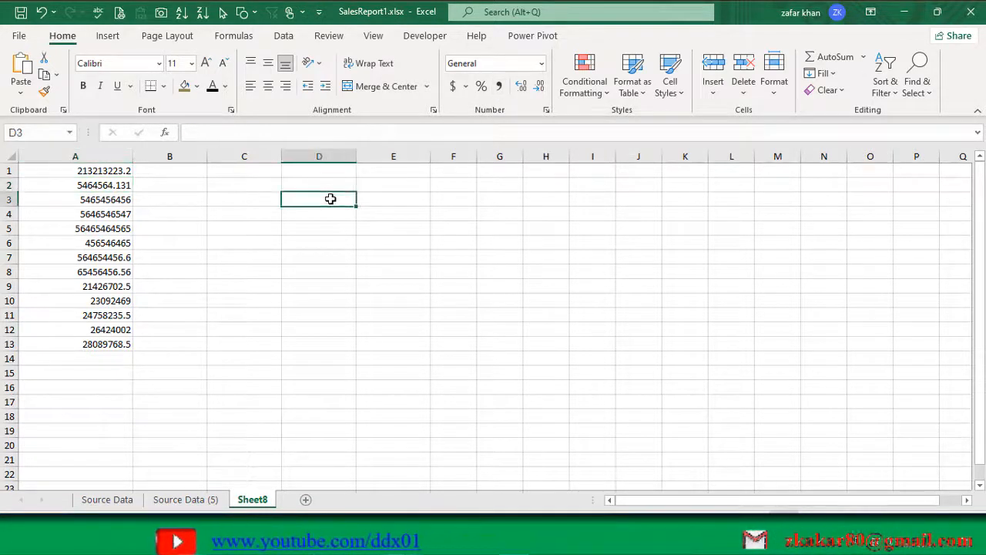
{"action": "type", "text": "4646545645"}
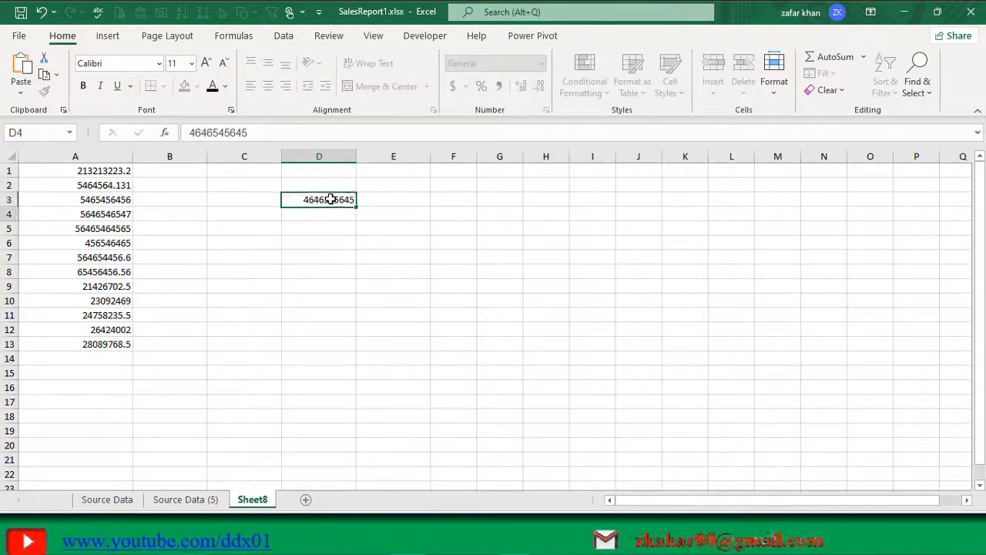
{"action": "key", "text": "Return"}
{"action": "left_click", "coordinate": [330, 199]}
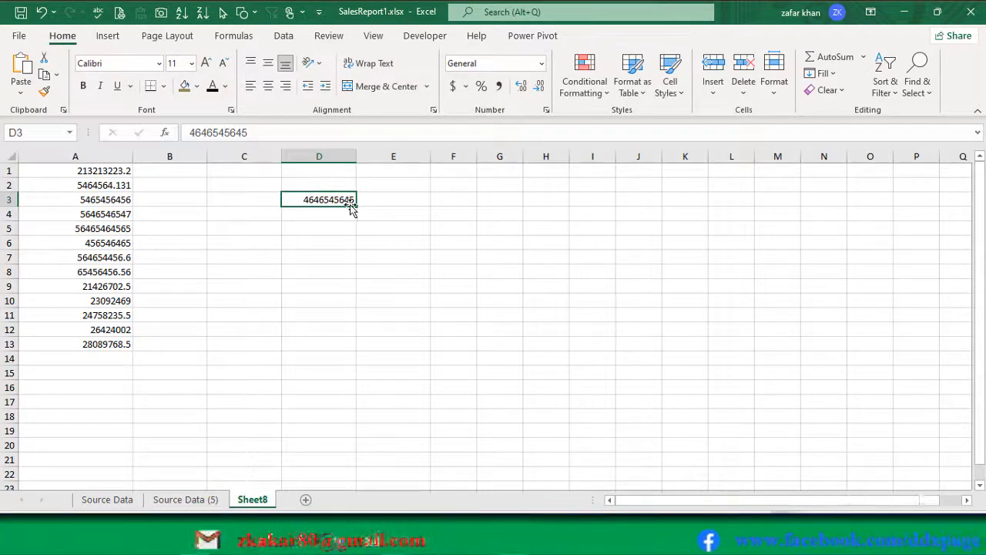
Insert thousands commas manually into the number in cell D3 so it reads 4,646,545,645.
{"action": "left_click", "coordinate": [231, 133]}
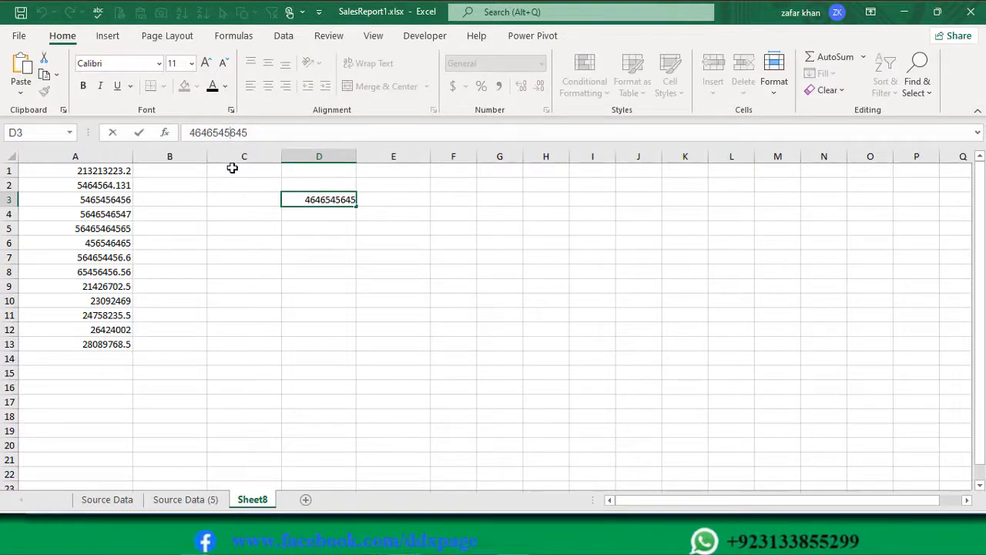
{"action": "type", "text": ","}
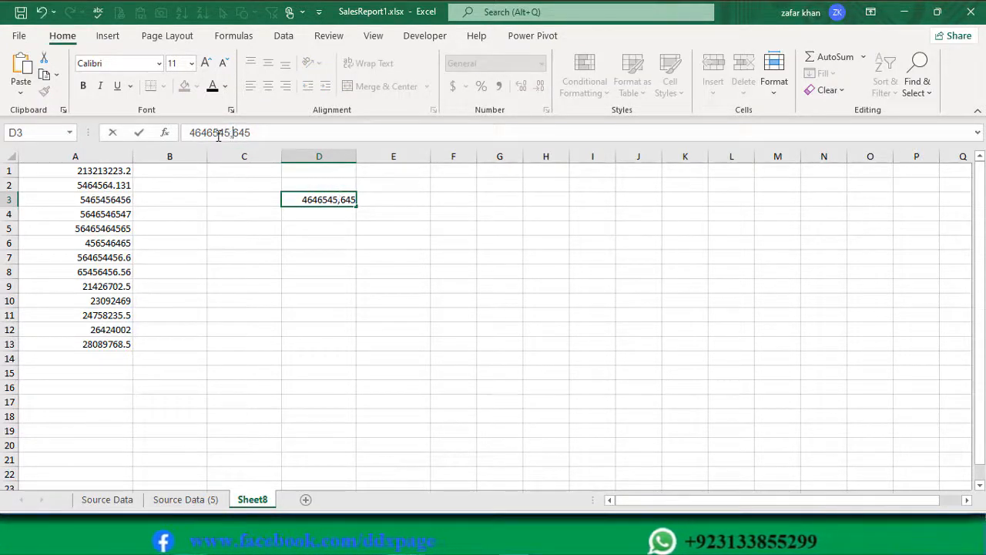
{"action": "left_click", "coordinate": [212, 133]}
{"action": "type", "text": ","}
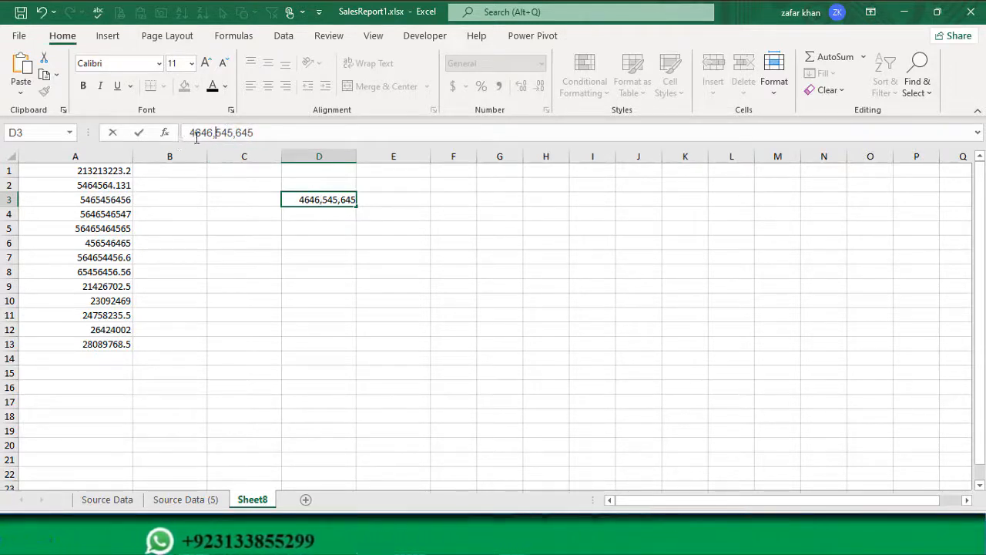
{"action": "left_click", "coordinate": [195, 134]}
{"action": "type", "text": ","}
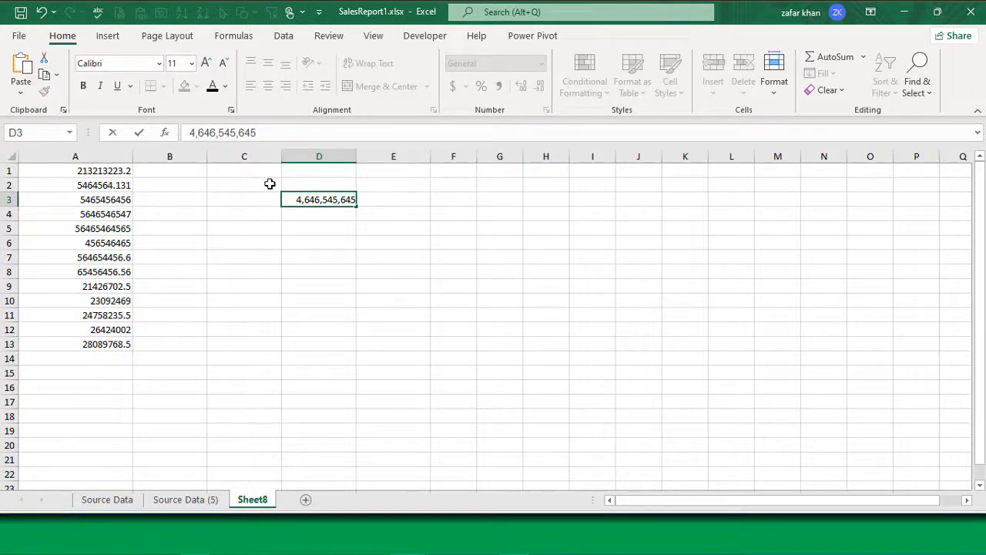
{"action": "key", "text": "Return"}
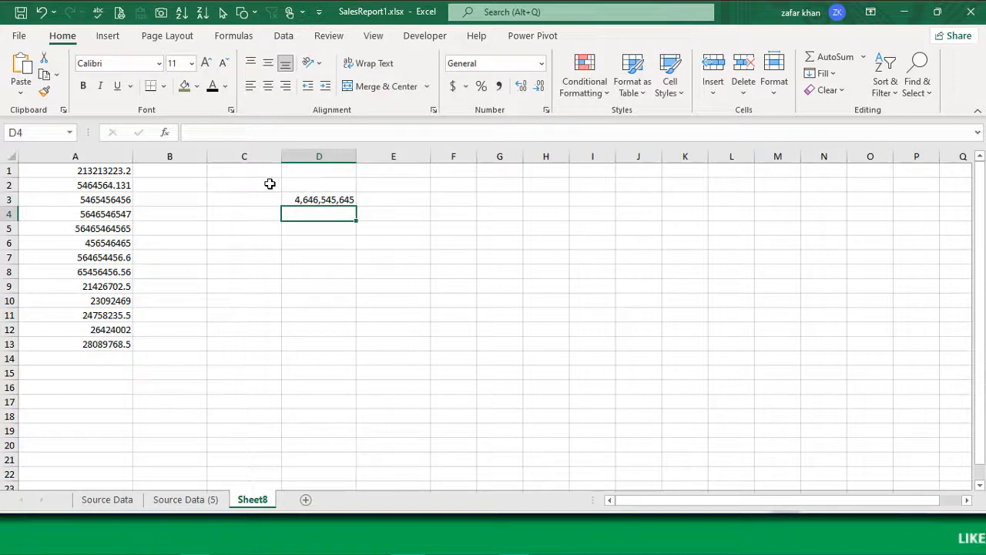
Clear the test number from cell D3.
{"action": "left_click", "coordinate": [319, 201]}
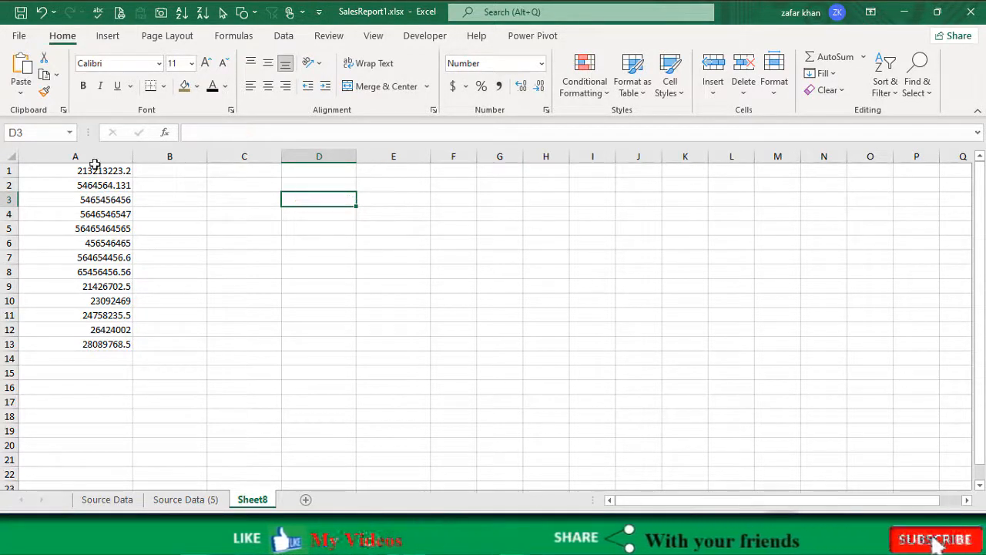
{"action": "left_click_drag", "start_coordinate": [91, 170], "coordinate": [97, 343]}
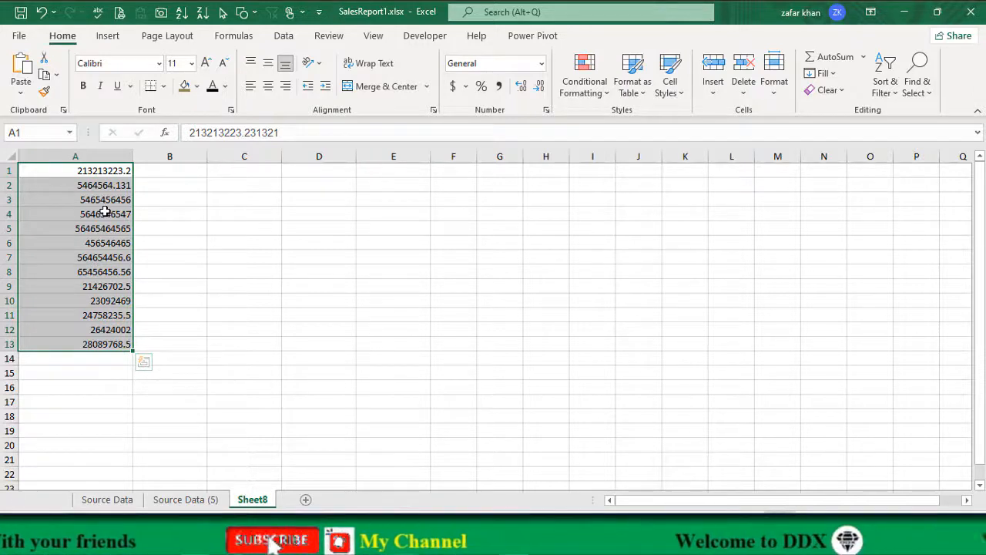
{"action": "left_click", "coordinate": [187, 167]}
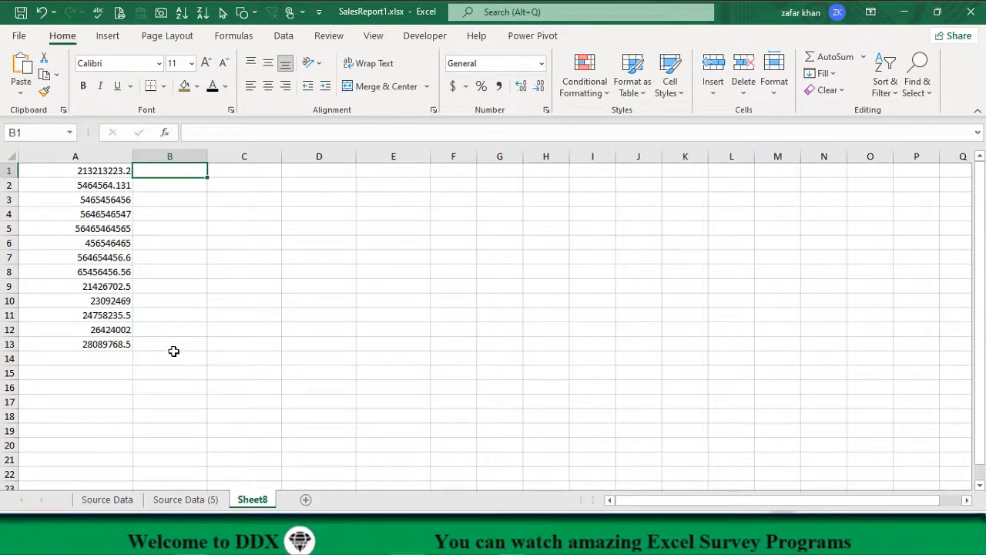
Apply the custom number format 0,, to cells A1:A13 and check the stored values of A1 to A3.
{"action": "left_click", "coordinate": [104, 172]}
{"action": "key", "text": "ctrl+shift+Down"}
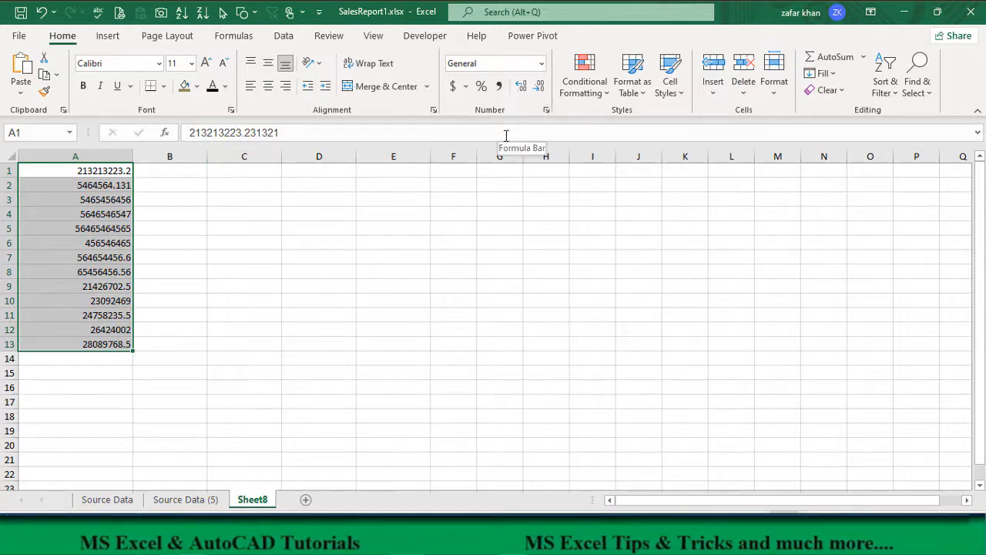
{"action": "key", "text": "ctrl+1"}
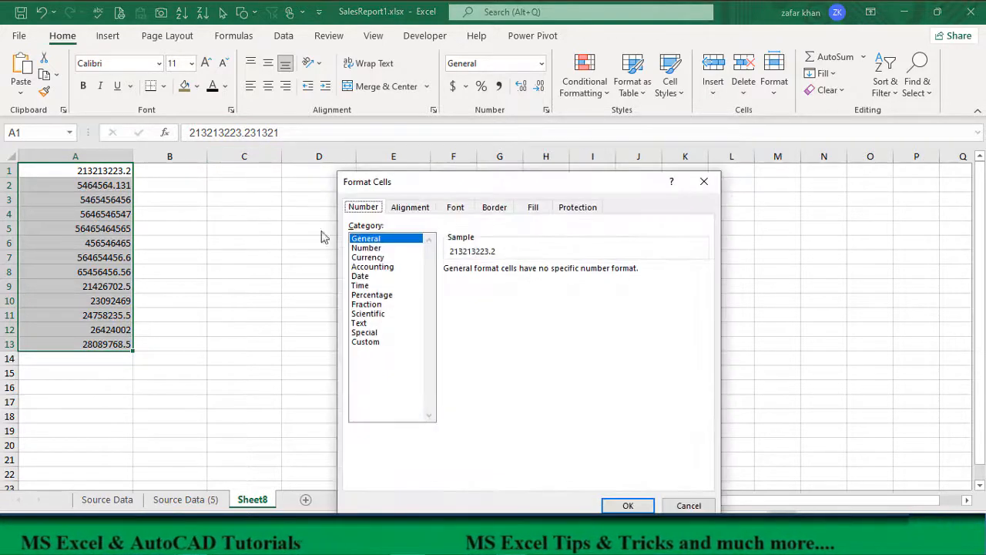
{"action": "left_click", "coordinate": [367, 342]}
{"action": "left_click_drag", "start_coordinate": [507, 281], "coordinate": [433, 279]}
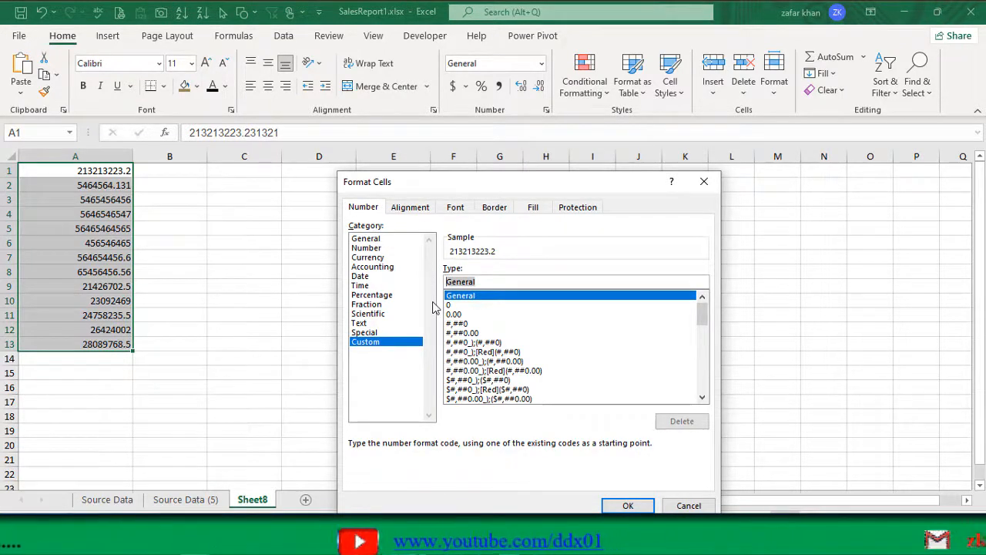
{"action": "type", "text": "0"}
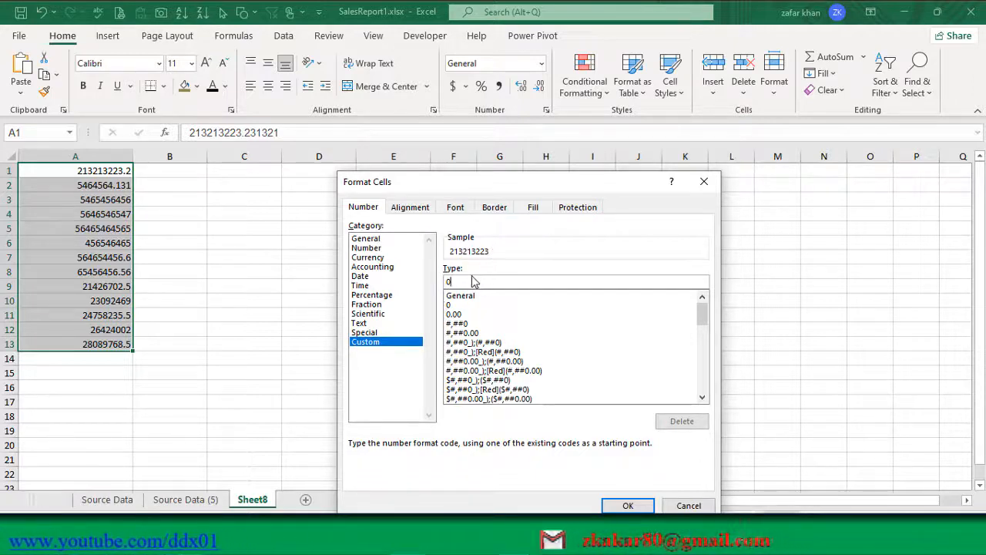
{"action": "key", "text": "BackSpace"}
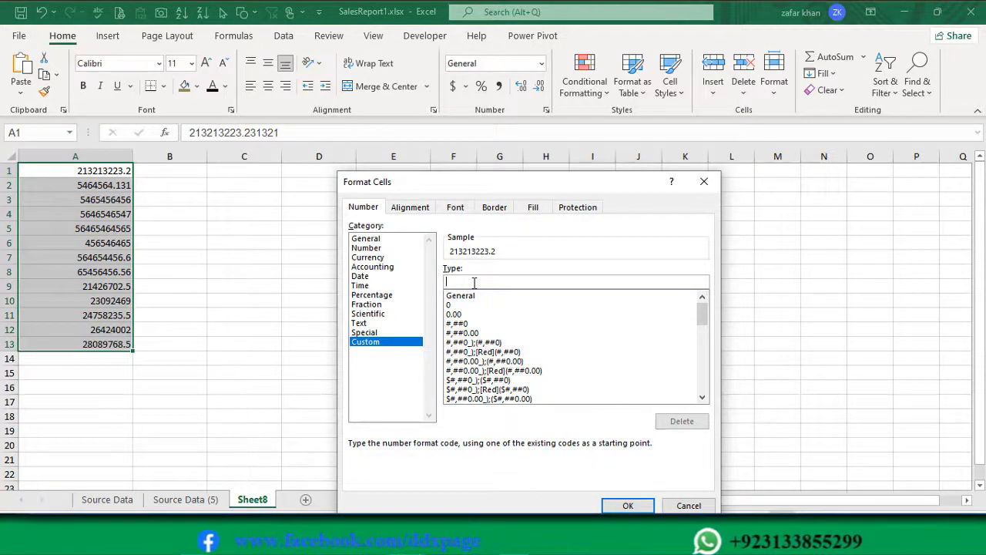
{"action": "type", "text": "0"}
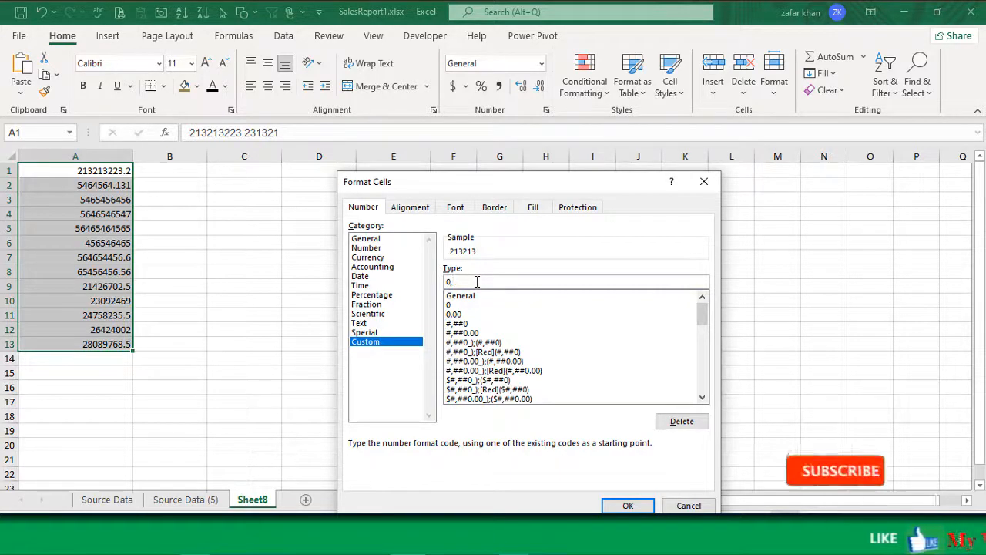
{"action": "type", "text": ","}
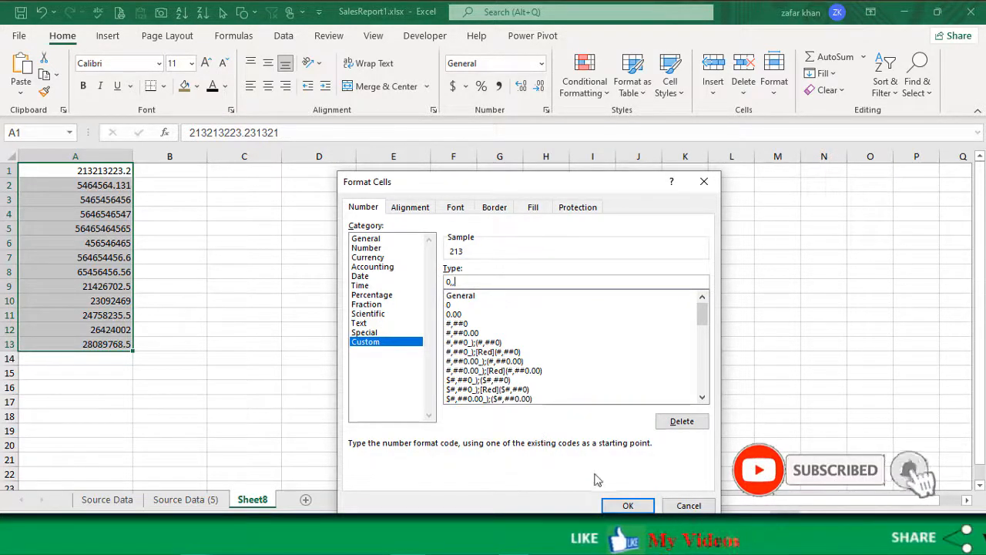
{"action": "left_click", "coordinate": [623, 506]}
{"action": "left_click", "coordinate": [121, 170]}
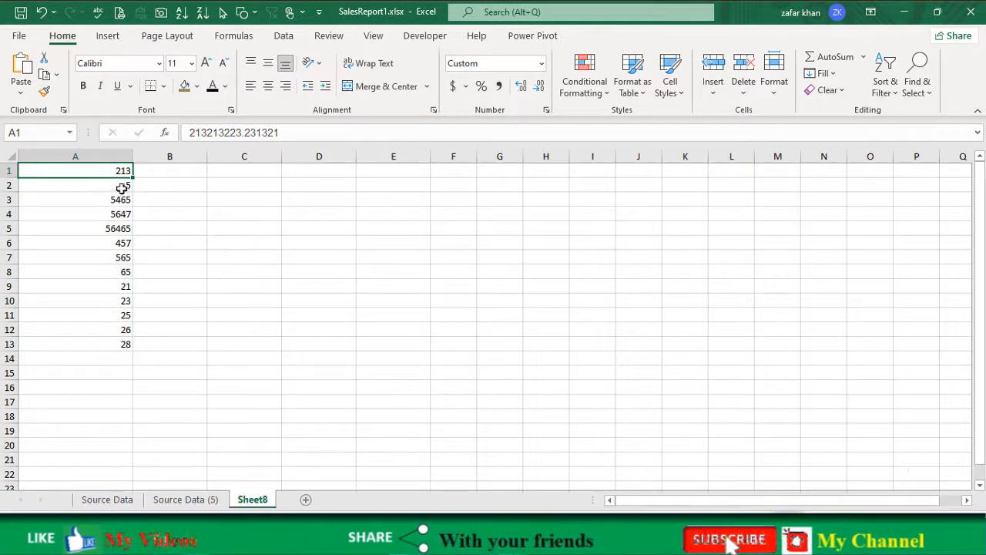
{"action": "left_click", "coordinate": [117, 186]}
{"action": "left_click", "coordinate": [117, 199]}
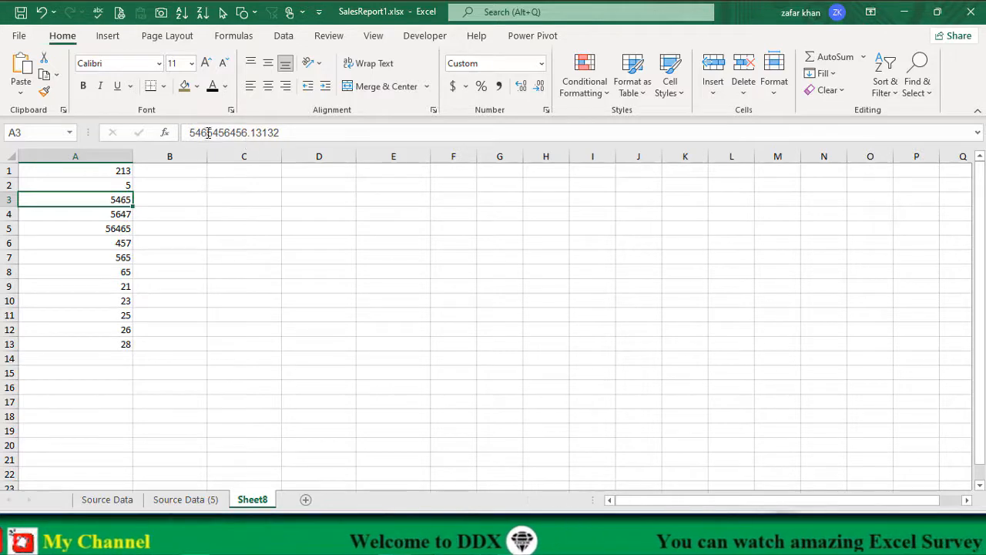
Change the custom format of cells A1:A13 to 0,, "Million" and check the stored values of A1 to A3.
{"action": "left_click_drag", "start_coordinate": [116, 170], "coordinate": [120, 344]}
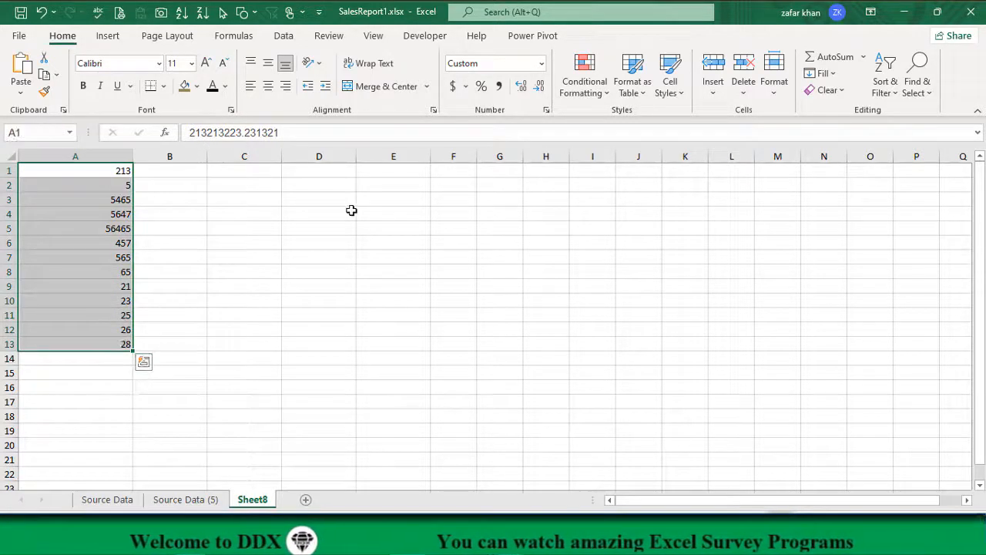
{"action": "key", "text": "ctrl+1"}
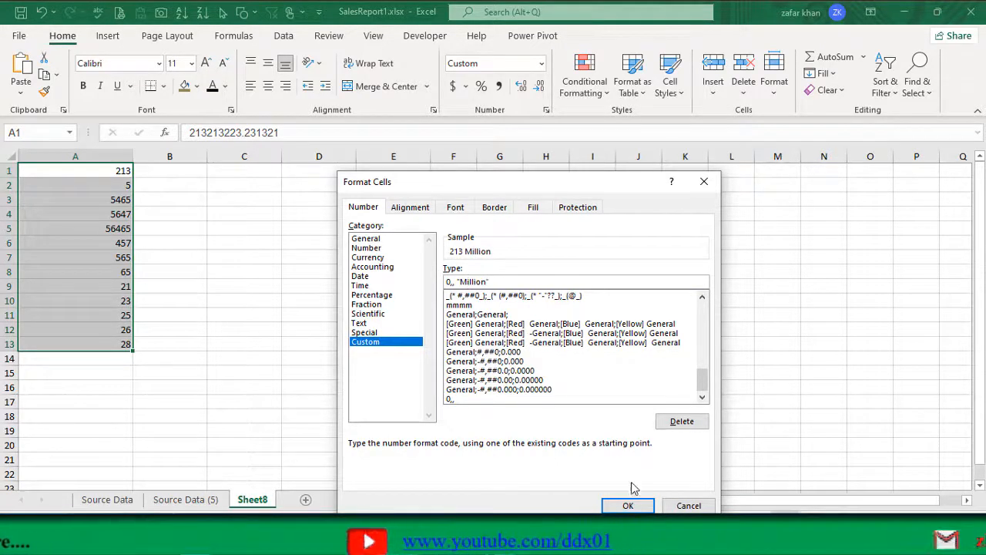
{"action": "left_click", "coordinate": [628, 505]}
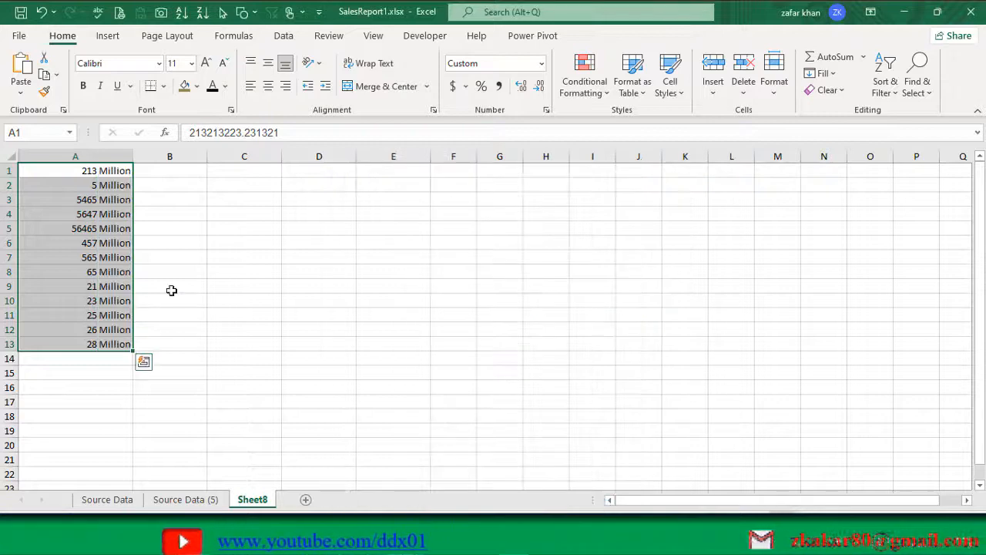
{"action": "left_click", "coordinate": [110, 168]}
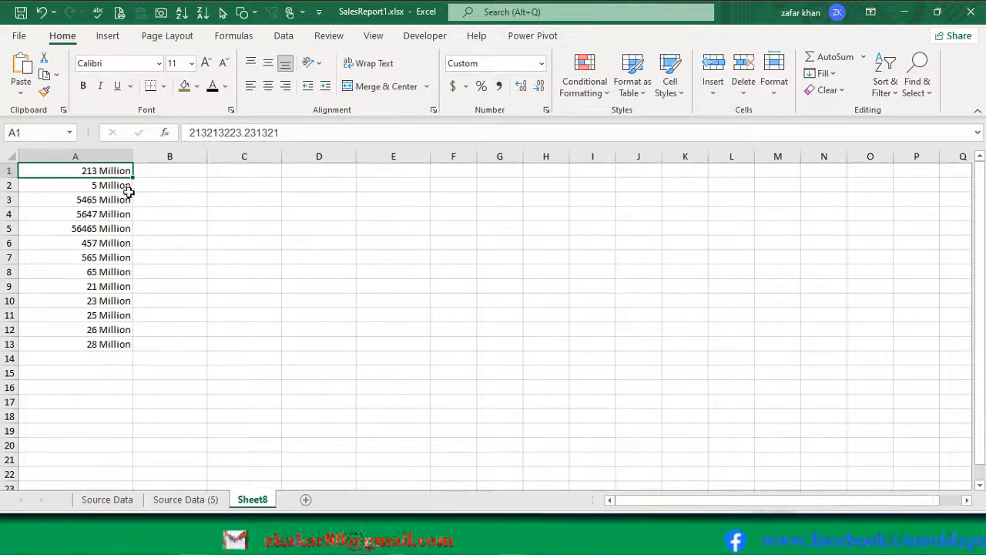
{"action": "left_click", "coordinate": [97, 185]}
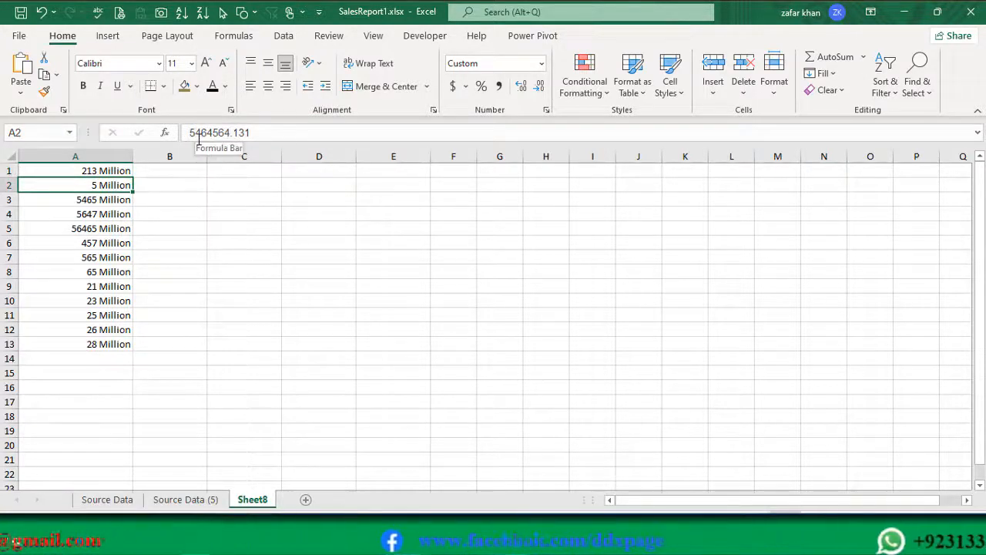
{"action": "left_click", "coordinate": [112, 200]}
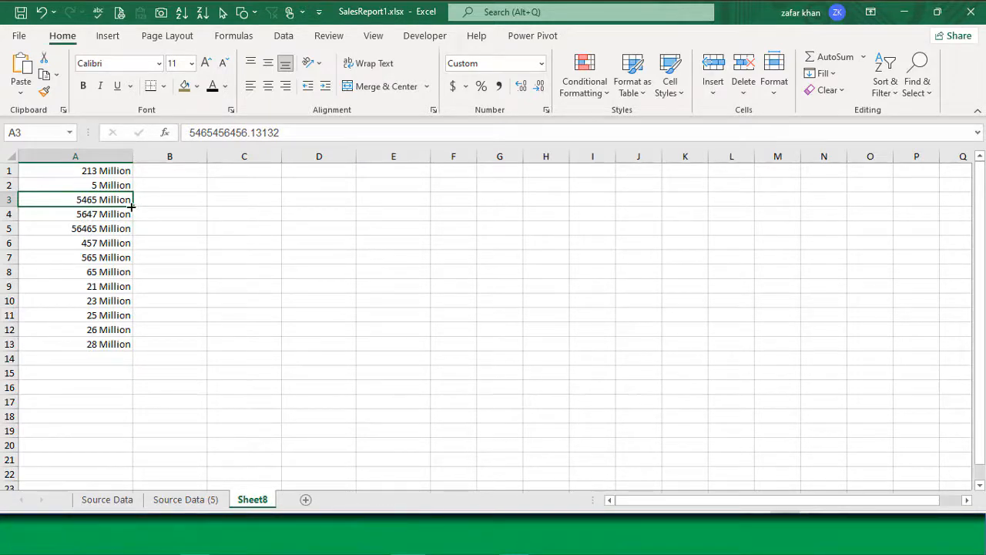
Change the custom format of cells A1:A13 to 0.000,,, "billion" and check the stored values of A2 and A3.
{"action": "left_click_drag", "start_coordinate": [107, 171], "coordinate": [100, 341]}
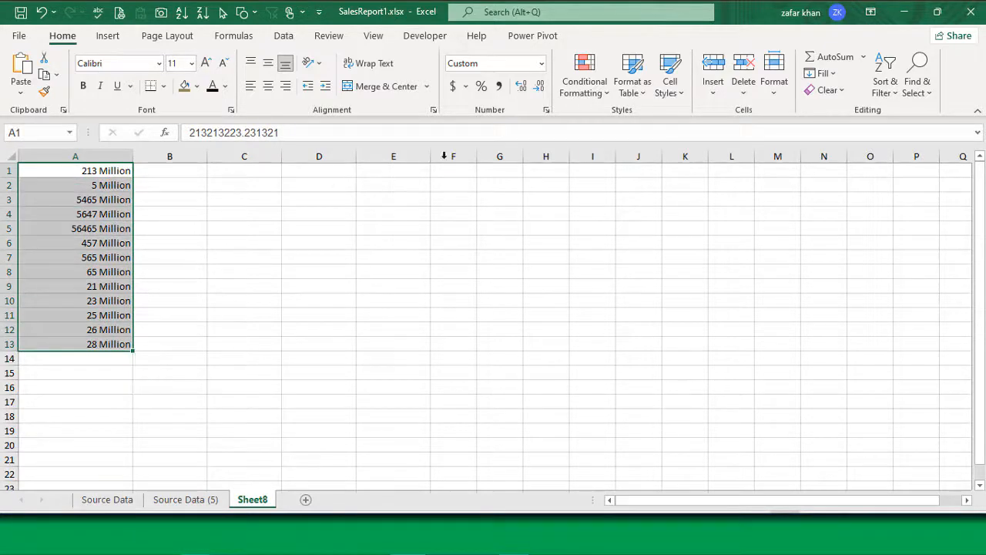
{"action": "key", "text": "ctrl+1"}
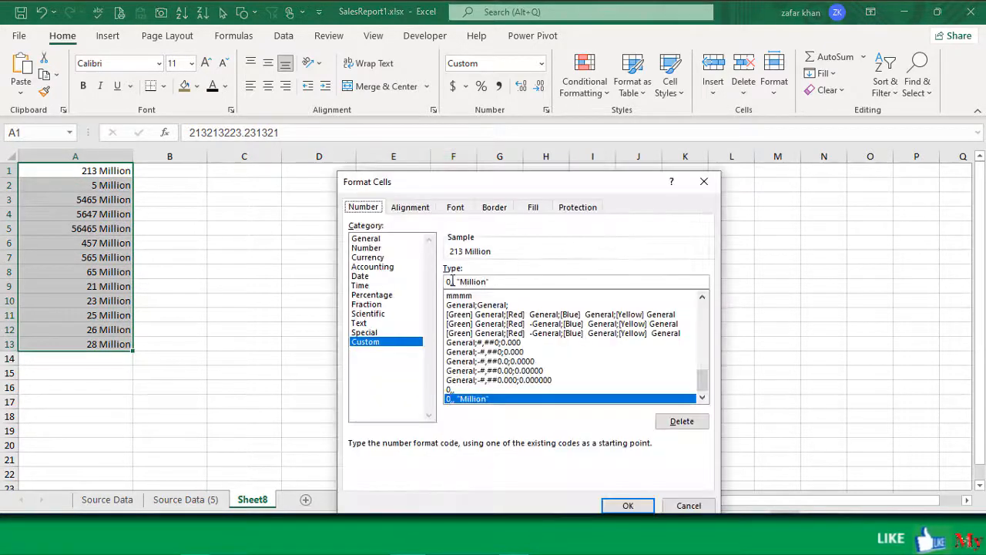
{"action": "left_click", "coordinate": [463, 282]}
{"action": "type", "text": ","}
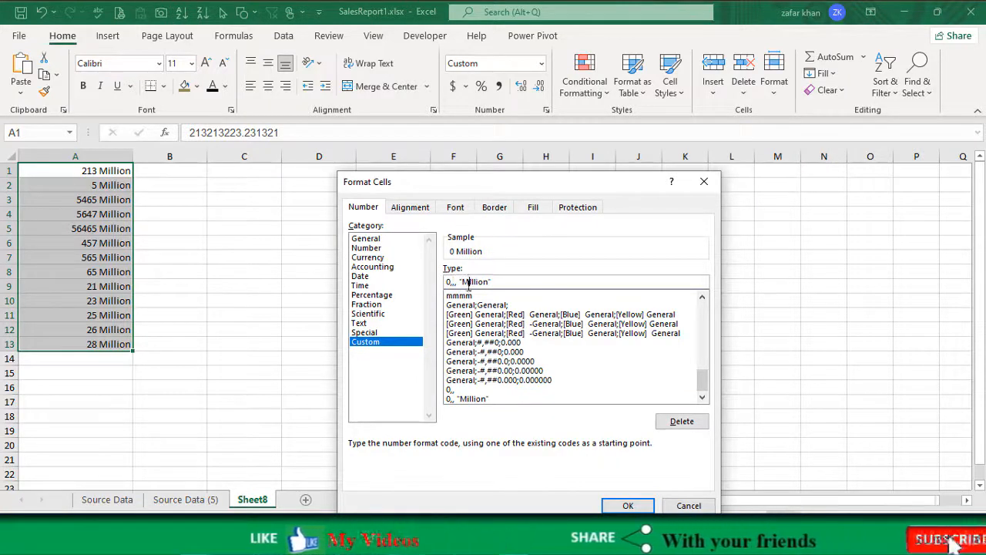
{"action": "key", "text": "BackSpace"}
{"action": "type", "text": "b"}
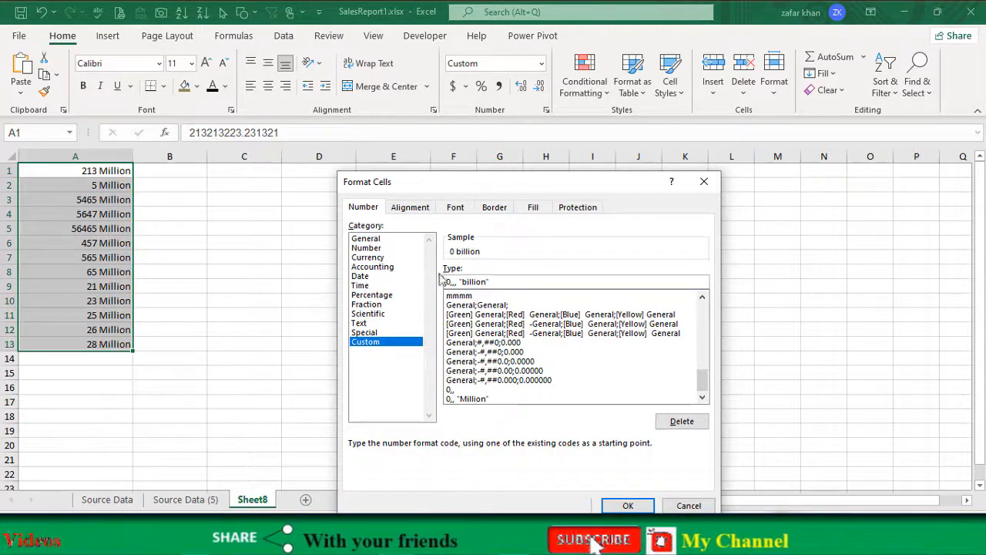
{"action": "left_click", "coordinate": [452, 283]}
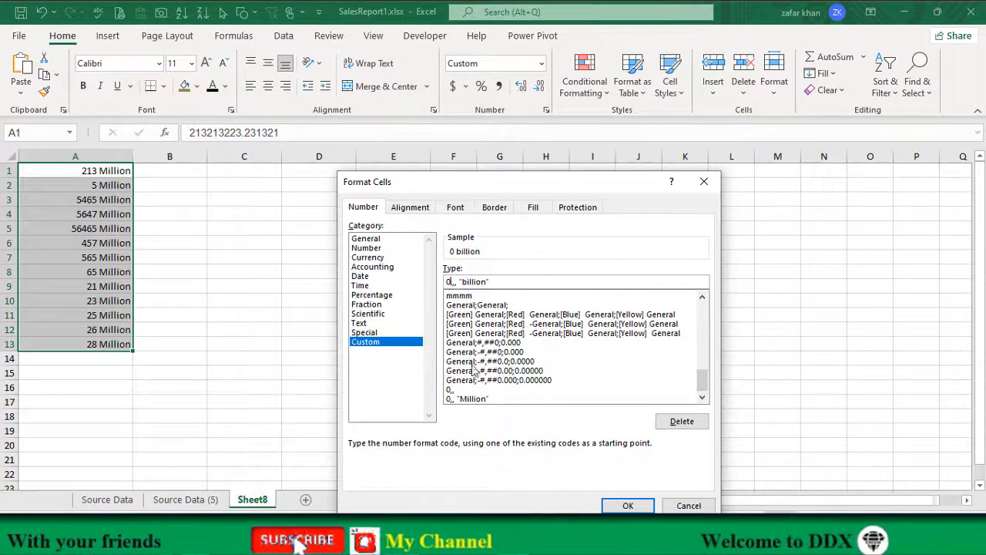
{"action": "type", "text": "."}
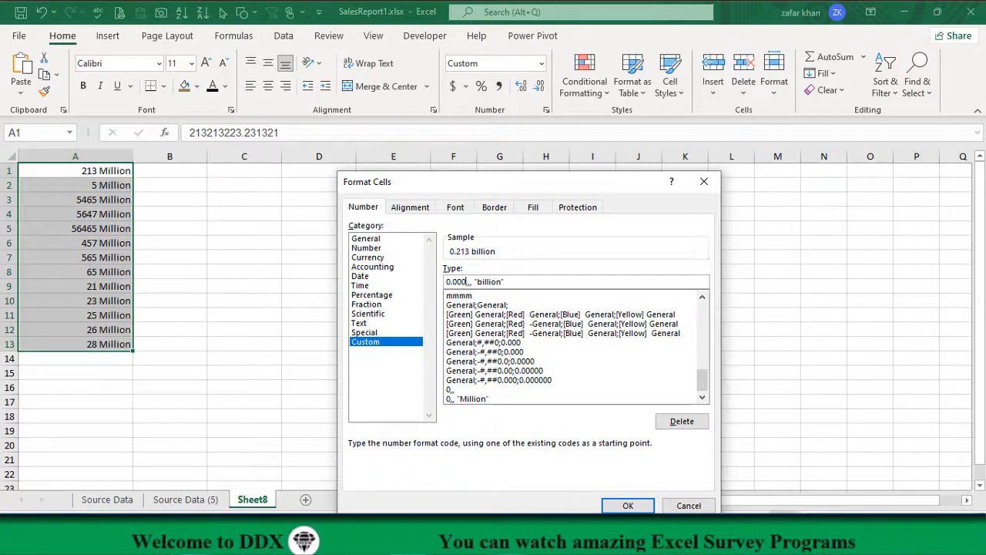
{"action": "left_click", "coordinate": [627, 506]}
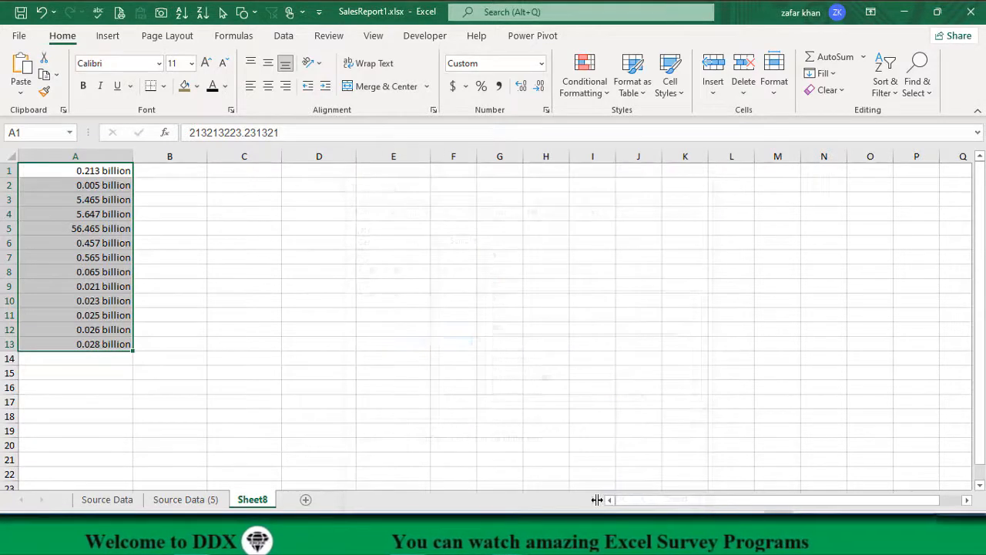
{"action": "left_click", "coordinate": [93, 186]}
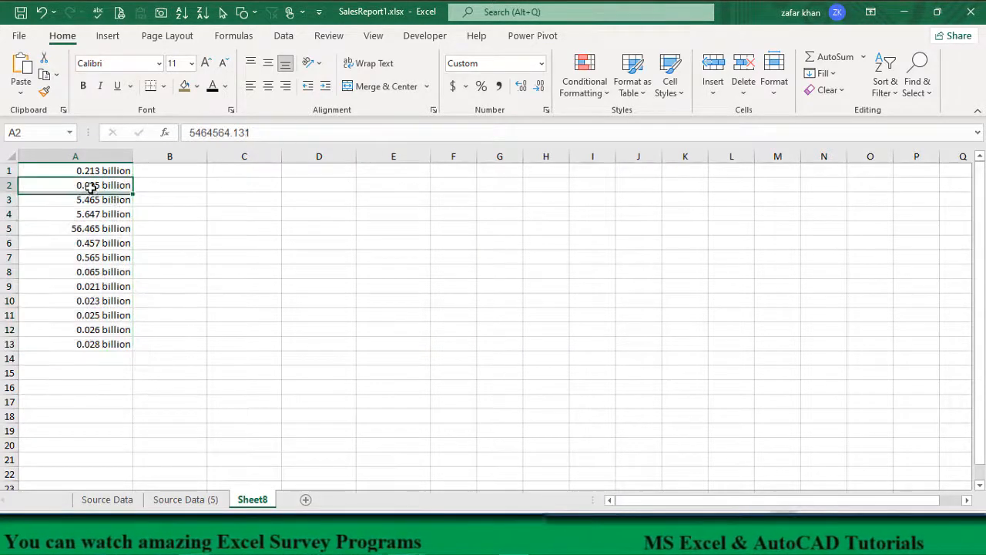
{"action": "left_click", "coordinate": [82, 204]}
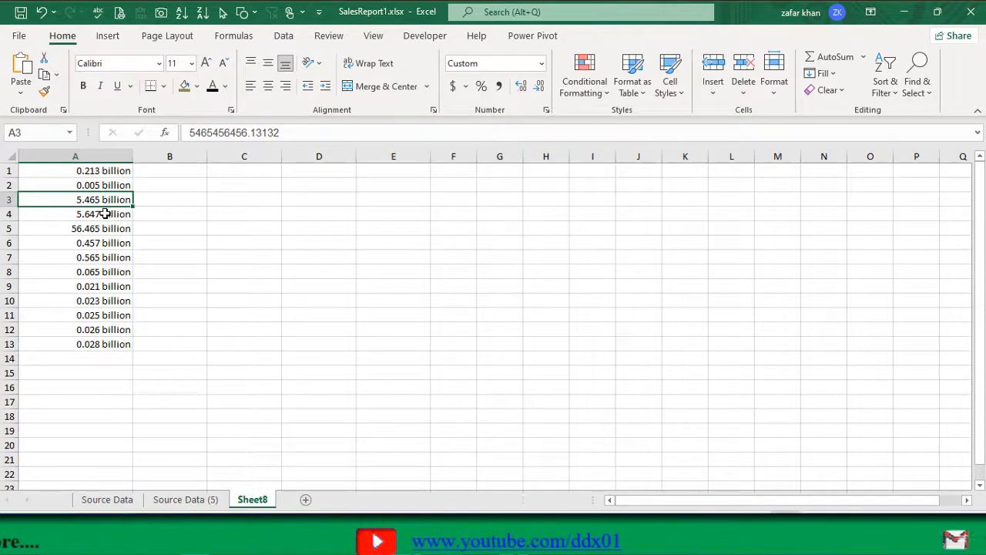
Change the custom format of cells A1:A13 to 0.000,, "Million" for millions with three decimals.
{"action": "left_click_drag", "start_coordinate": [107, 171], "coordinate": [107, 343]}
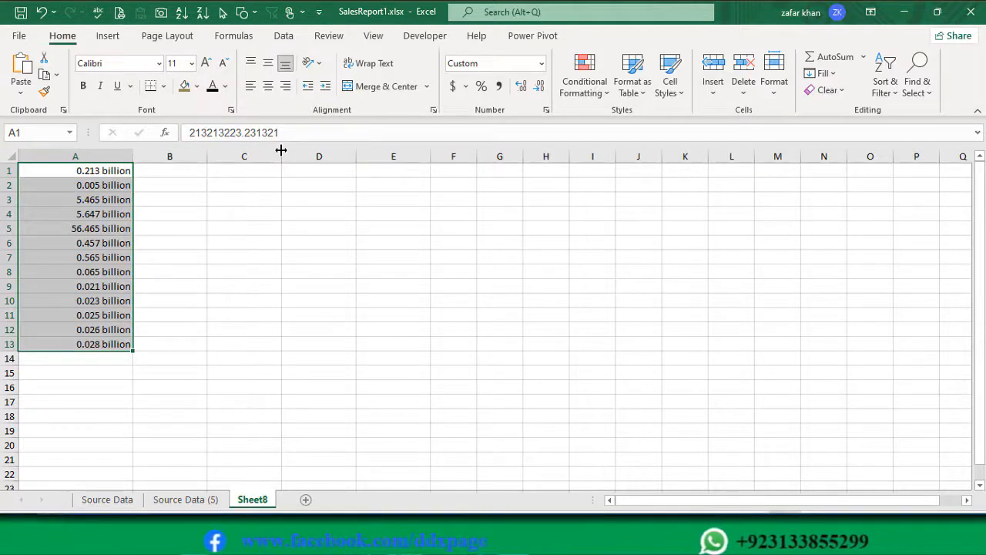
{"action": "key", "text": "ctrl+1"}
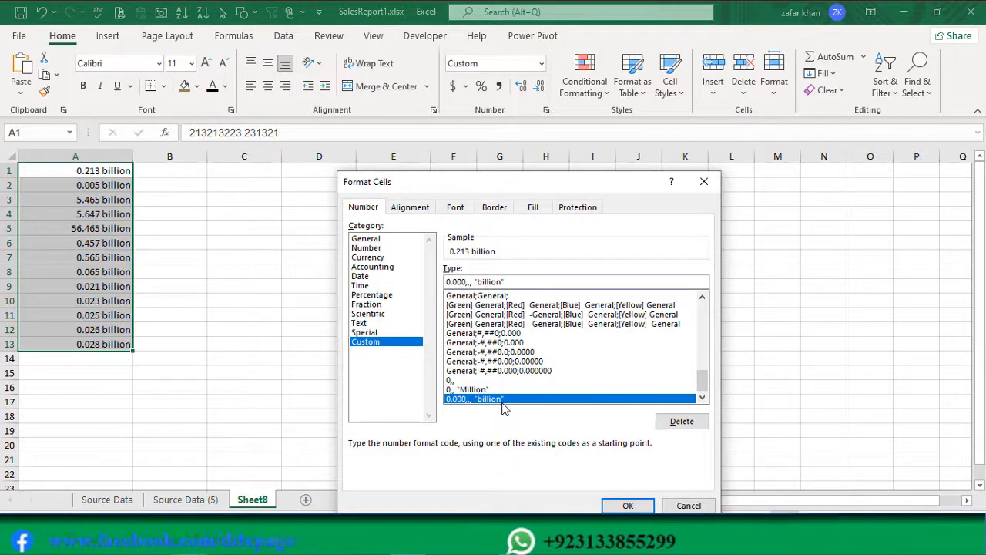
{"action": "key", "text": "BackSpace"}
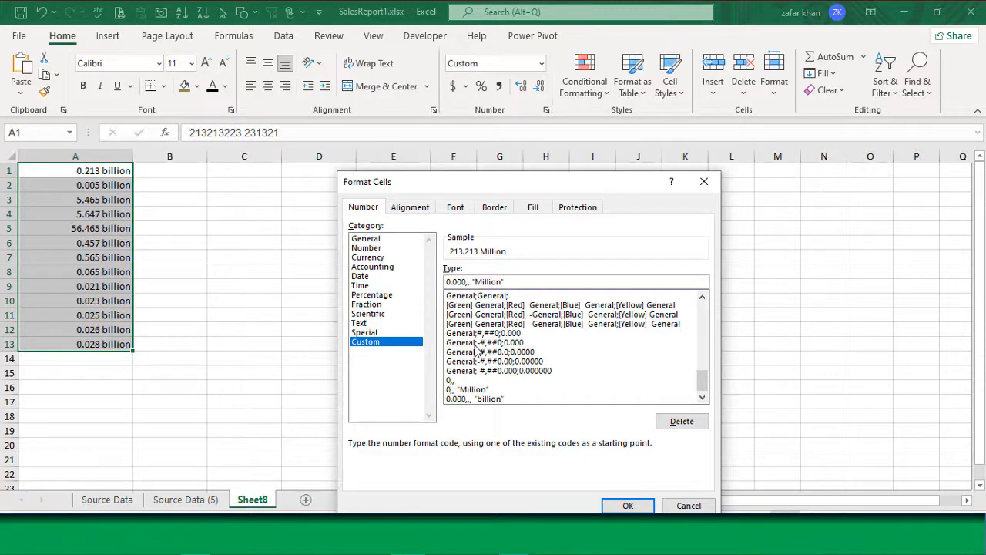
{"action": "key", "text": "Return"}
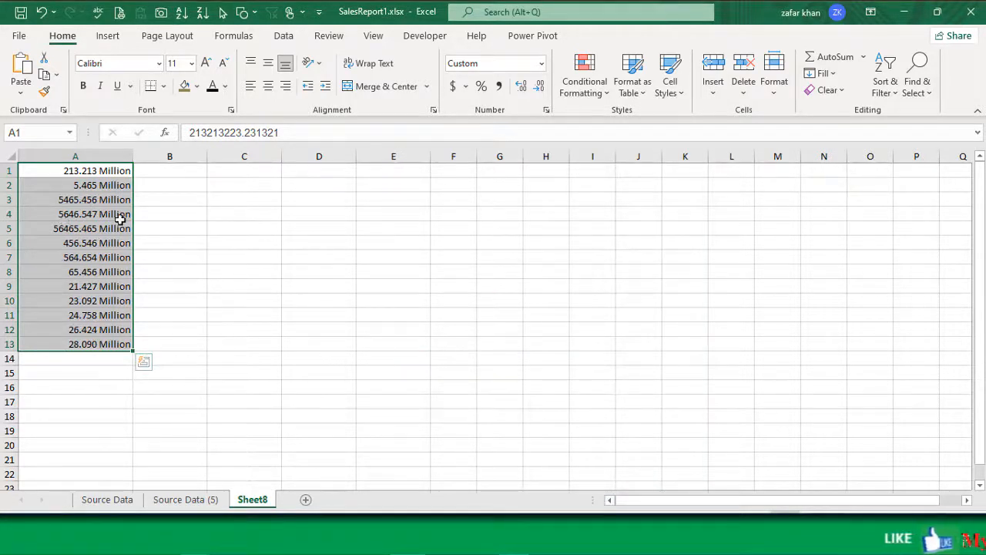
Change the custom format of cells A1:A13 to 0.000, "Thousand" for thousands with three decimals.
{"action": "key", "text": "ctrl+1"}
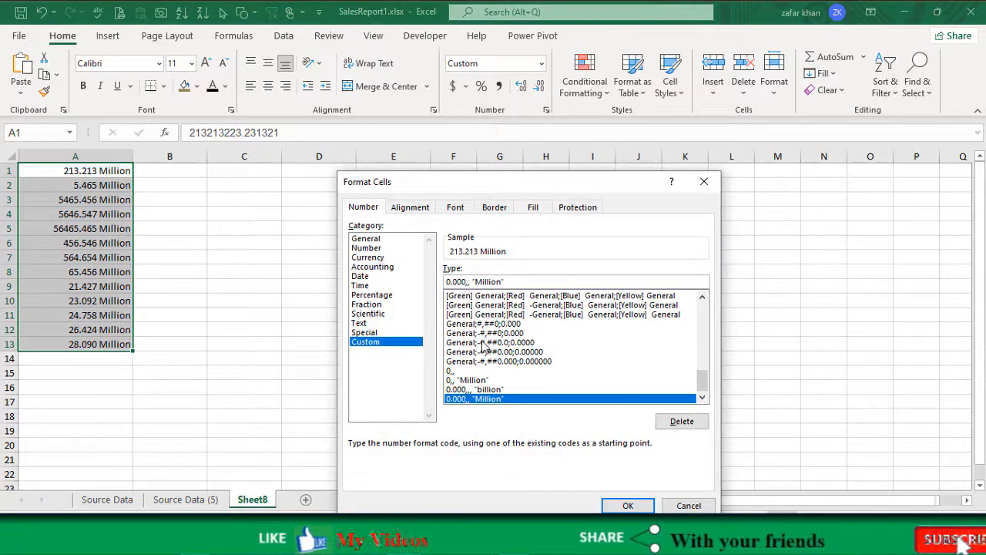
{"action": "left_click", "coordinate": [467, 282]}
{"action": "key", "text": "BackSpace"}
{"action": "double_click", "coordinate": [486, 280]}
{"action": "key", "text": "BackSpace"}
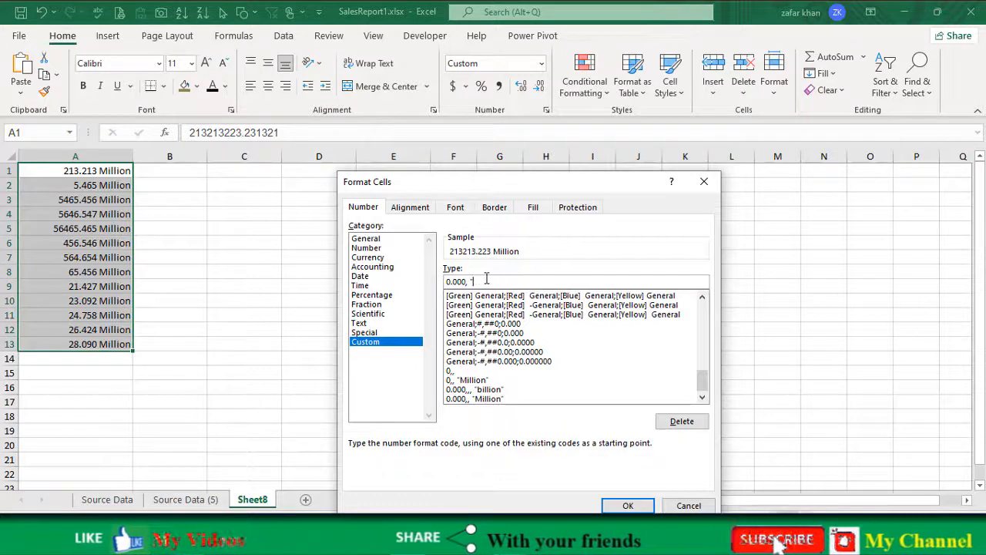
{"action": "type", "text": "Th"}
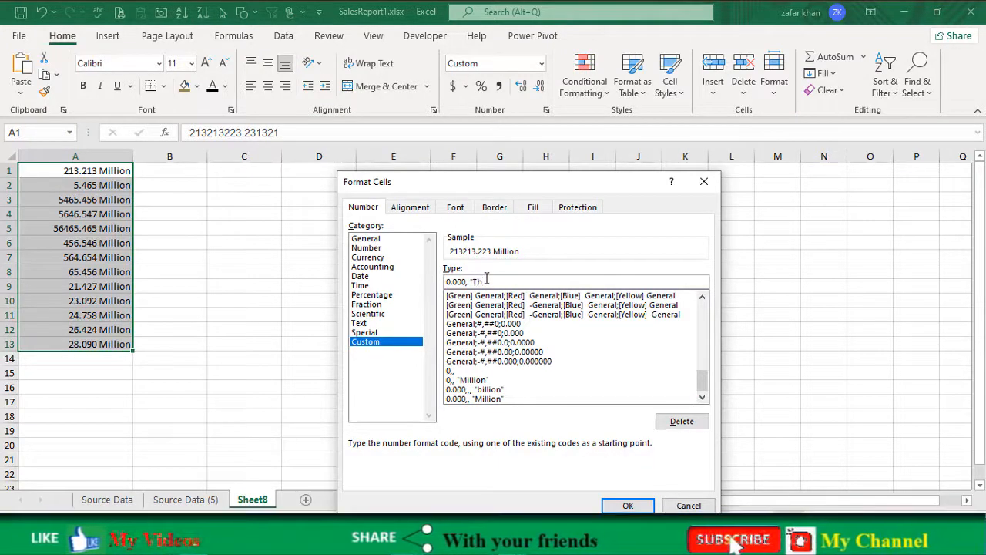
{"action": "type", "text": "ousand\""}
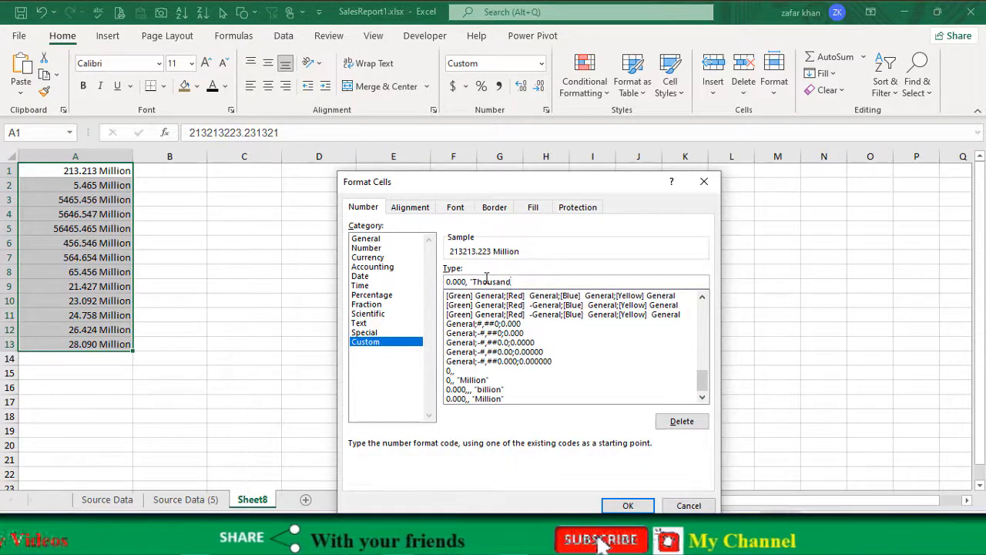
{"action": "left_click", "coordinate": [628, 506]}
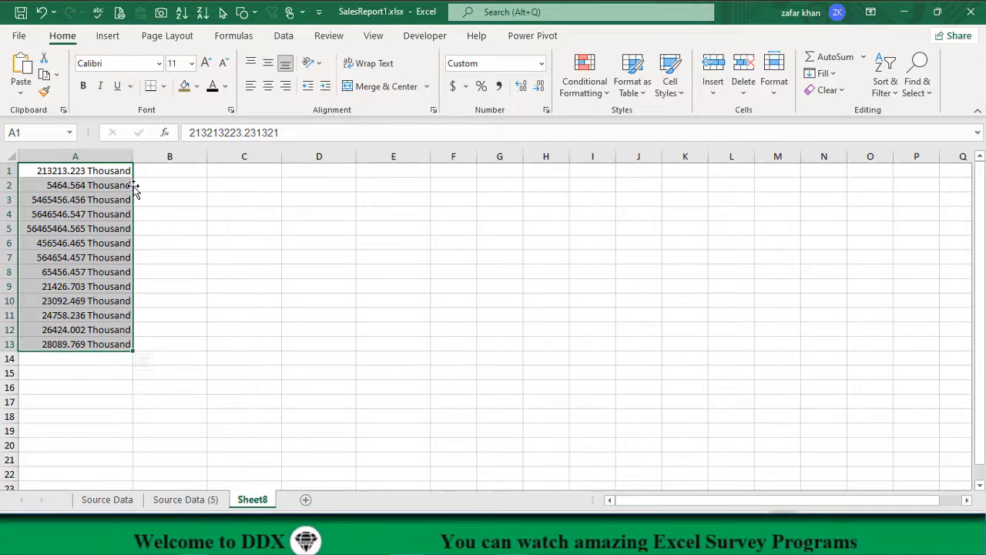
Remove the decimals from the "Thousand" custom format of cells A1:A13 and check the stored values of A3 and A1.
{"action": "key", "text": "ctrl+1"}
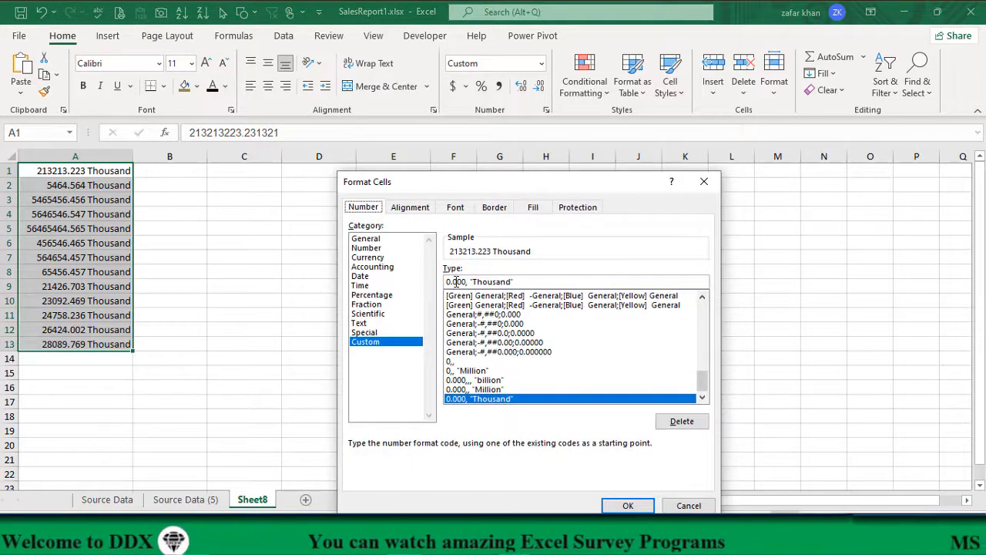
{"action": "key", "text": "Delete"}
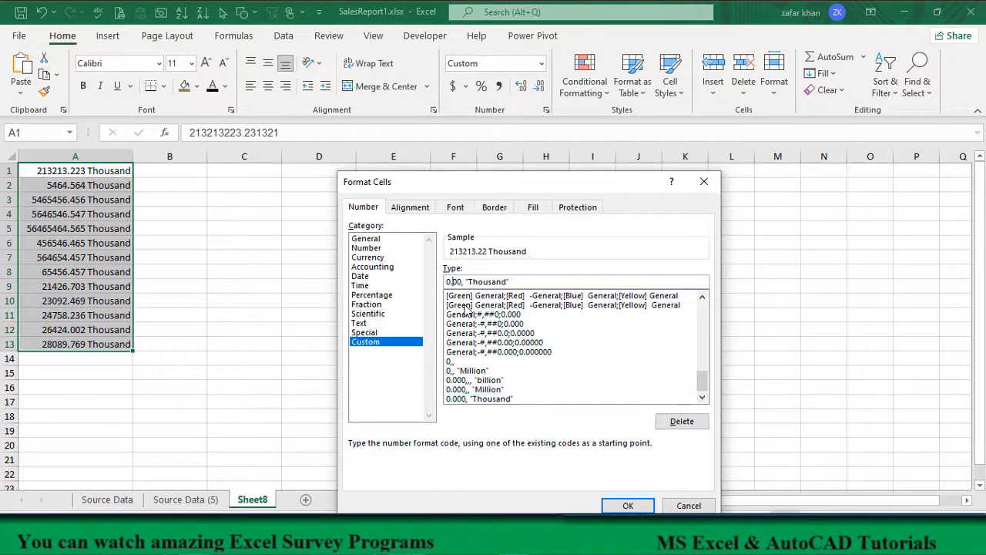
{"action": "key", "text": "Return"}
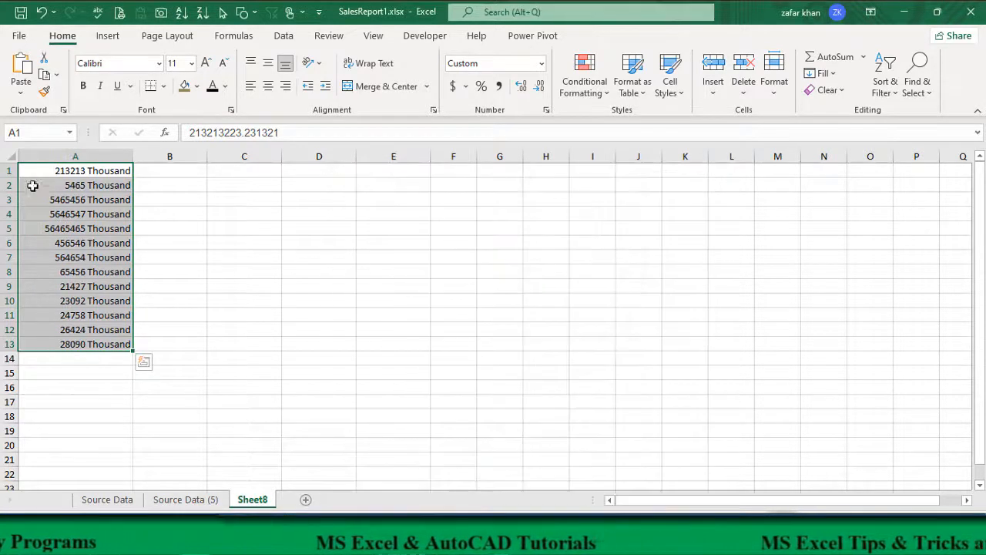
{"action": "left_click", "coordinate": [108, 201]}
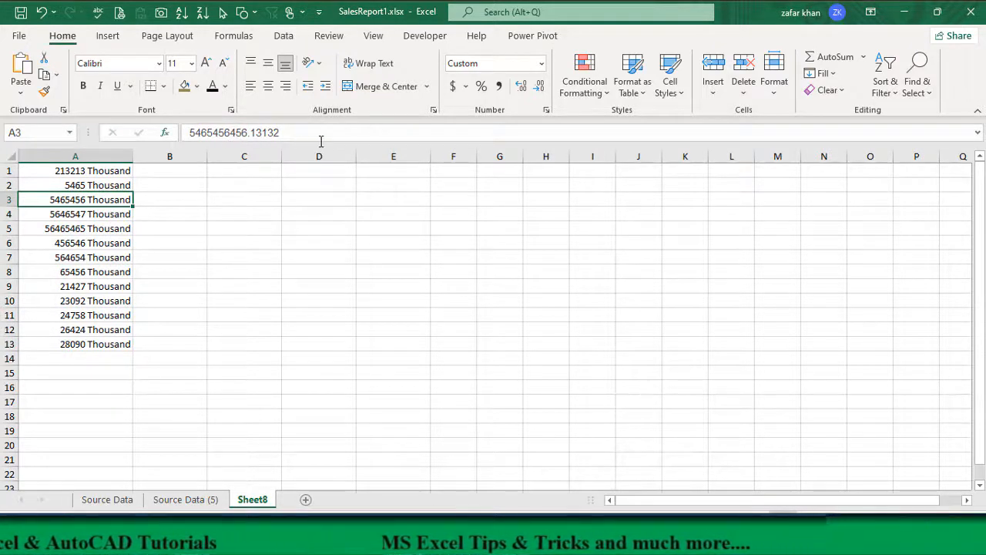
{"action": "left_click", "coordinate": [93, 170]}
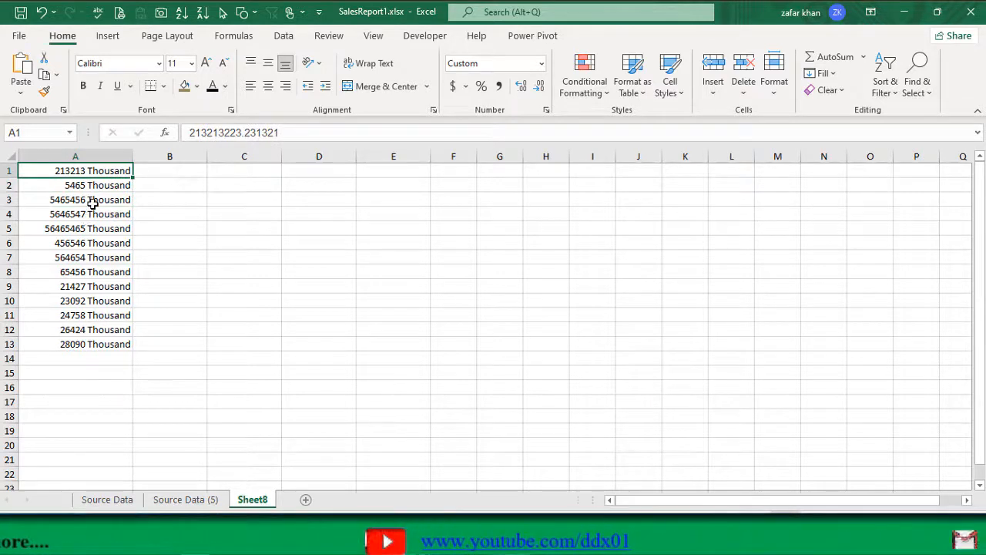
Enter a formula in B1 that doubles the value of A1, and check the stored values of A1 to A3.
{"action": "left_click", "coordinate": [197, 172]}
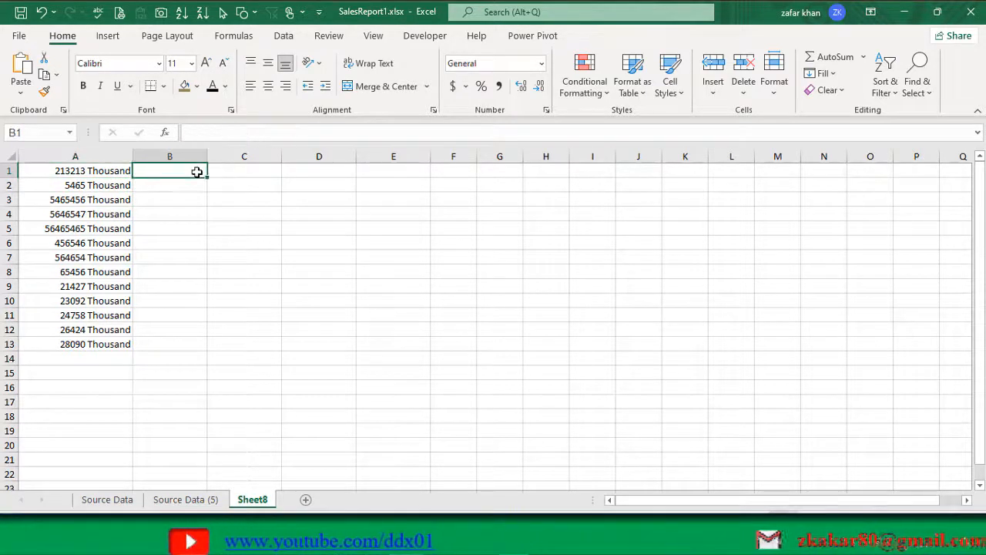
{"action": "type", "text": "="}
{"action": "key", "text": "Left"}
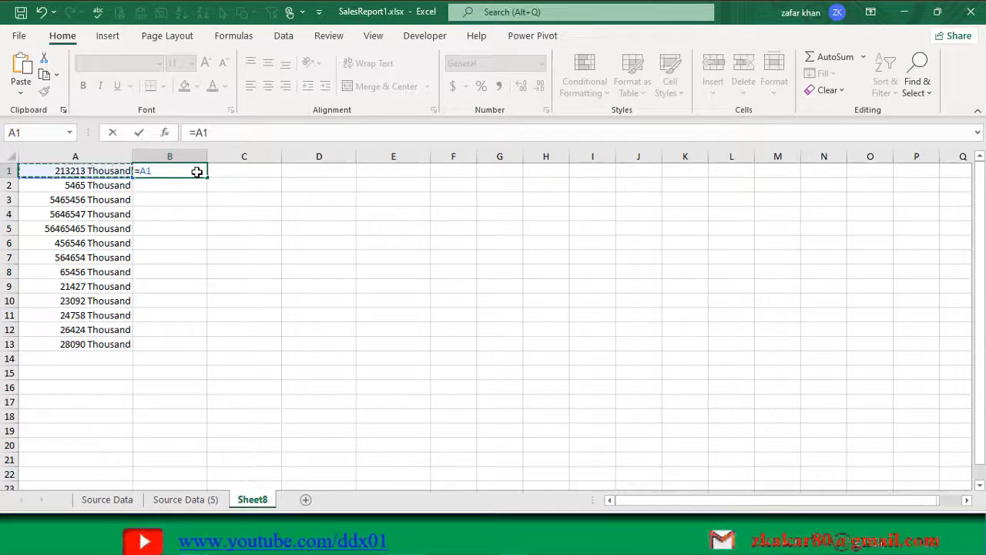
{"action": "key", "text": "Return"}
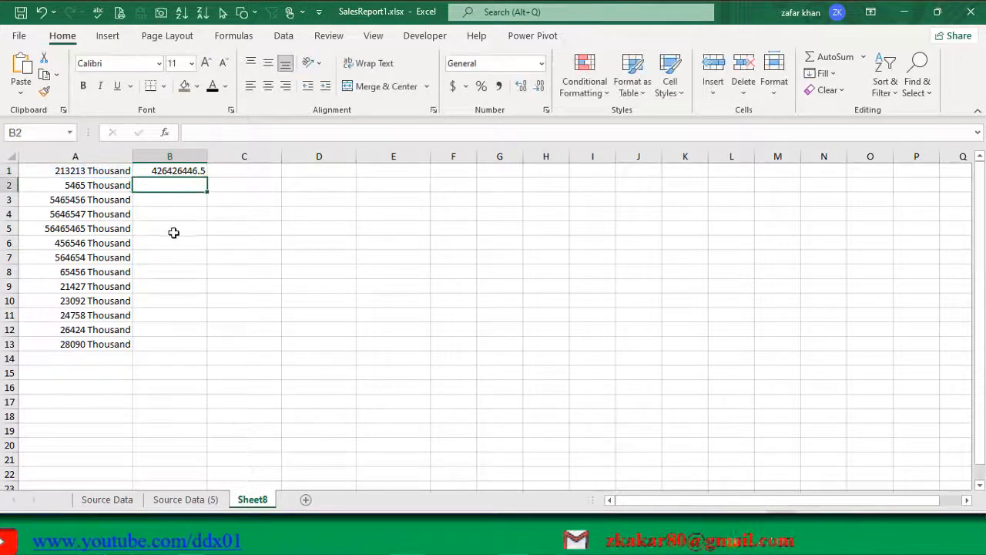
{"action": "left_click", "coordinate": [67, 168]}
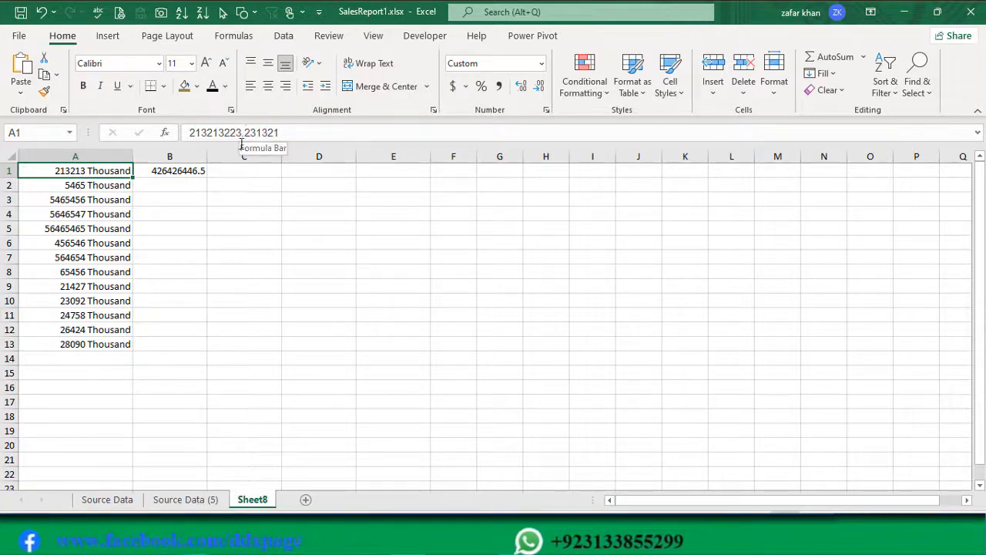
{"action": "left_click", "coordinate": [111, 187]}
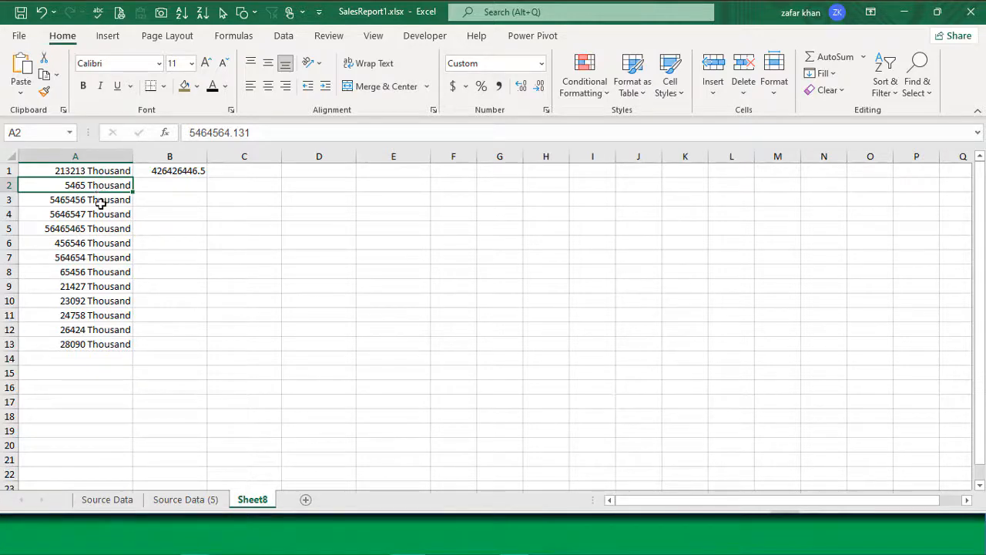
{"action": "left_click", "coordinate": [101, 202]}
Clear the contents of cells A1:B13.
{"action": "left_click_drag", "start_coordinate": [105, 174], "coordinate": [127, 344]}
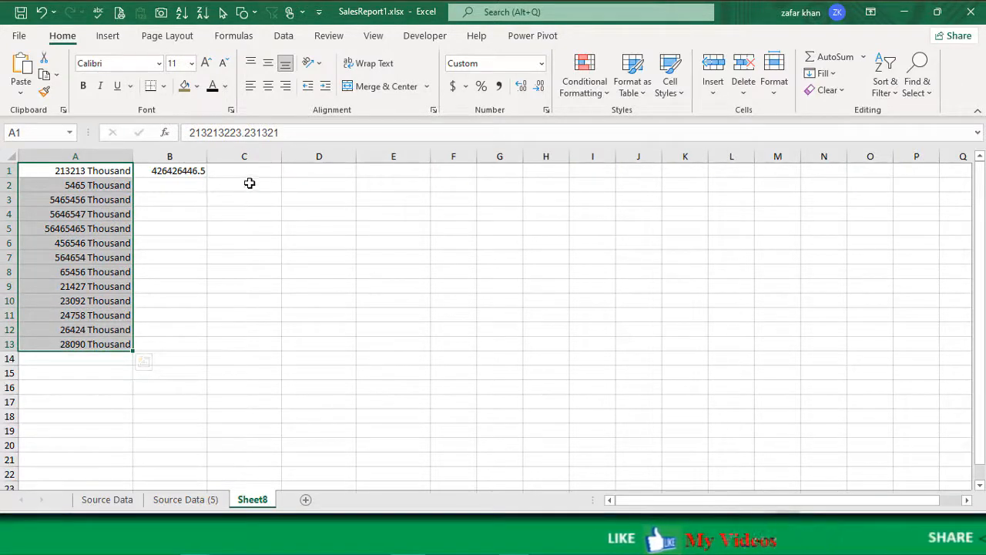
{"action": "left_click_drag", "start_coordinate": [244, 167], "coordinate": [262, 346]}
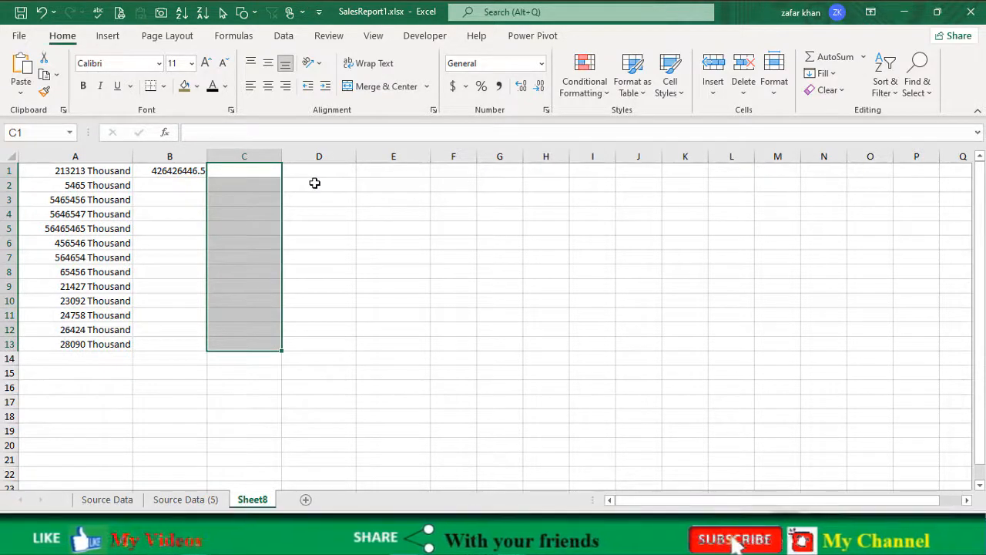
{"action": "left_click", "coordinate": [106, 177]}
{"action": "left_click_drag", "start_coordinate": [106, 177], "coordinate": [155, 337]}
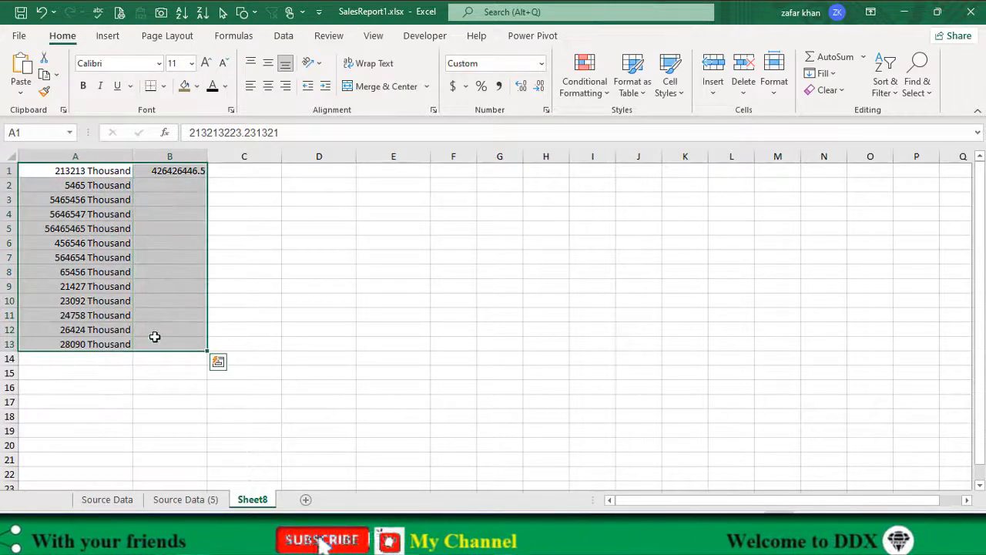
{"action": "key", "text": "Delete"}
Fill cells C1:C9 in order with 465465, 456564, -54654, -54564, 0, -564645, 0, Name and Name.
{"action": "left_click", "coordinate": [227, 170]}
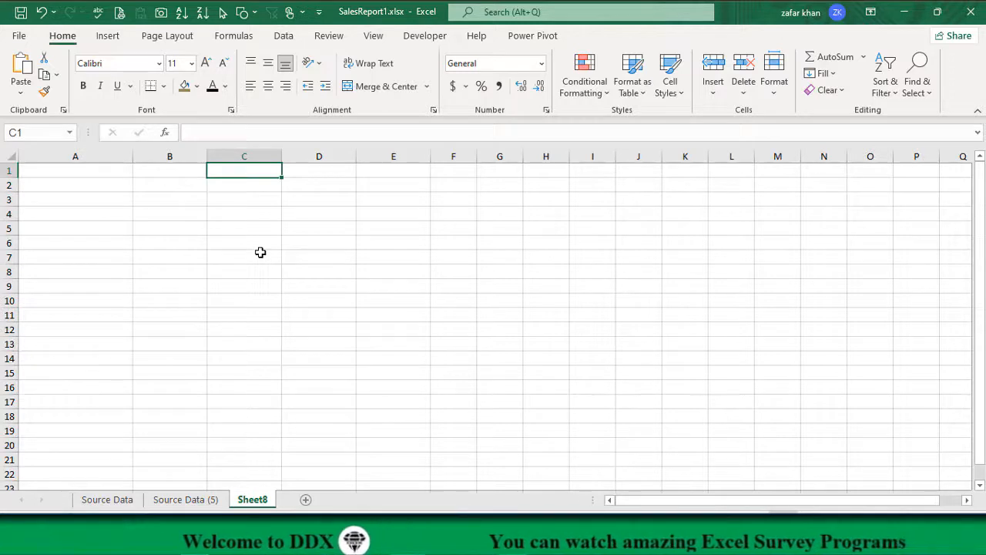
{"action": "type", "text": "465465"}
{"action": "key", "text": "Return"}
{"action": "type", "text": "456564"}
{"action": "key", "text": "Return"}
{"action": "type", "text": "-54654"}
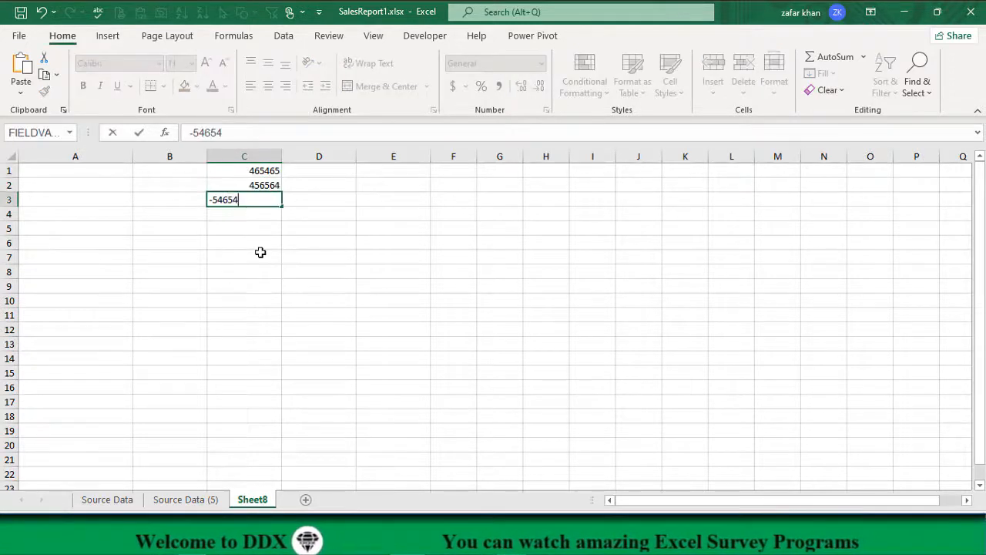
{"action": "key", "text": "Return"}
{"action": "type", "text": "-54564"}
{"action": "key", "text": "Return"}
{"action": "type", "text": "0"}
{"action": "key", "text": "Return"}
{"action": "type", "text": "-564645"}
{"action": "key", "text": "Return"}
{"action": "type", "text": "0"}
{"action": "key", "text": "Return"}
{"action": "type", "text": "Nam"}
Apply the custom number format "Positive";"Negative";"Zero";"Text" to cells C1:C9.
{"action": "left_click_drag", "start_coordinate": [254, 171], "coordinate": [254, 283]}
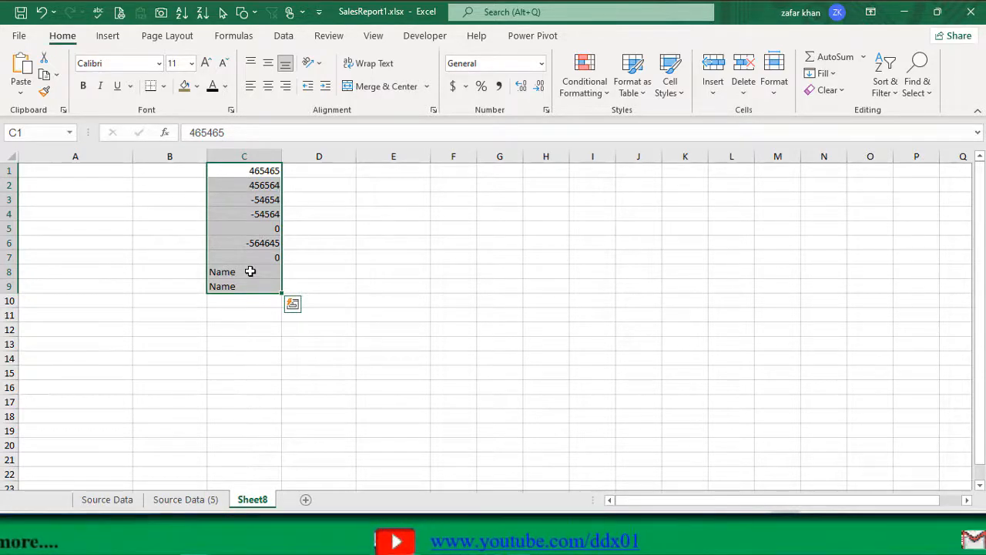
{"action": "key", "text": "ctrl+1"}
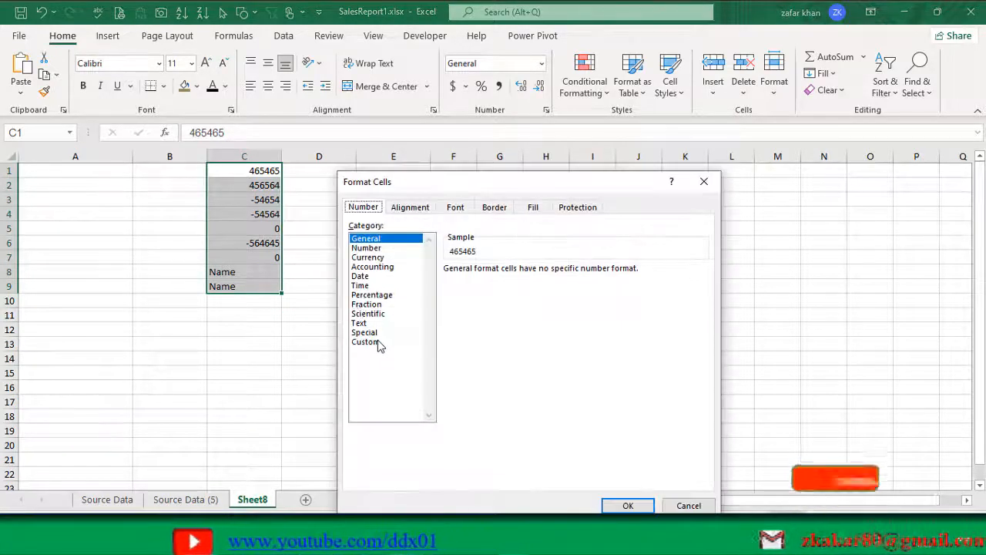
{"action": "left_click", "coordinate": [376, 341]}
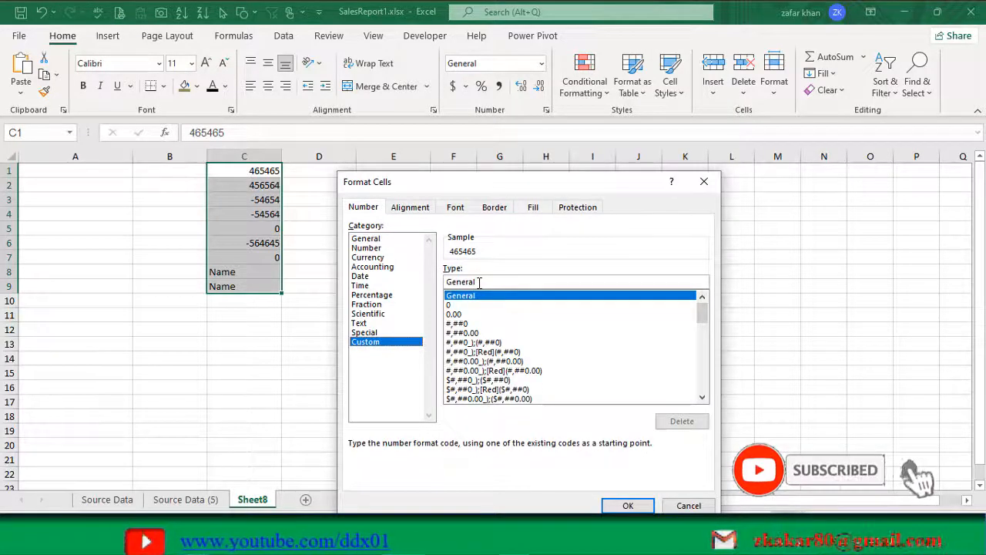
{"action": "left_click_drag", "start_coordinate": [480, 282], "coordinate": [432, 285]}
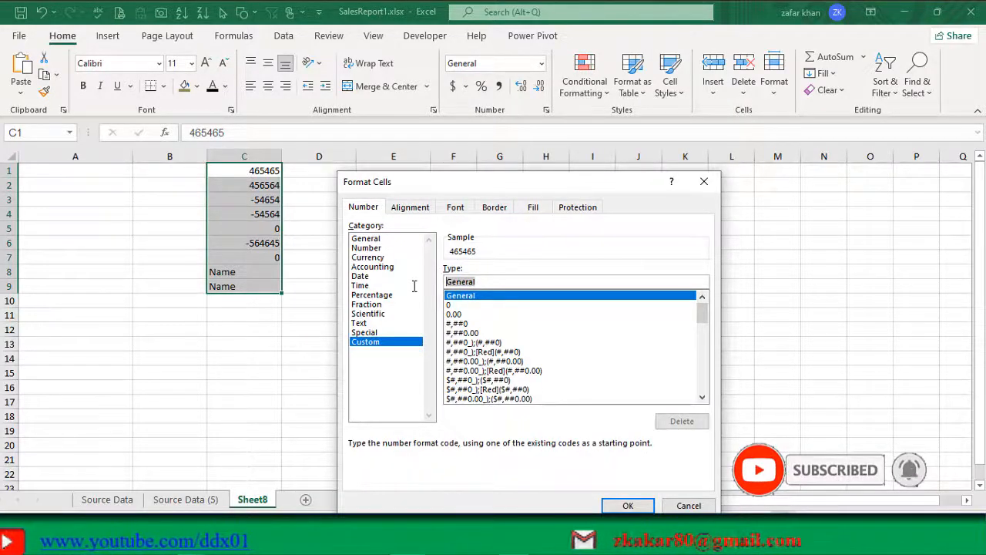
{"action": "type", "text": "\""}
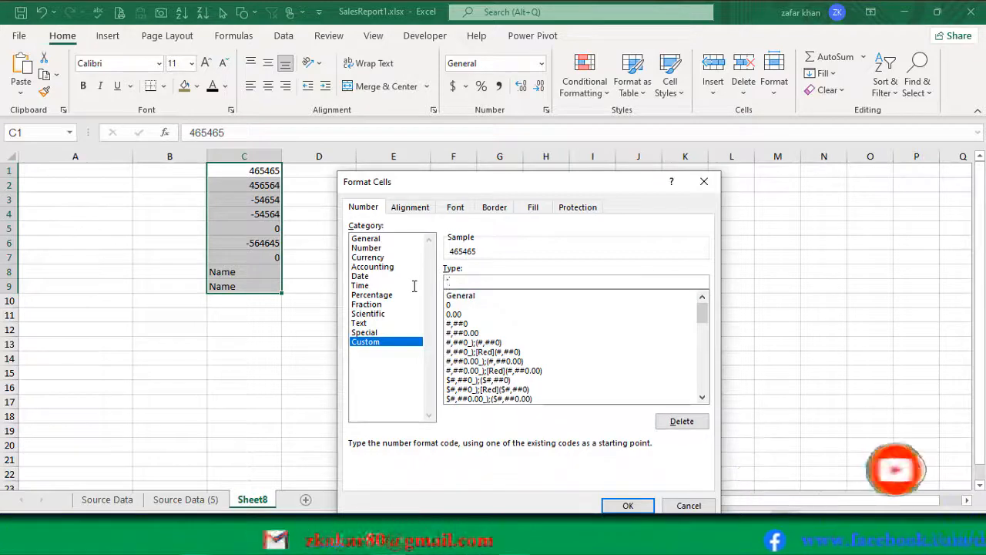
{"action": "type", "text": "Positi"}
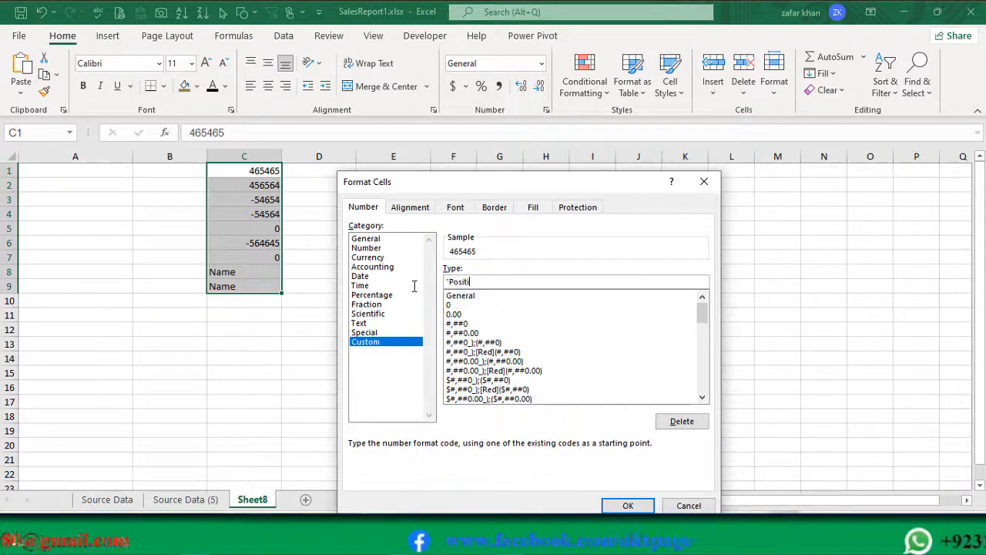
{"action": "type", "text": "ve\""}
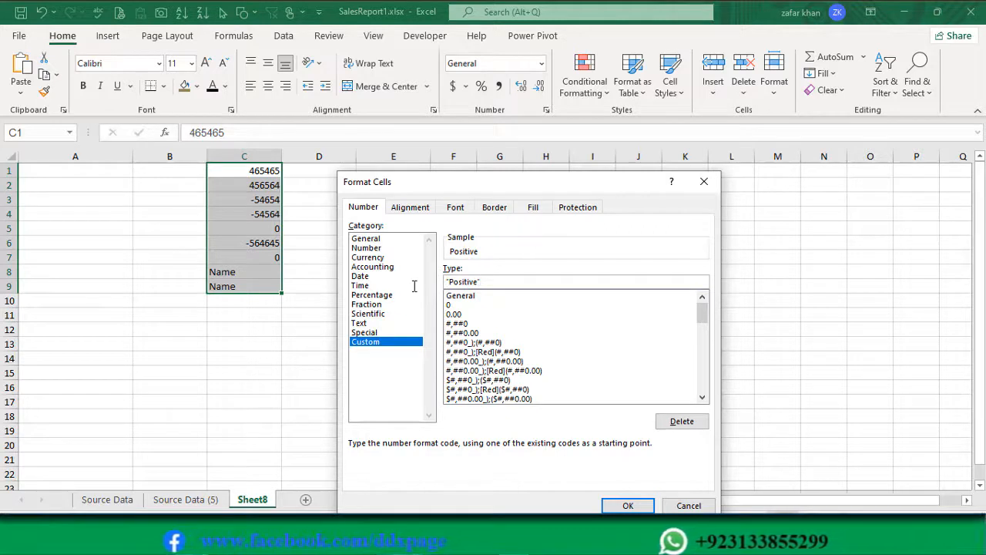
{"action": "type", "text": ";\""}
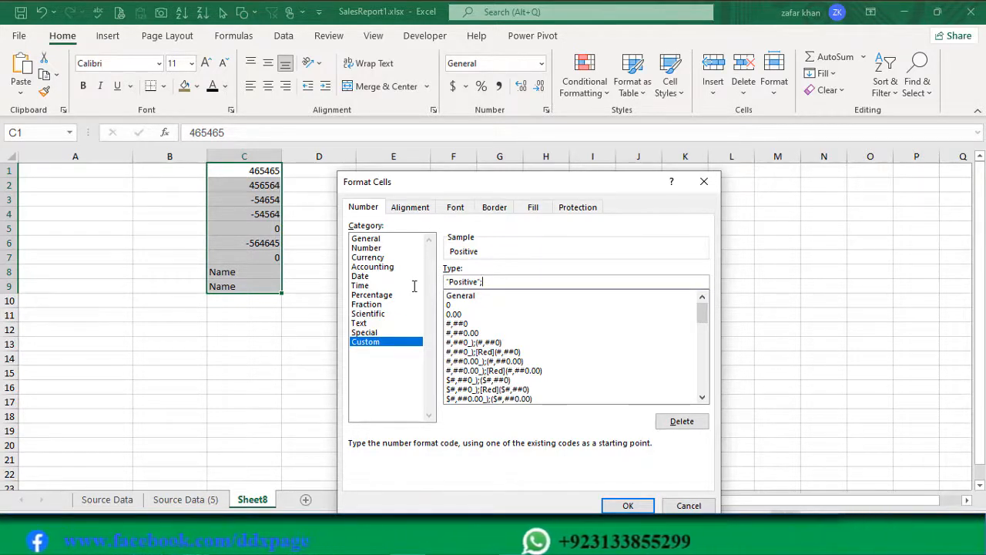
{"action": "type", "text": "Negati"}
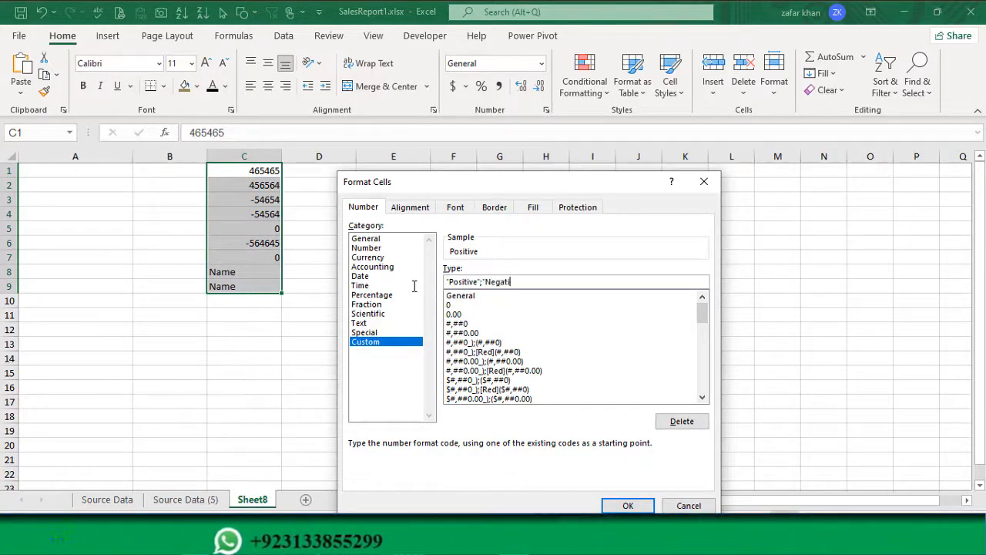
{"action": "type", "text": "ve\";\"Z"}
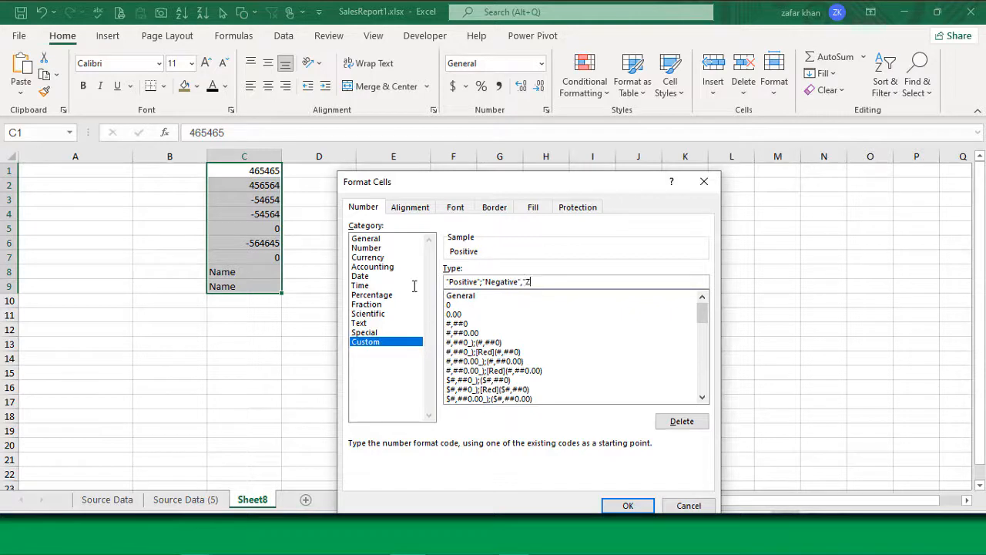
{"action": "type", "text": "ero\";"}
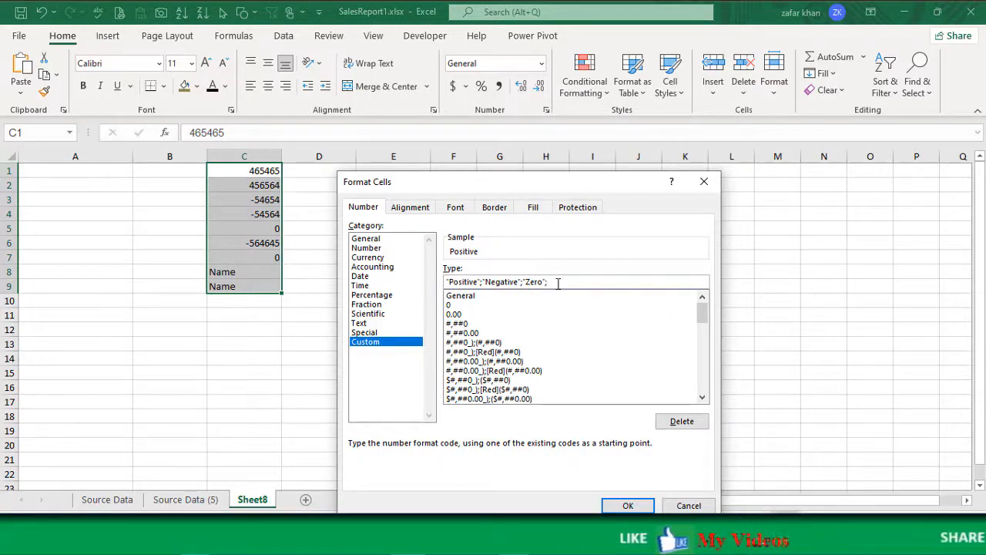
{"action": "type", "text": "\""}
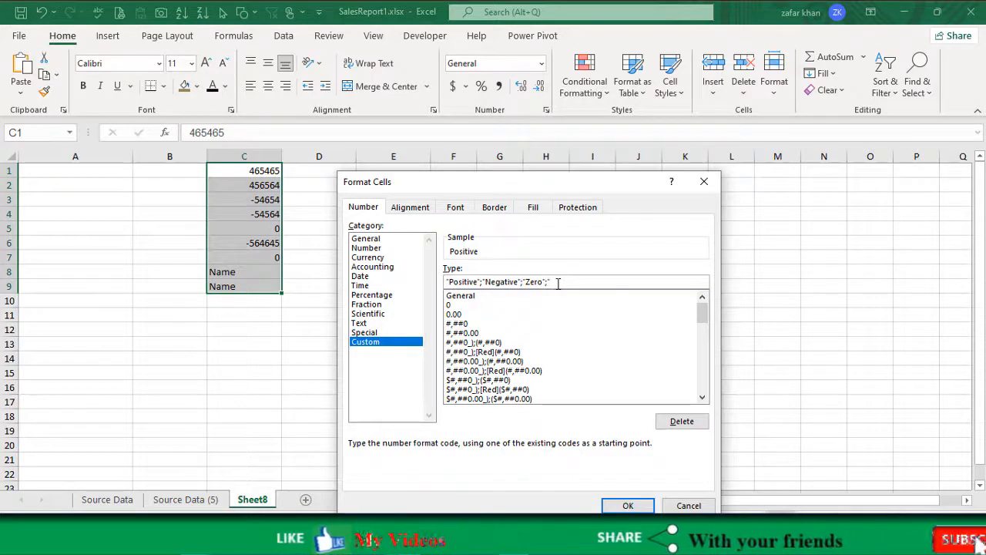
{"action": "type", "text": "Text\""}
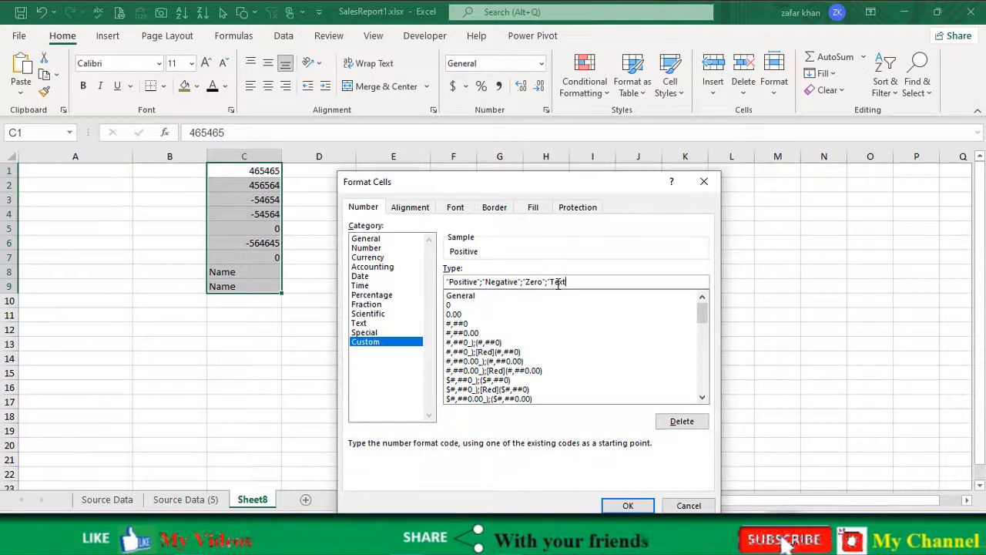
{"action": "left_click", "coordinate": [628, 505]}
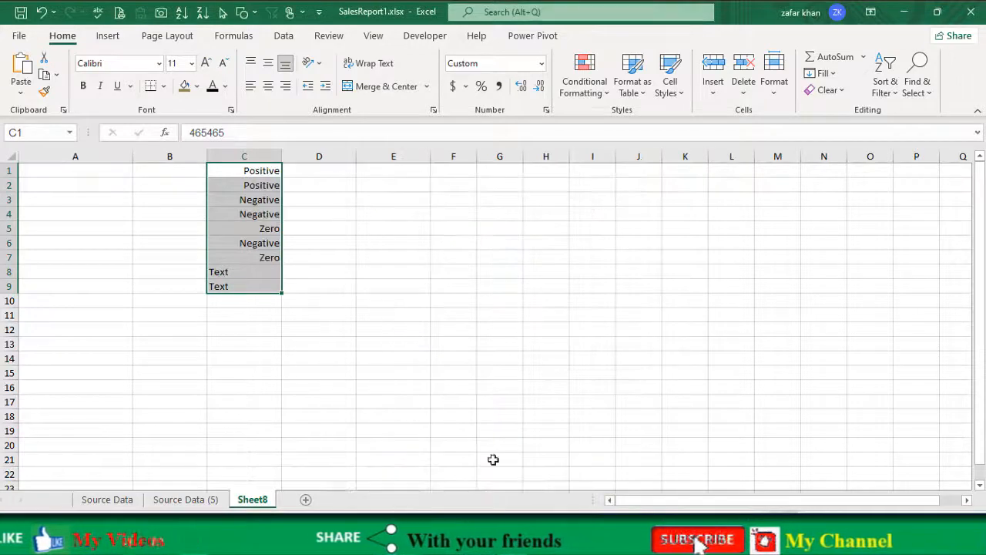
Check the stored values behind the labels in cells C1 to C7, one by one.
{"action": "left_click", "coordinate": [249, 166]}
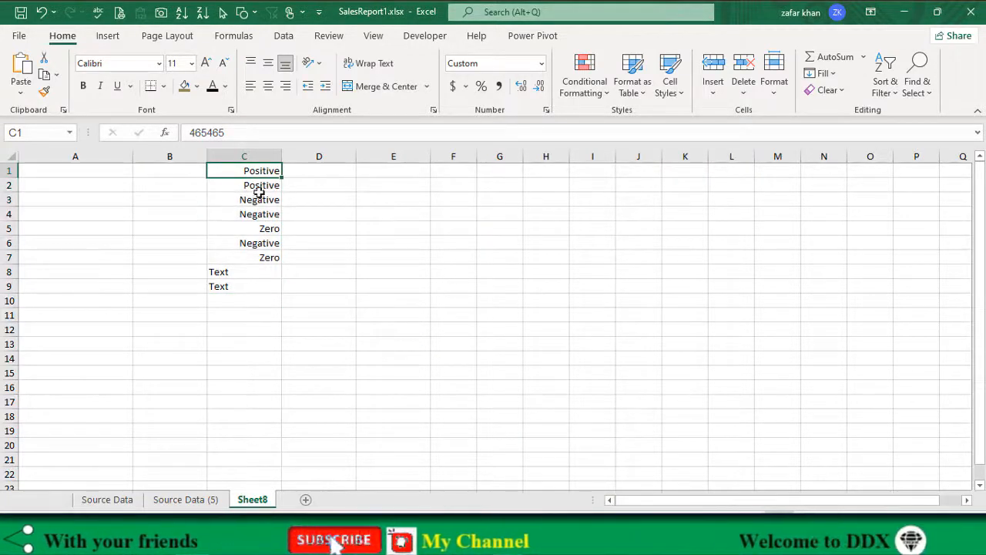
{"action": "left_click", "coordinate": [252, 188]}
{"action": "left_click", "coordinate": [254, 202]}
{"action": "left_click", "coordinate": [254, 216]}
{"action": "left_click", "coordinate": [263, 230]}
{"action": "left_click", "coordinate": [264, 243]}
{"action": "left_click", "coordinate": [264, 257]}
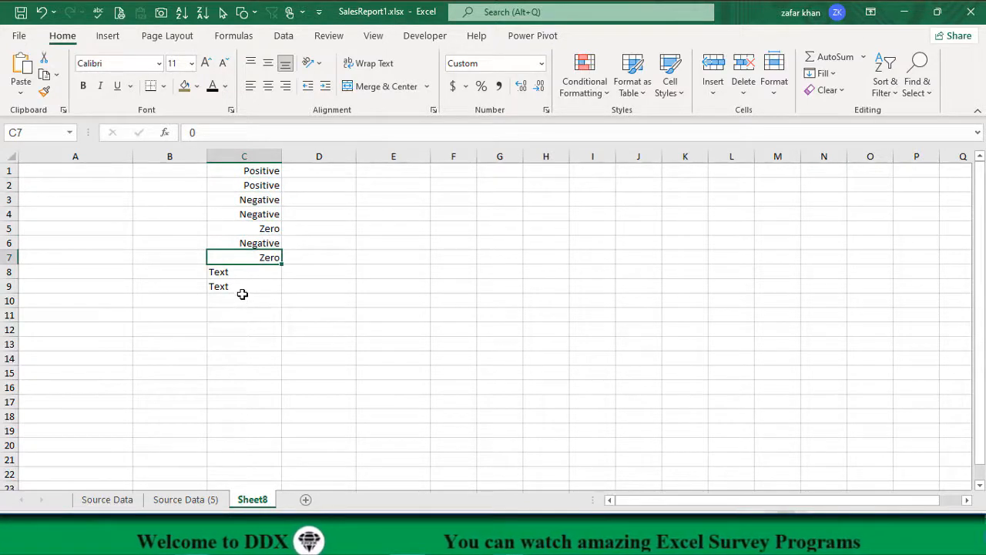
Replace the values in cells C1 to C3 with A, -5656 and 0, in order.
{"action": "left_click", "coordinate": [243, 171]}
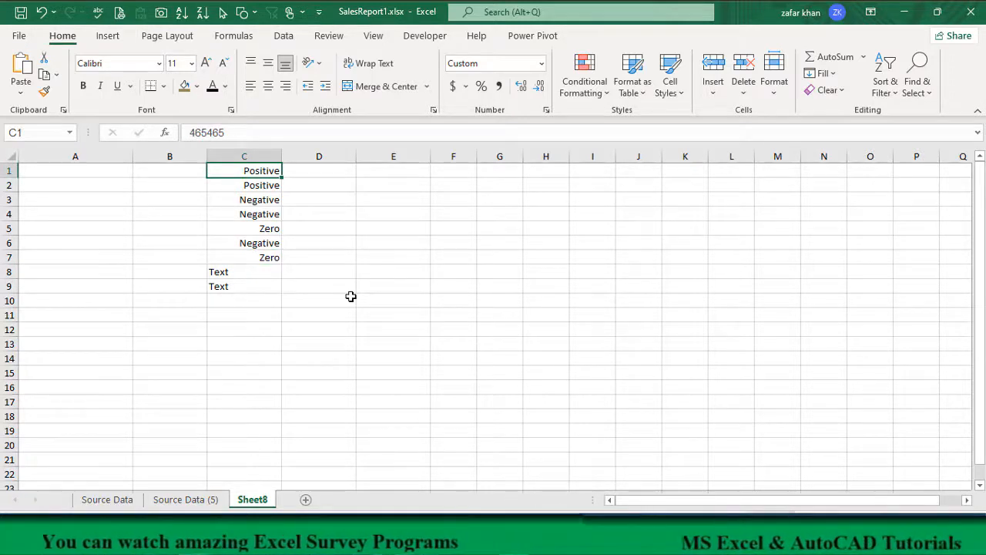
{"action": "type", "text": "A"}
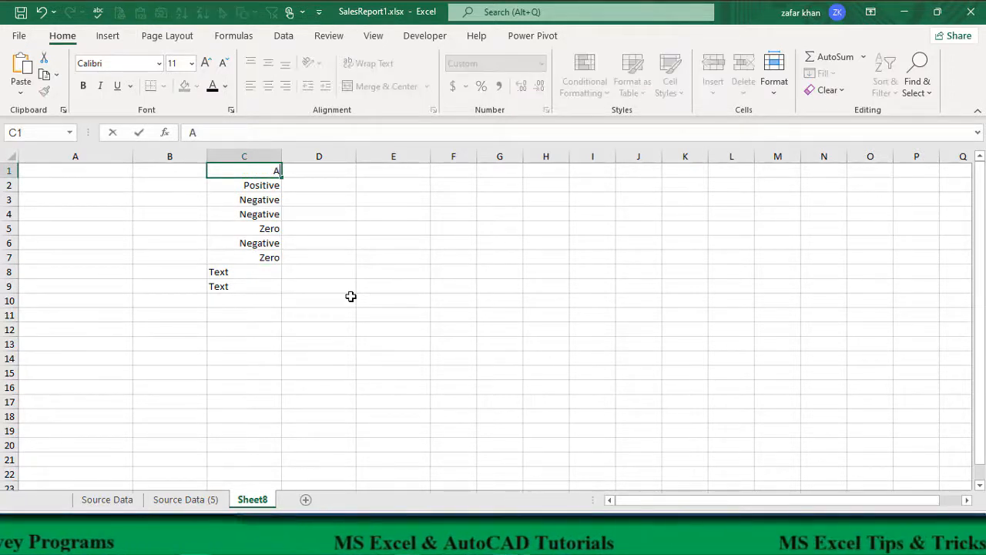
{"action": "key", "text": "Return"}
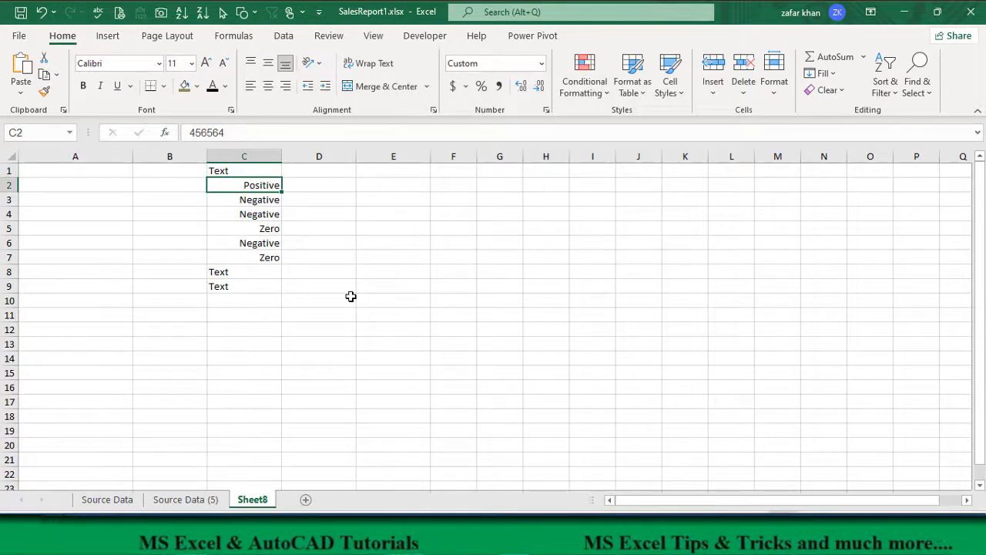
{"action": "type", "text": "-5656"}
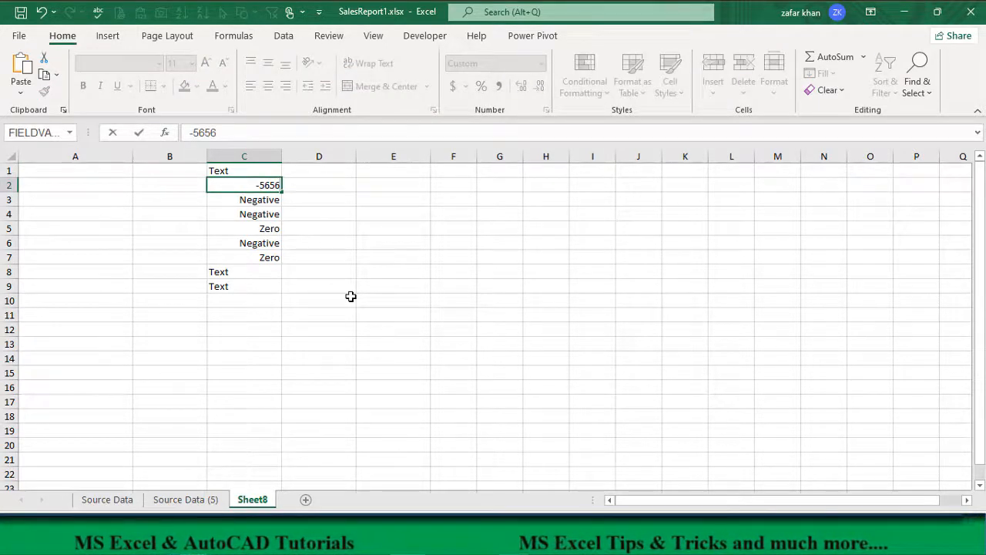
{"action": "key", "text": "Return"}
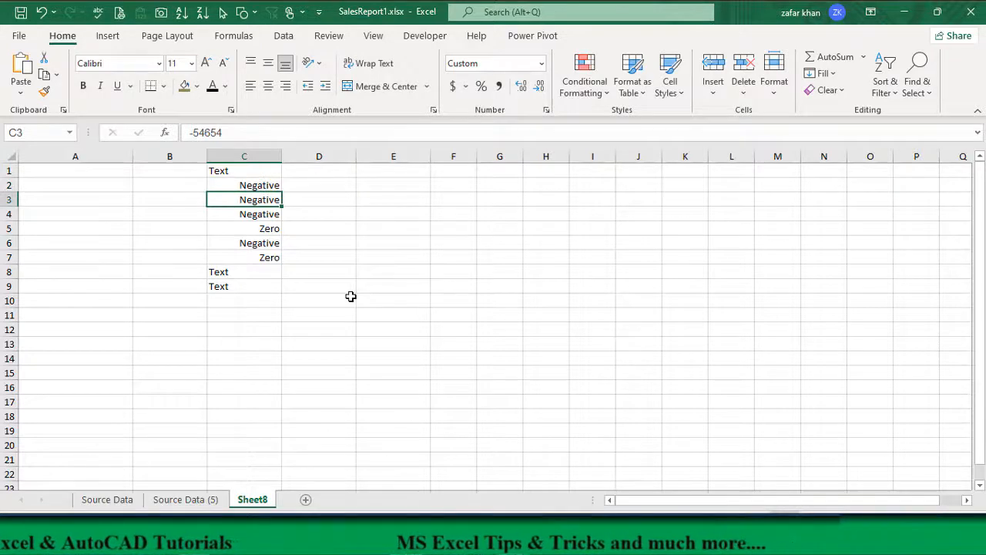
{"action": "type", "text": "0"}
{"action": "key", "text": "Return"}
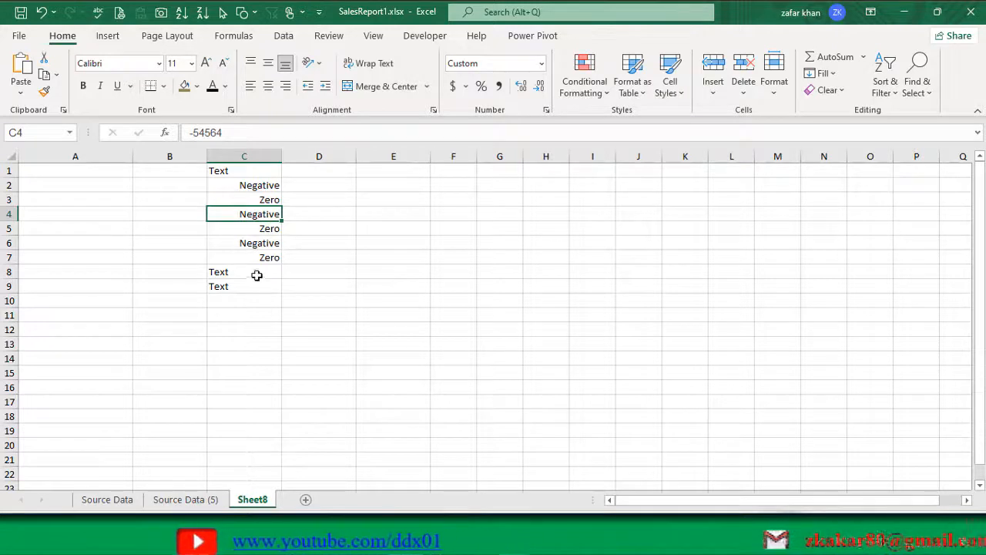
Change the custom number format of cells C1:C9 to "Positive" 0 ;"Negative" -0 ;"Zero" 0;"Text" @.
{"action": "left_click_drag", "start_coordinate": [257, 168], "coordinate": [260, 277]}
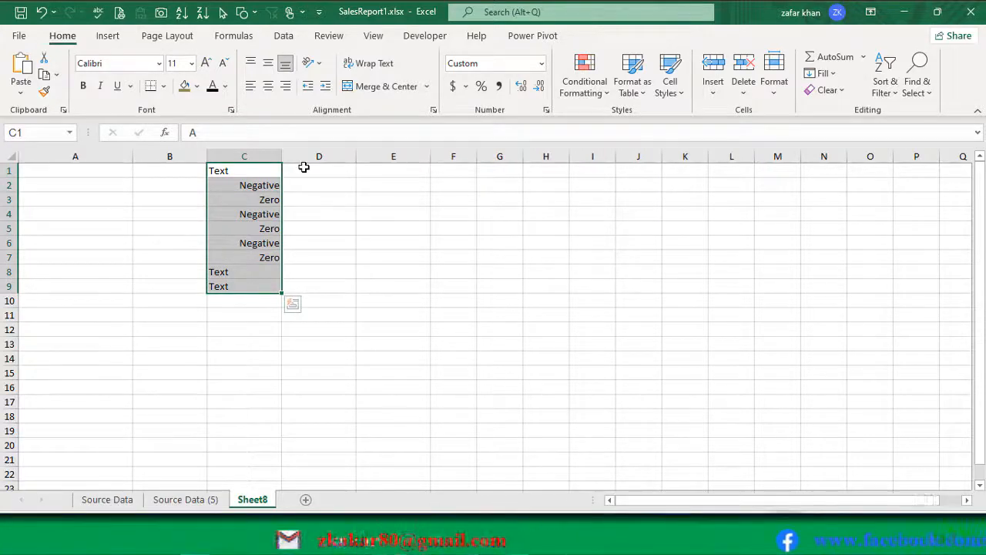
{"action": "key", "text": "ctrl+1"}
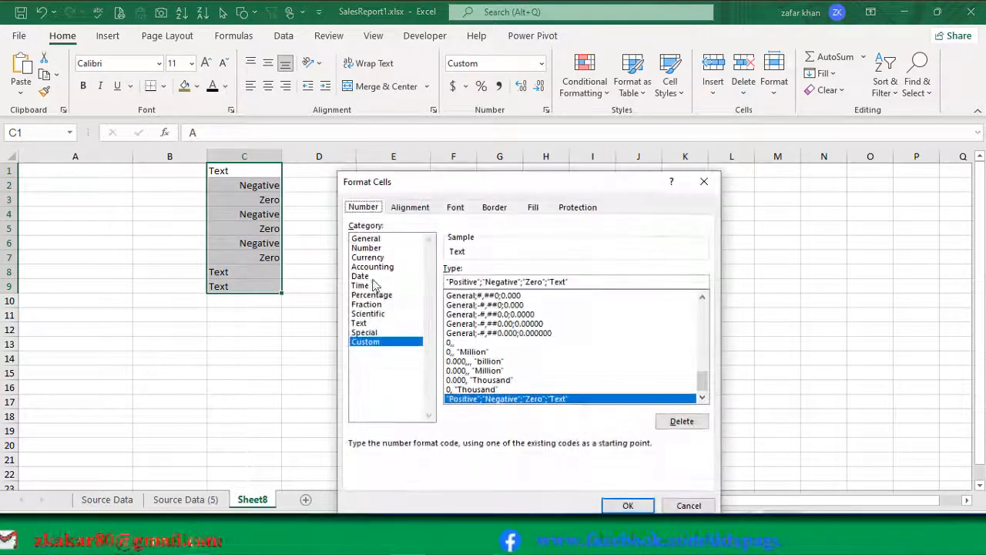
{"action": "left_click", "coordinate": [480, 281]}
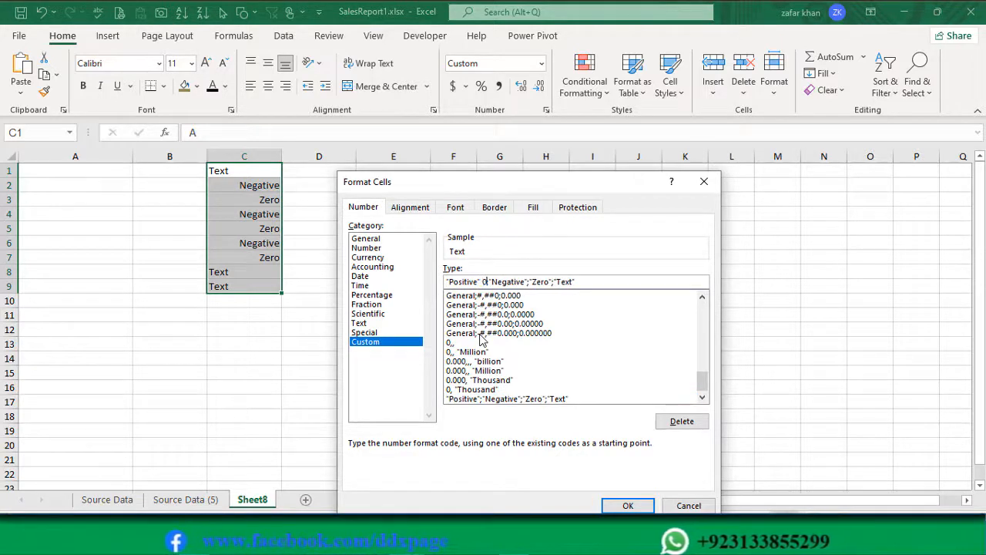
{"action": "type", "text": "0"}
{"action": "key", "text": "Right"}
{"action": "key", "text": "Right"}
{"action": "key", "text": "Right"}
{"action": "key", "text": "Right"}
{"action": "key", "text": "Right"}
{"action": "key", "text": "Right"}
{"action": "key", "text": "Right"}
{"action": "key", "text": "Right"}
{"action": "key", "text": "Right"}
{"action": "key", "text": "Right"}
{"action": "key", "text": "Right"}
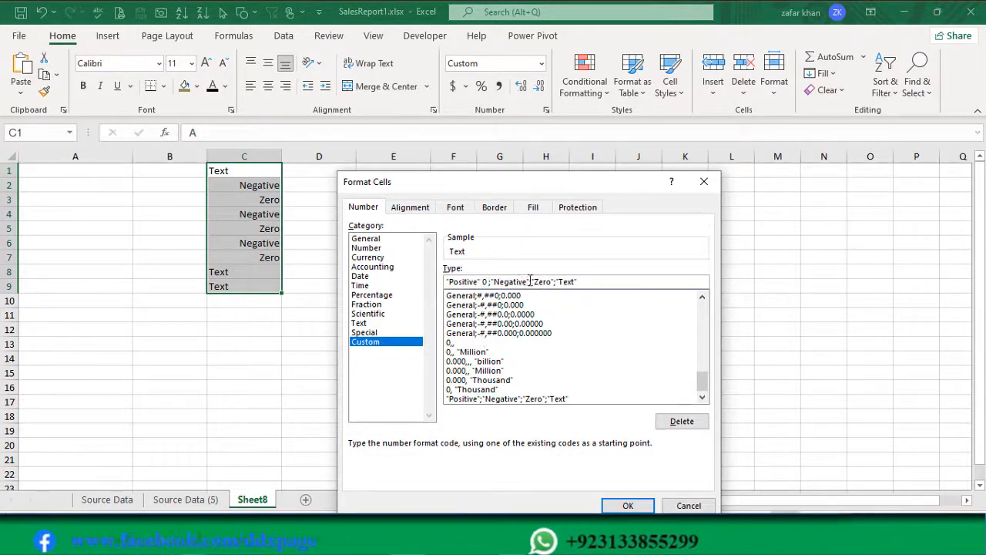
{"action": "type", "text": "-0"}
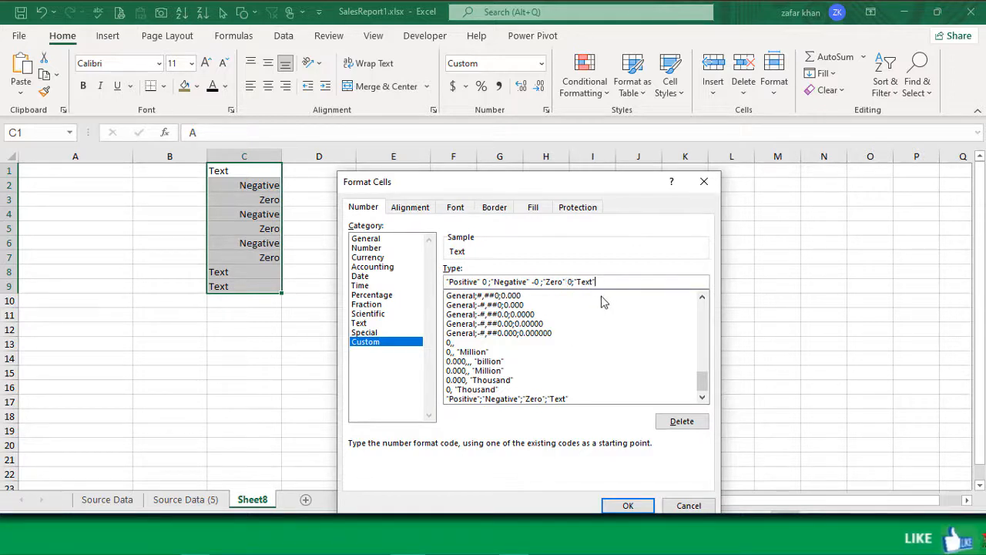
{"action": "type", "text": "@"}
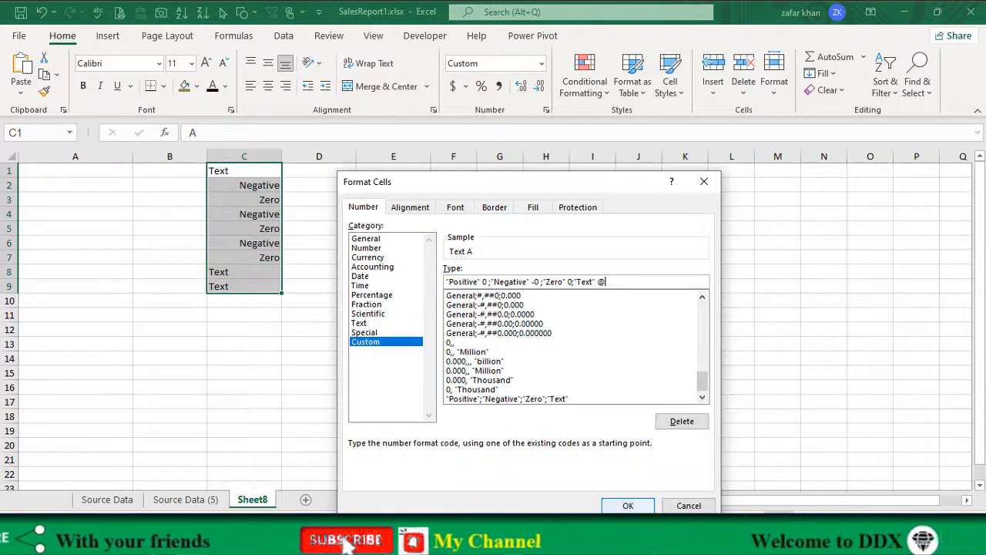
{"action": "left_click", "coordinate": [628, 506]}
Compare the displayed labels with the stored values in cells C1 to C9, one by one.
{"action": "left_click", "coordinate": [236, 171]}
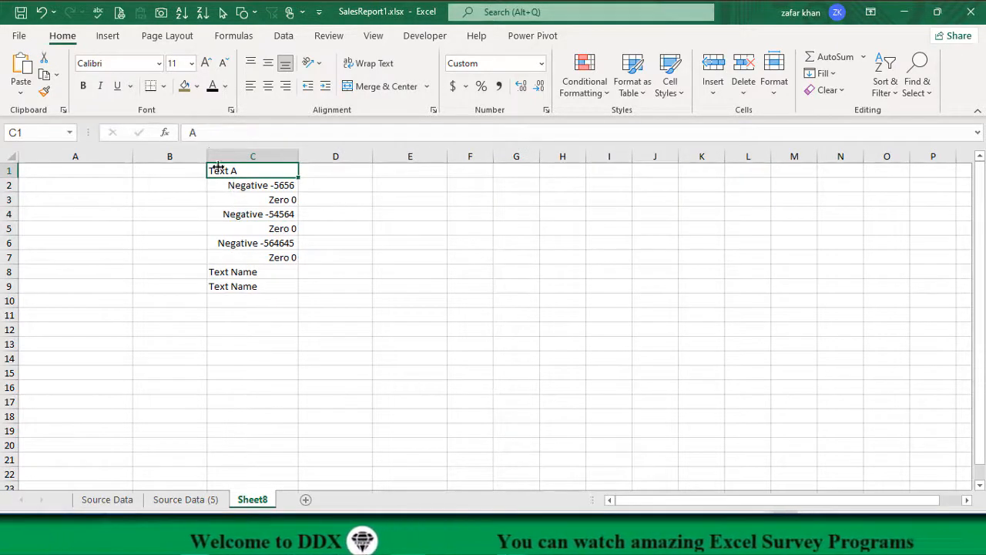
{"action": "left_click", "coordinate": [252, 186]}
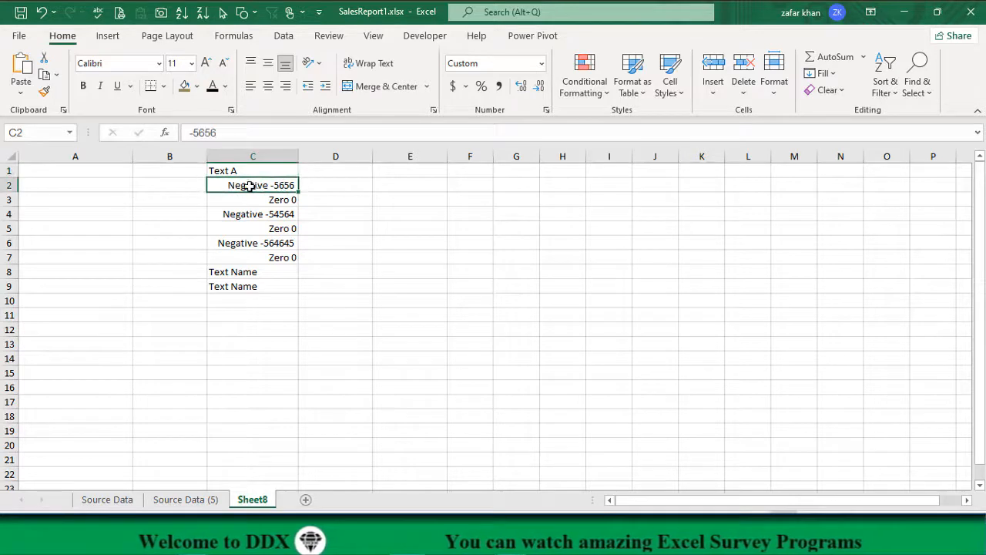
{"action": "left_click", "coordinate": [292, 201]}
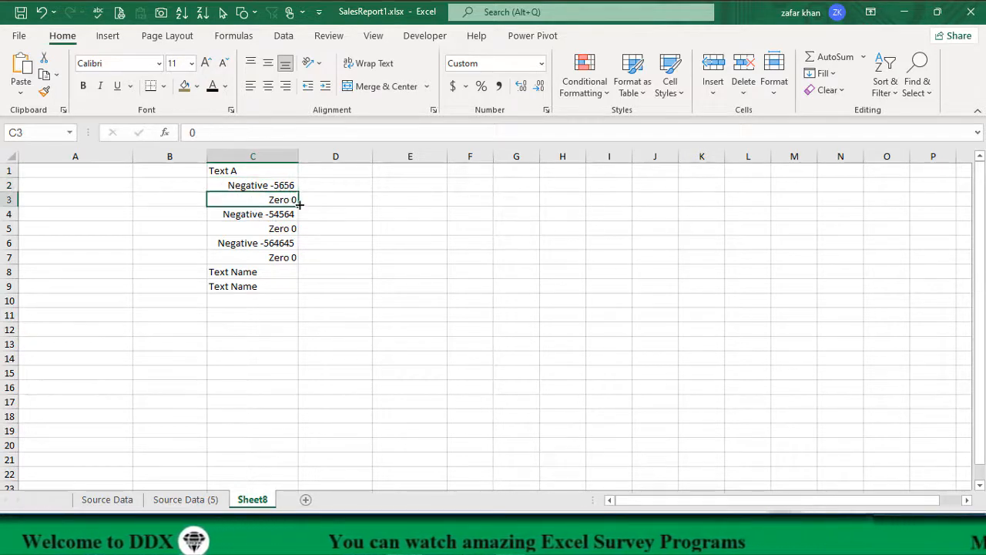
{"action": "left_click", "coordinate": [272, 214]}
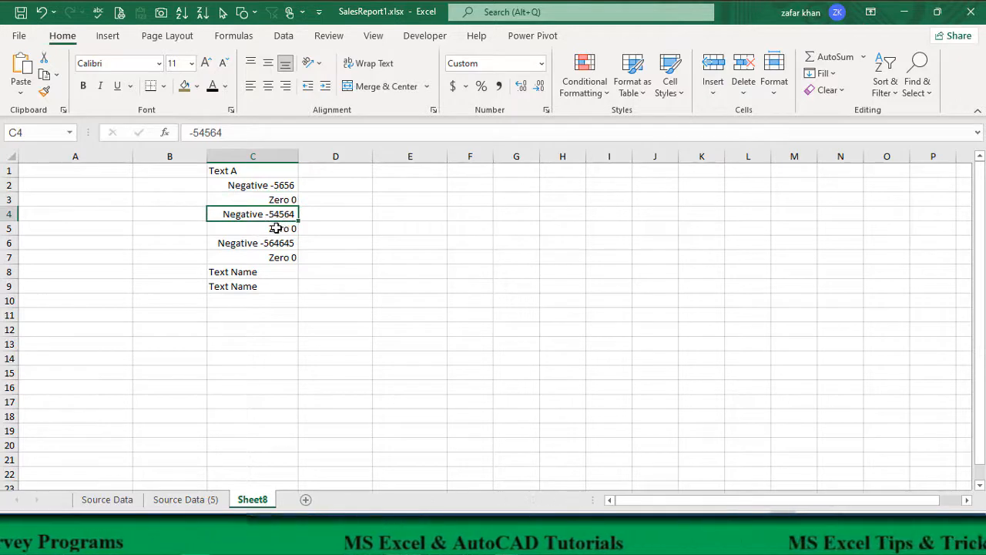
{"action": "left_click", "coordinate": [275, 228]}
{"action": "left_click", "coordinate": [249, 242]}
{"action": "left_click", "coordinate": [286, 257]}
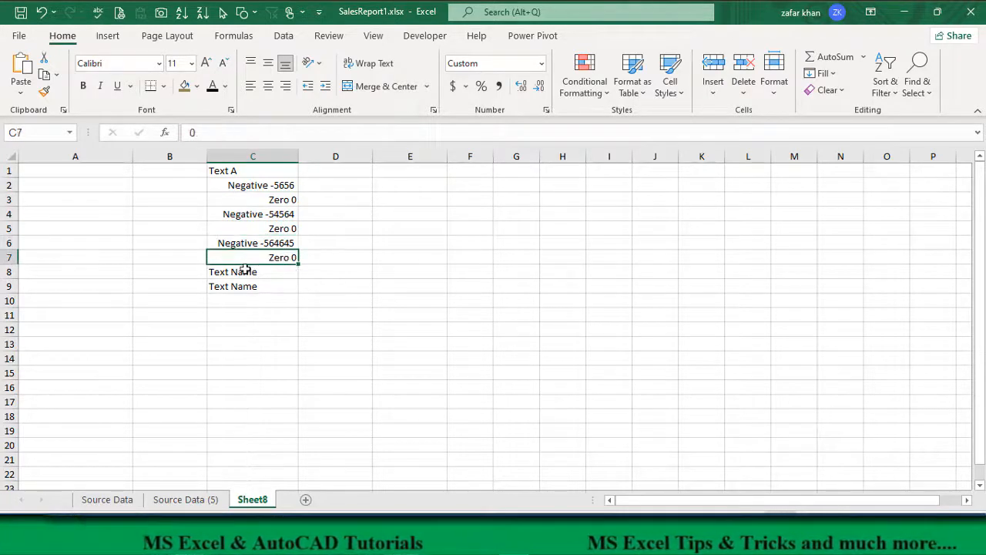
{"action": "left_click", "coordinate": [244, 271]}
{"action": "left_click", "coordinate": [243, 286]}
{"action": "left_click", "coordinate": [249, 272]}
{"action": "left_click", "coordinate": [248, 286]}
{"action": "left_click", "coordinate": [242, 272]}
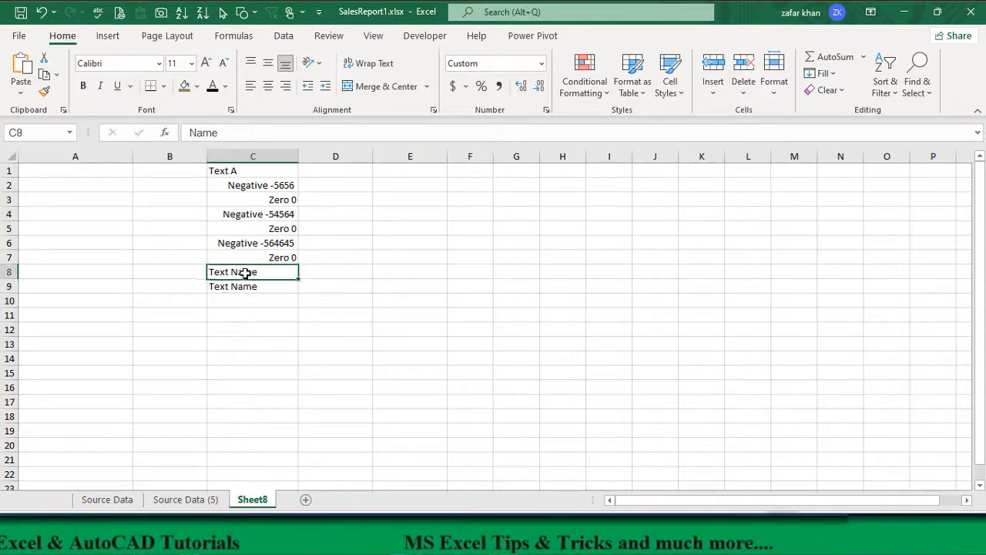
Set cell C5 to 5656, C3 to 123 and C1 to -54654.
{"action": "left_click", "coordinate": [245, 233]}
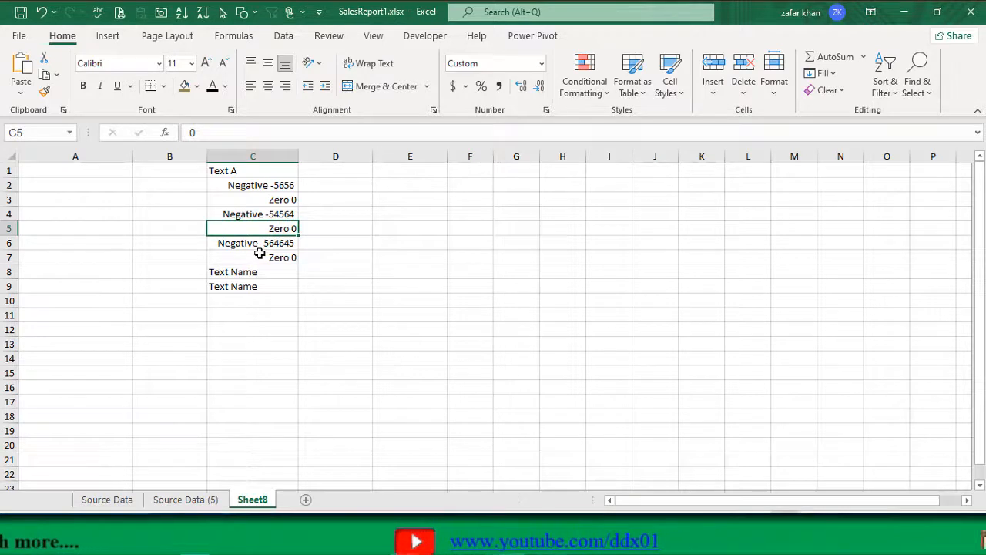
{"action": "type", "text": "56"}
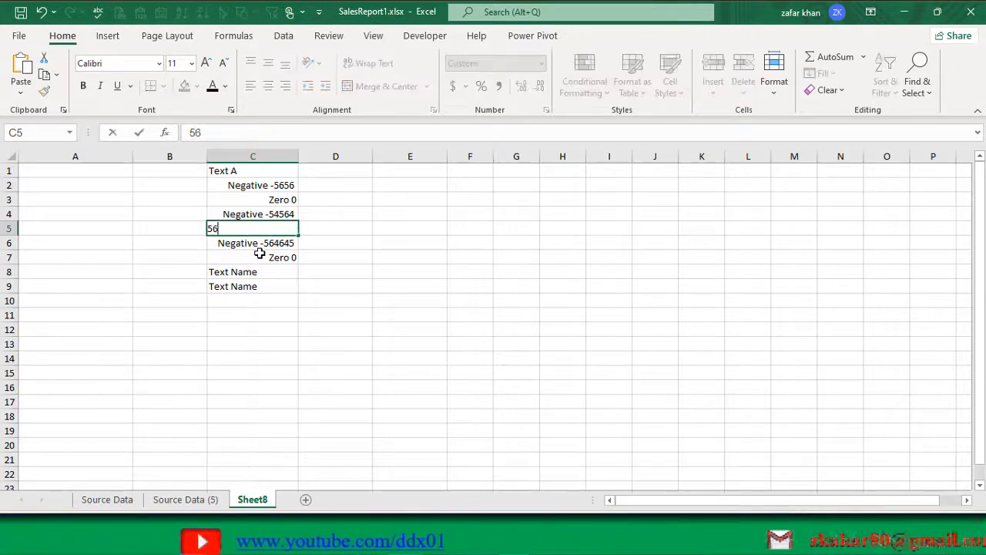
{"action": "key", "text": "Return"}
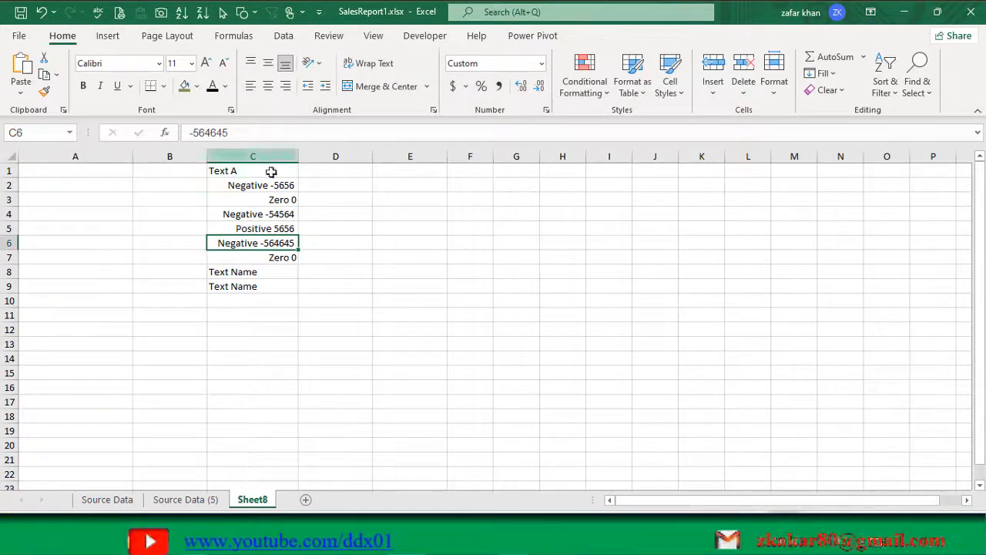
{"action": "left_click", "coordinate": [271, 200]}
{"action": "type", "text": "123"}
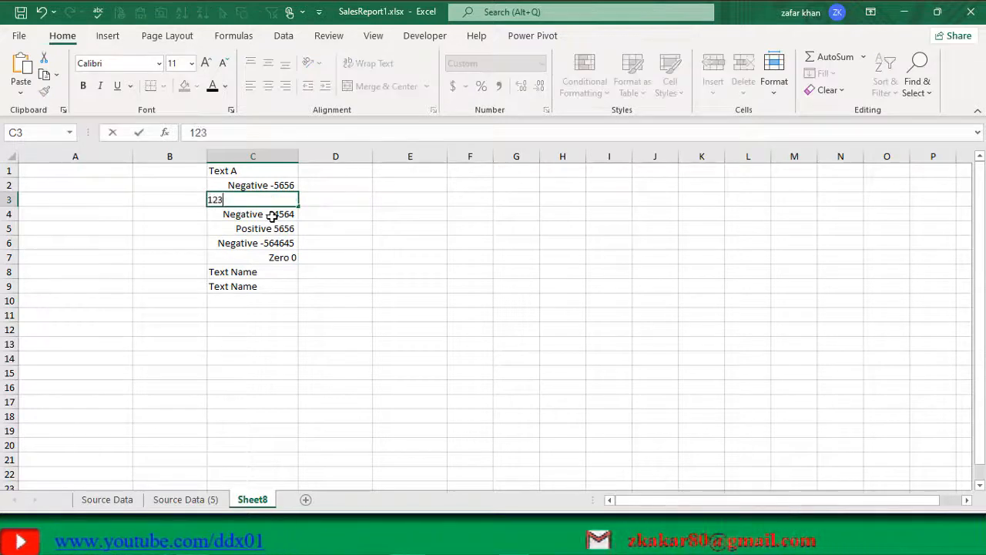
{"action": "key", "text": "Up"}
{"action": "key", "text": "Up"}
{"action": "type", "text": "-54654"}
{"action": "key", "text": "Return"}
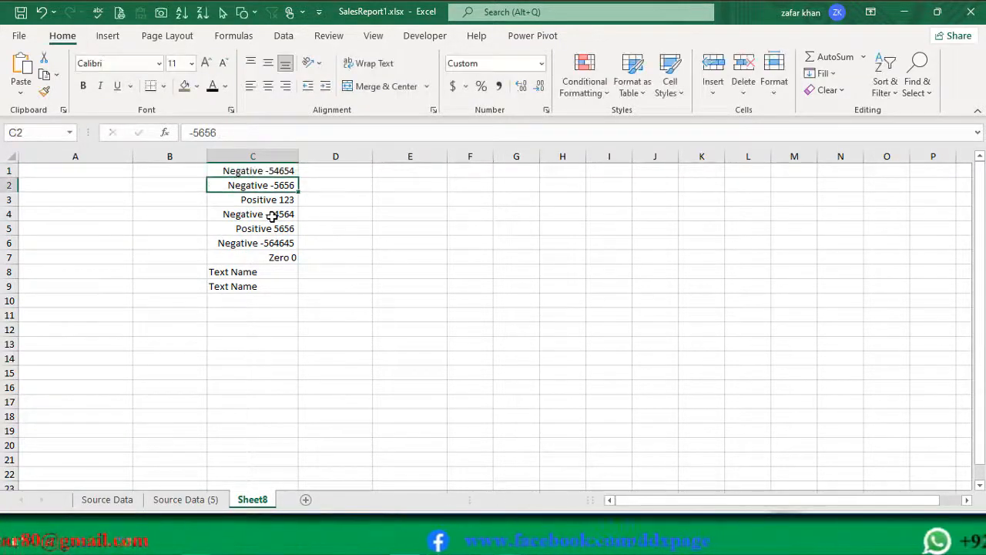
Replace the value in cell C2 with a person's first name.
{"action": "type", "text": "Name"}
{"action": "key", "text": "BackSpace"}
{"action": "key", "text": "BackSpace"}
{"action": "key", "text": "BackSpace"}
{"action": "key", "text": "BackSpace"}
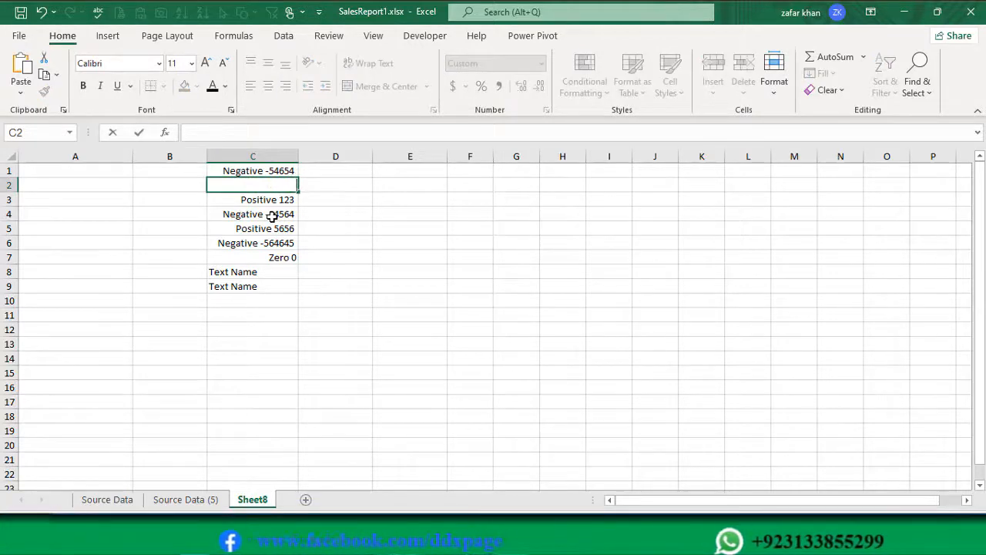
{"action": "type", "text": "Zafar"}
{"action": "key", "text": "Return"}
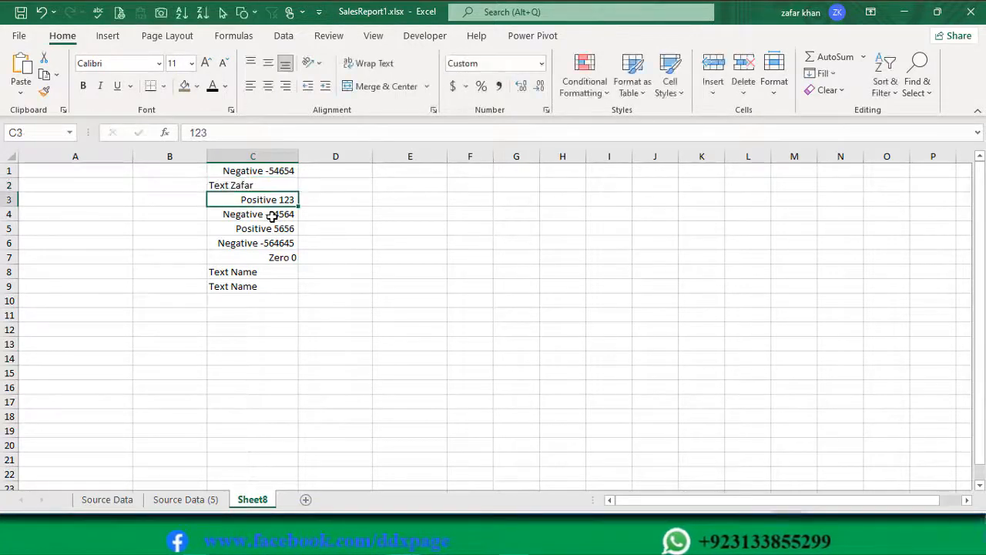
Review the labelled values in C1:C9, checking the stored contents of C1, C2, C3 and C7.
{"action": "left_click_drag", "start_coordinate": [269, 170], "coordinate": [269, 285]}
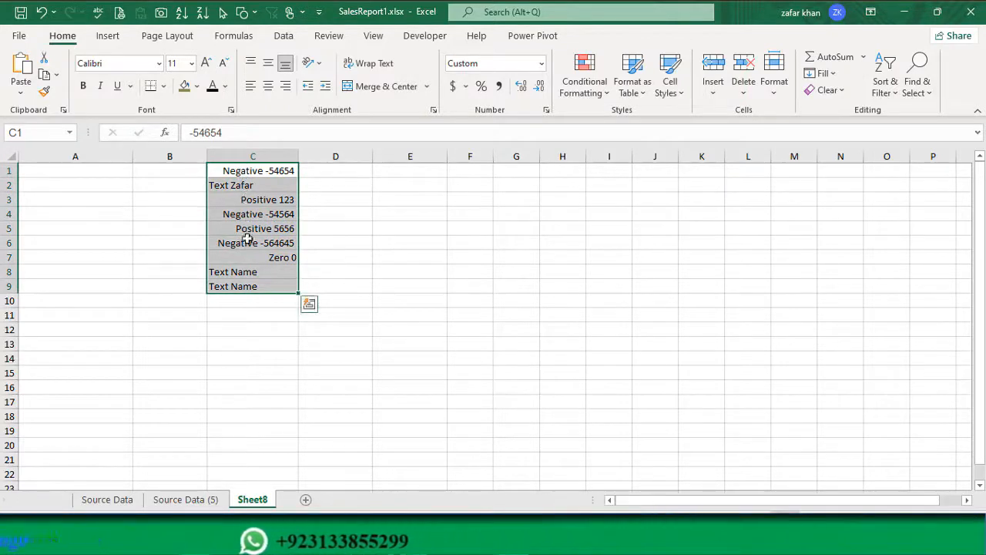
{"action": "left_click", "coordinate": [268, 170]}
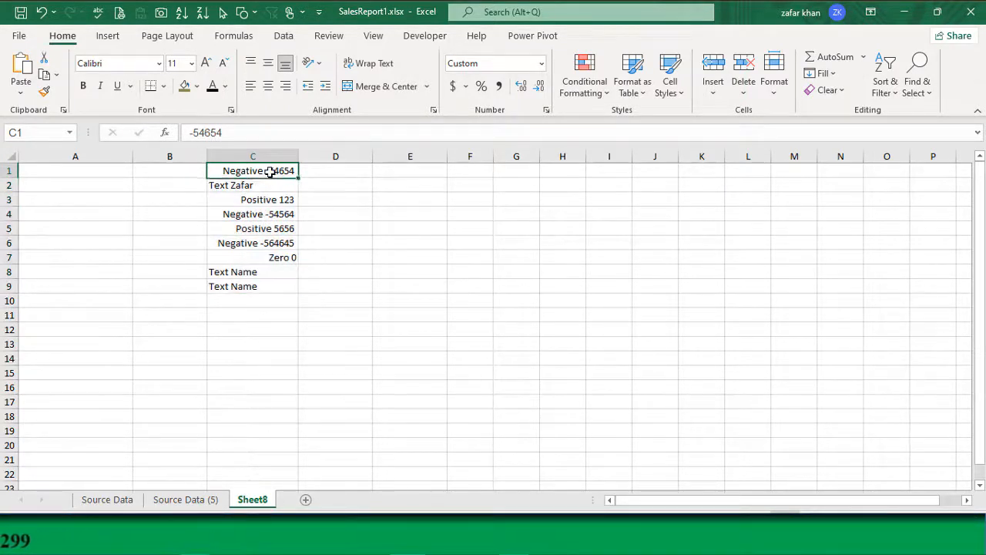
{"action": "left_click", "coordinate": [253, 188]}
{"action": "left_click", "coordinate": [267, 200]}
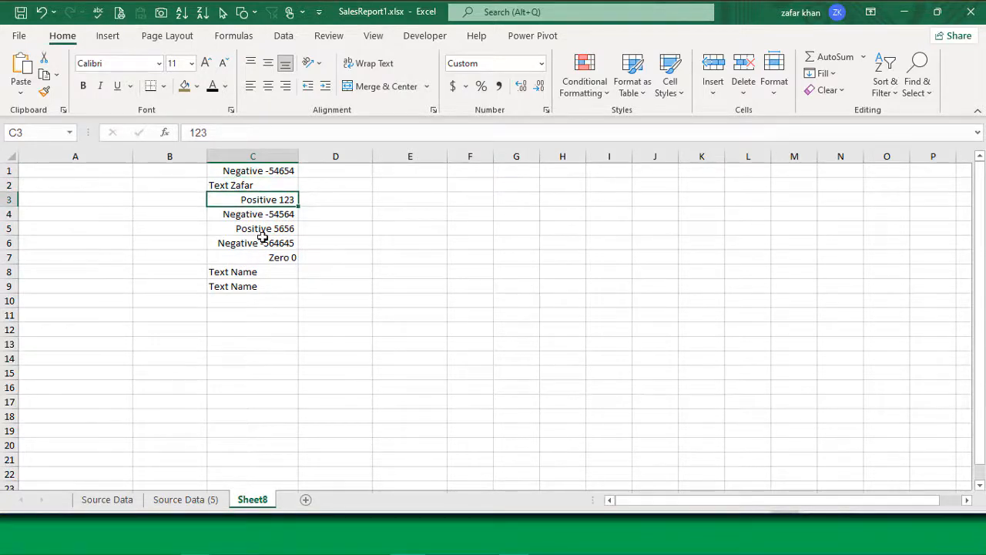
{"action": "left_click", "coordinate": [273, 257]}
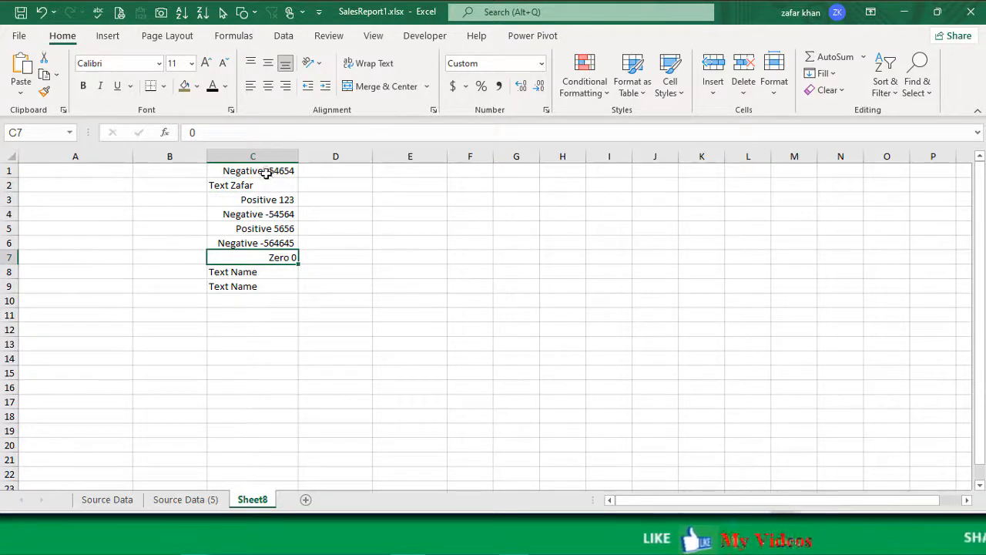
{"action": "left_click_drag", "start_coordinate": [260, 170], "coordinate": [260, 285]}
Clear the contents of cells C1:C9.
{"action": "left_click_drag", "start_coordinate": [254, 171], "coordinate": [264, 291]}
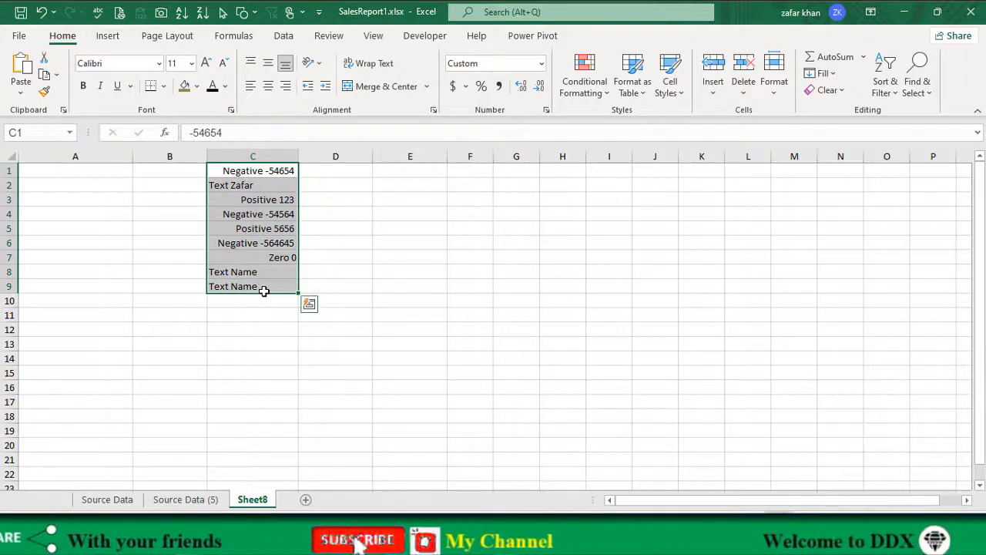
{"action": "key", "text": "Delete"}
{"action": "left_click", "coordinate": [340, 172]}
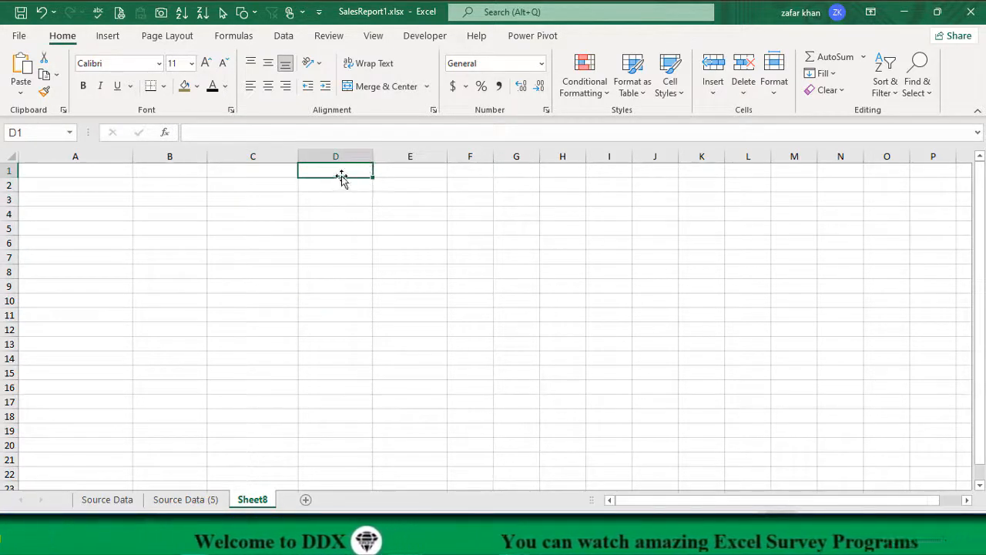
{"action": "left_click_drag", "start_coordinate": [387, 168], "coordinate": [392, 335]}
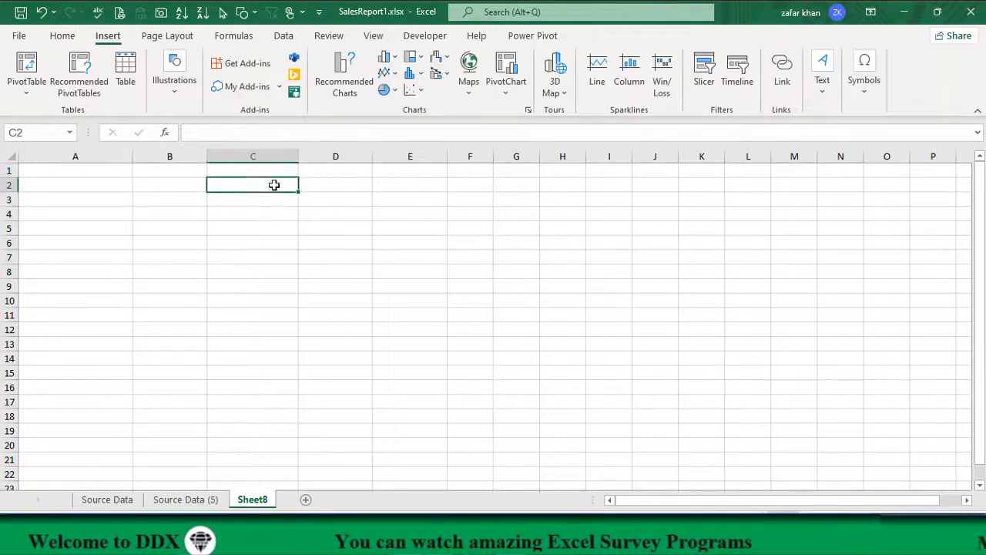
Insert the Registered Sign symbol (®) into cell C1.
{"action": "left_click", "coordinate": [275, 171]}
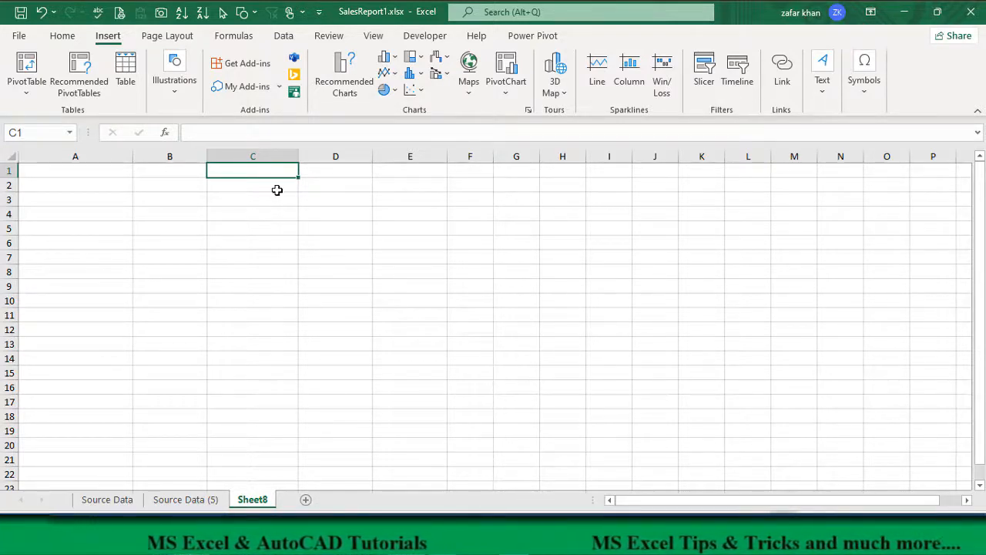
{"action": "left_click", "coordinate": [867, 84]}
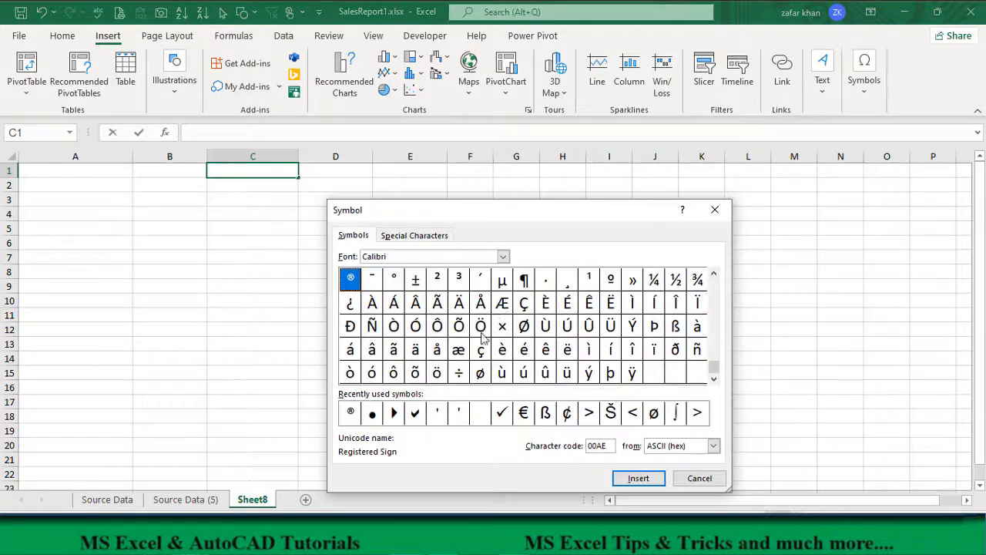
{"action": "left_click", "coordinate": [351, 415]}
{"action": "left_click", "coordinate": [638, 478]}
{"action": "key", "text": "Escape"}
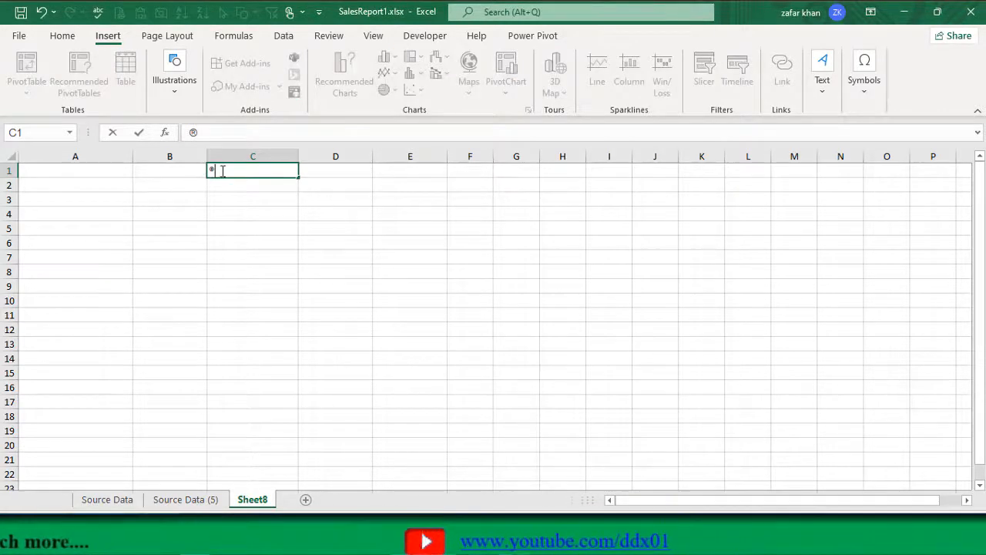
Take the ® symbol out of cell C1 and apply the custom number format ® @ to cells C1:C20.
{"action": "left_click_drag", "start_coordinate": [231, 171], "coordinate": [261, 438]}
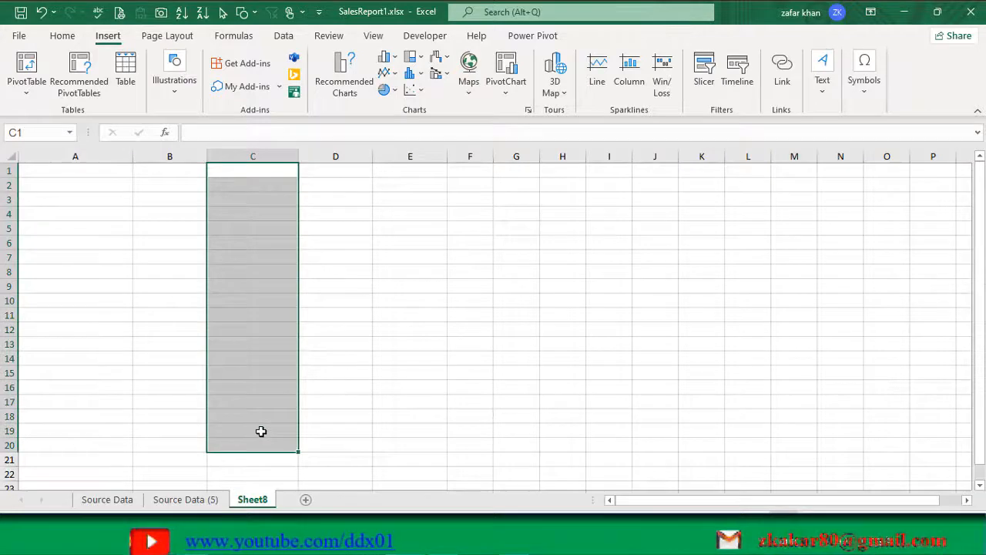
{"action": "key", "text": "ctrl+1"}
{"action": "left_click", "coordinate": [370, 341]}
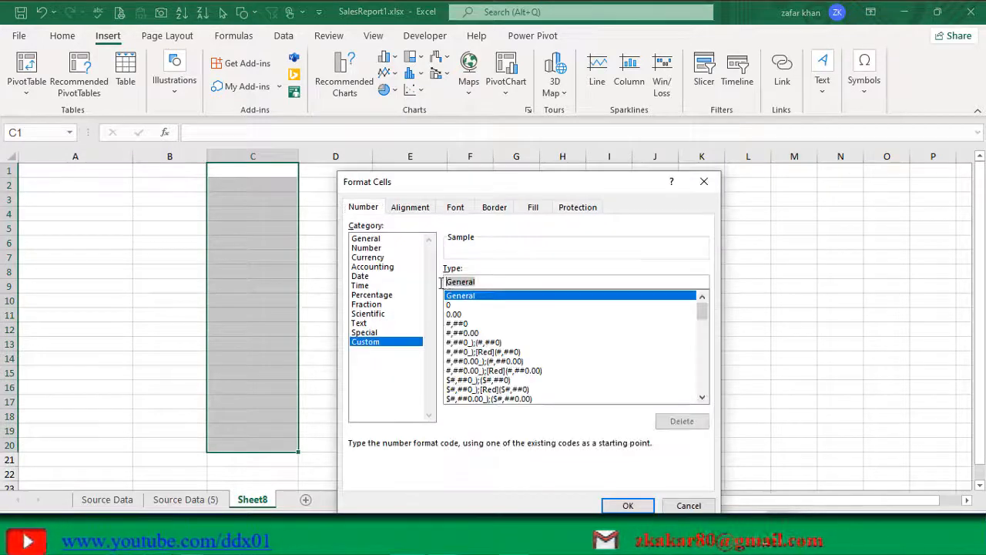
{"action": "type", "text": "® @"}
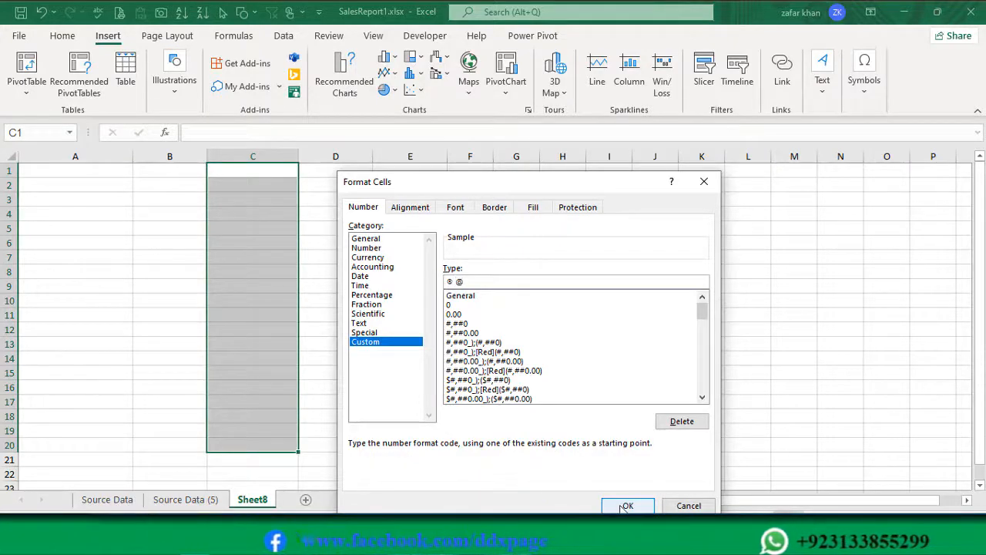
{"action": "left_click", "coordinate": [626, 505]}
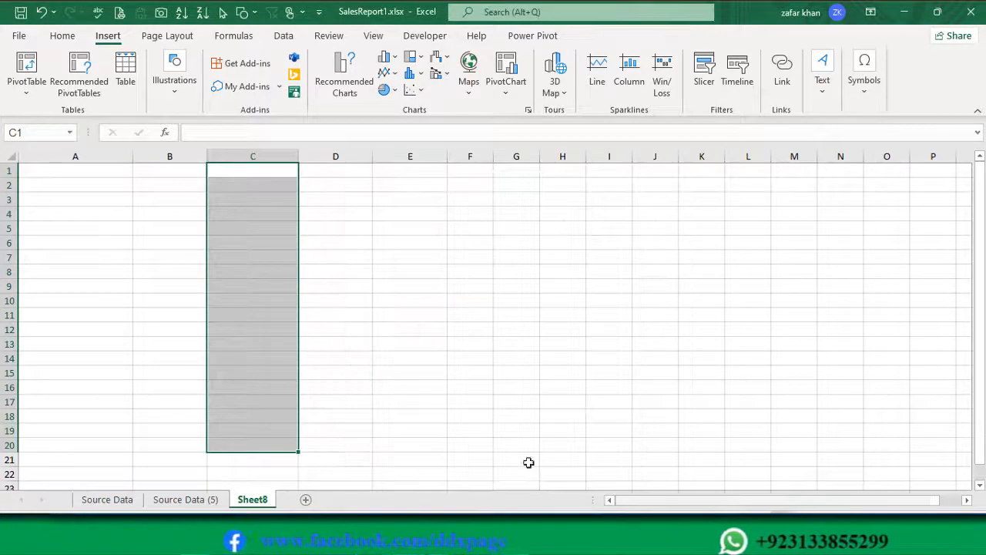
Enter the text A in cell C1 and Company in cell C2.
{"action": "left_click", "coordinate": [248, 169]}
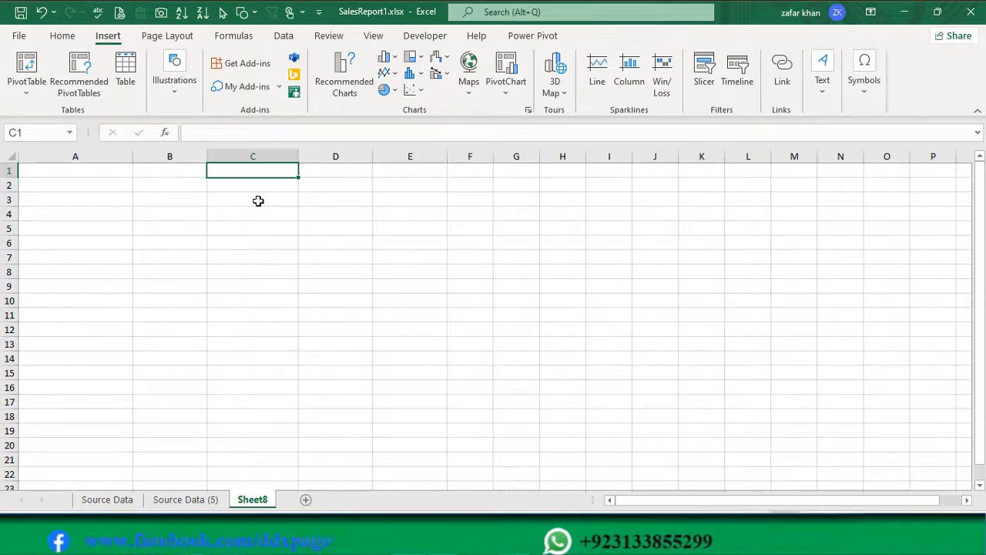
{"action": "type", "text": "A"}
{"action": "key", "text": "Return"}
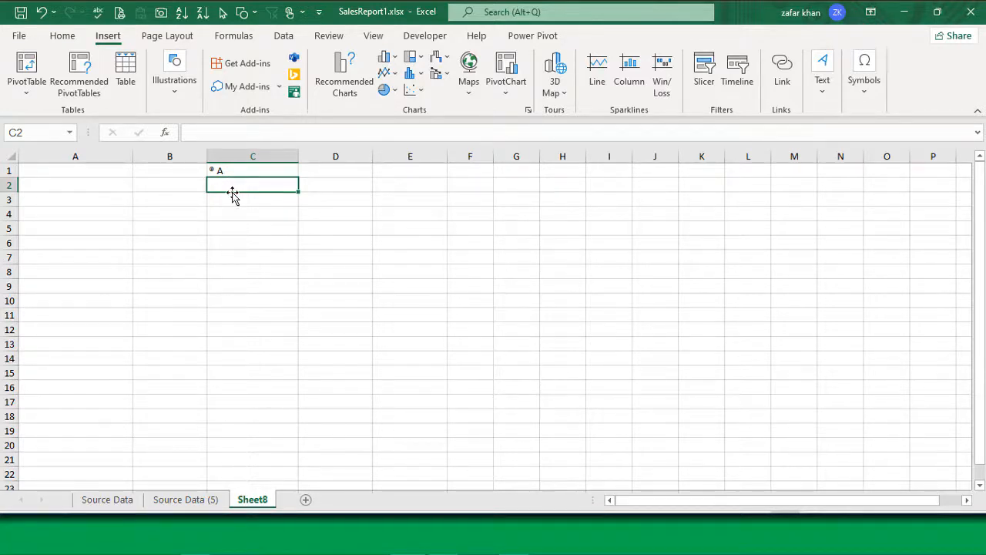
{"action": "type", "text": "Company"}
{"action": "key", "text": "Return"}
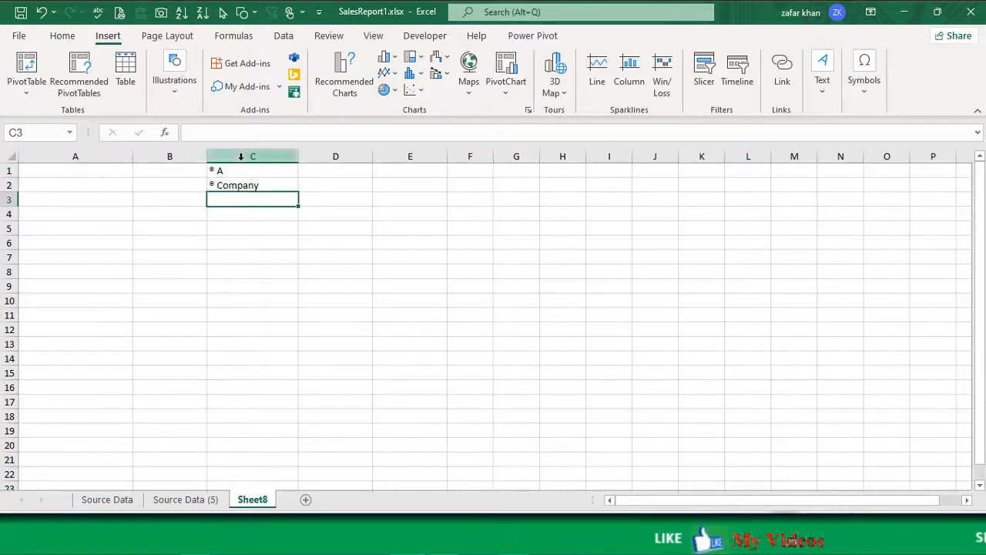
Increase the font size of cells C1:C15 to 18.
{"action": "left_click_drag", "start_coordinate": [238, 170], "coordinate": [244, 375]}
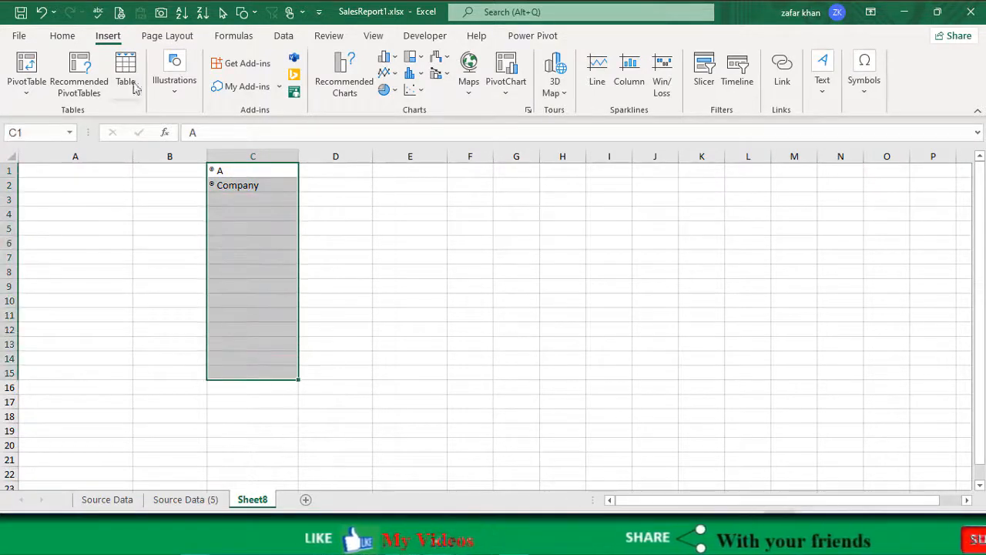
{"action": "left_click", "coordinate": [62, 37]}
{"action": "left_click", "coordinate": [210, 63]}
{"action": "left_click", "coordinate": [210, 63]}
{"action": "left_click", "coordinate": [210, 63]}
{"action": "left_click", "coordinate": [210, 63]}
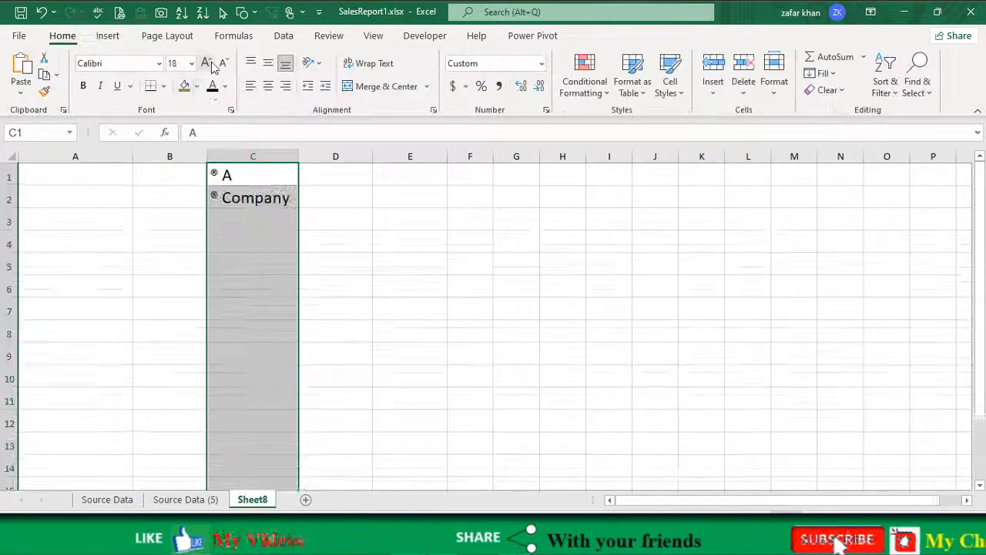
{"action": "left_click", "coordinate": [249, 269]}
{"action": "left_click", "coordinate": [221, 172]}
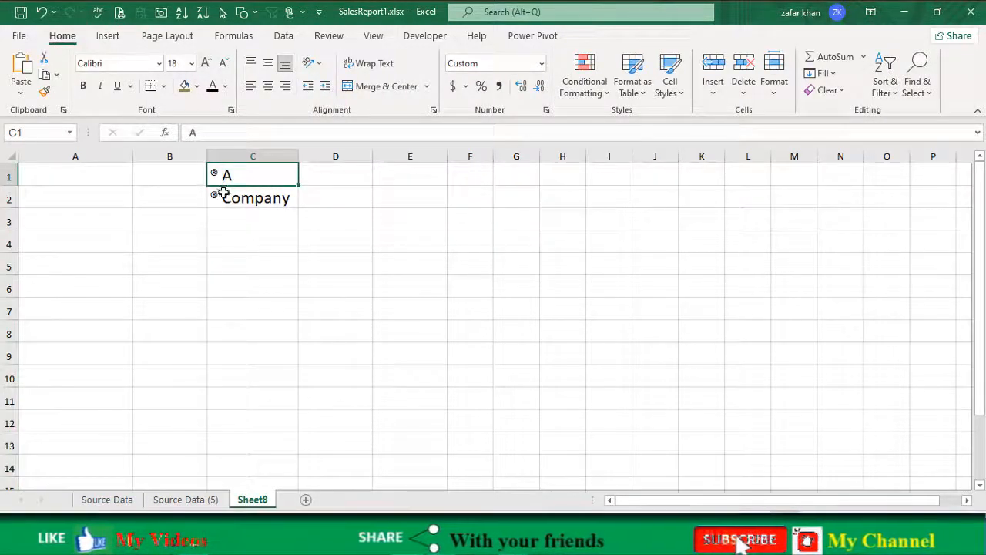
{"action": "left_click_drag", "start_coordinate": [241, 177], "coordinate": [242, 304]}
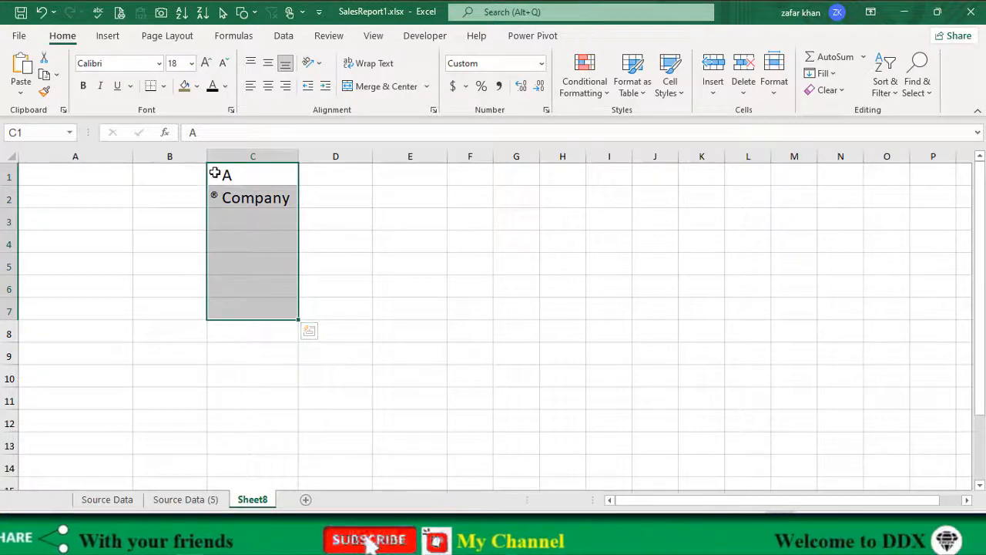
{"action": "left_click", "coordinate": [256, 176]}
{"action": "left_click_drag", "start_coordinate": [256, 176], "coordinate": [255, 397]}
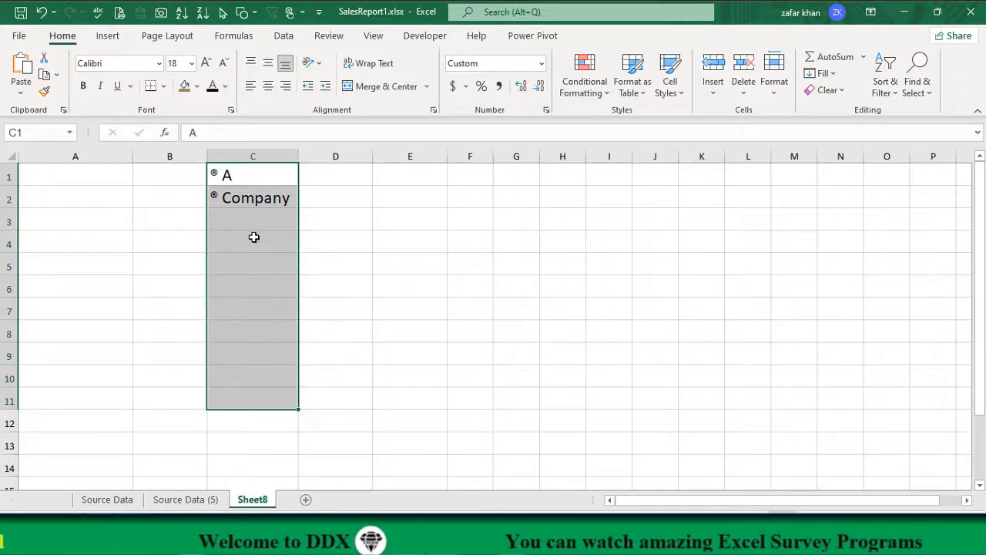
{"action": "left_click", "coordinate": [413, 245]}
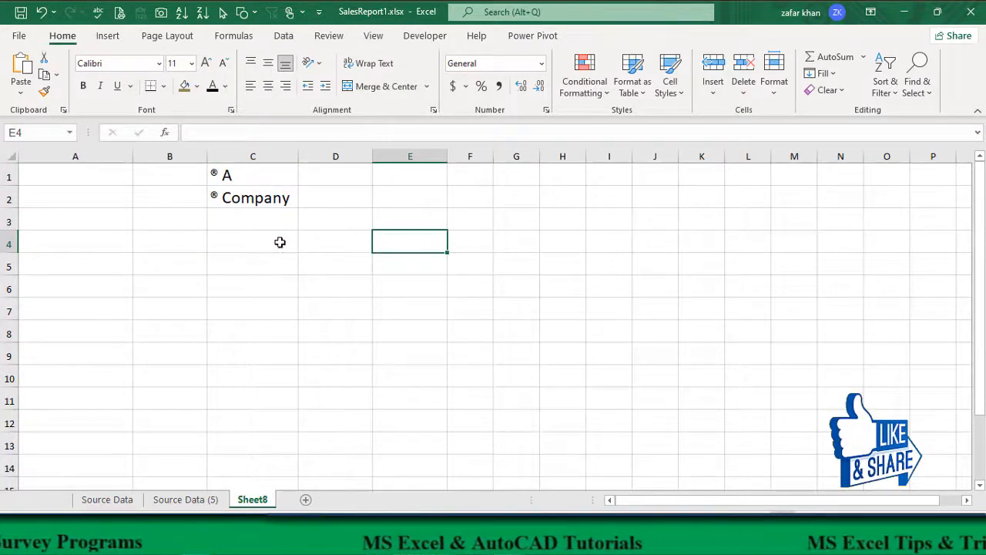
{"action": "left_click", "coordinate": [261, 222]}
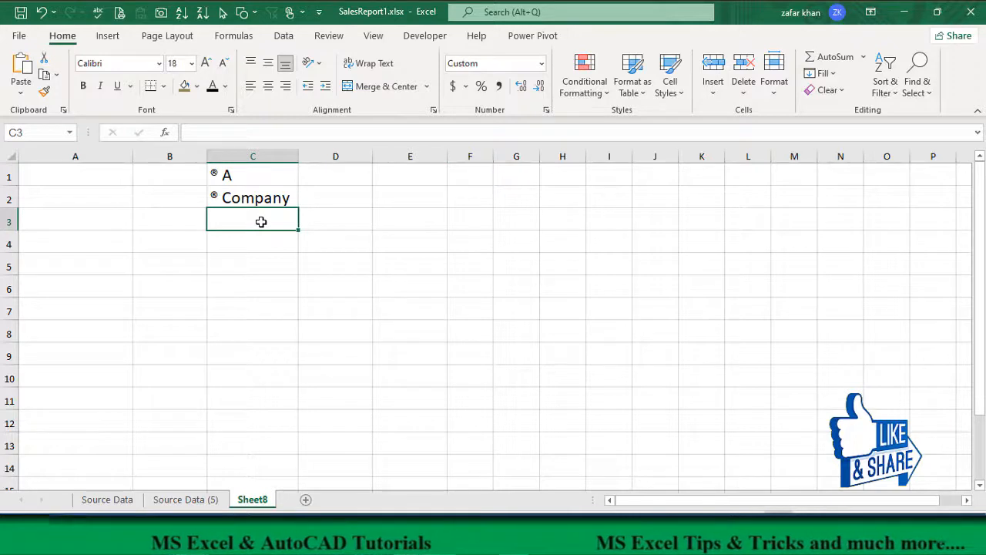